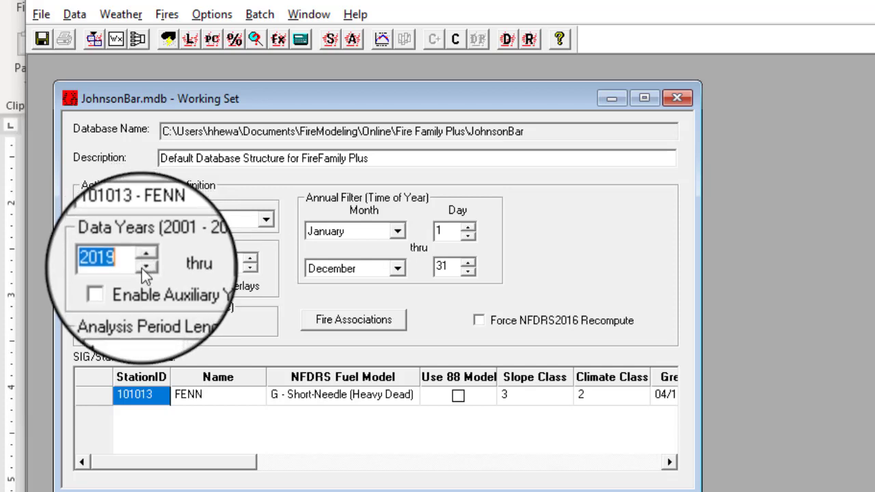
# Step the starting data year down to 2014 and back up to 2020.
pyautogui.click(145, 268)
pyautogui.click(144, 269)
pyautogui.click(144, 268)
pyautogui.click(144, 269)
pyautogui.click(144, 269)
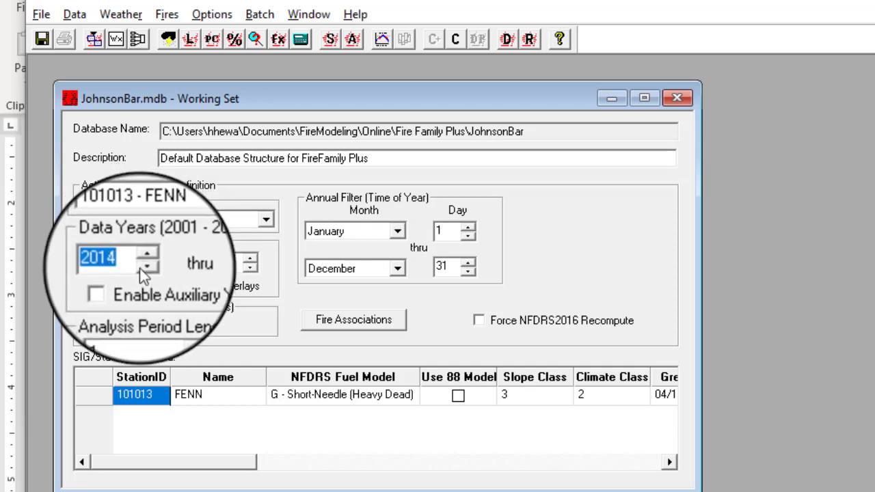
pyautogui.click(145, 261)
pyautogui.click(145, 261)
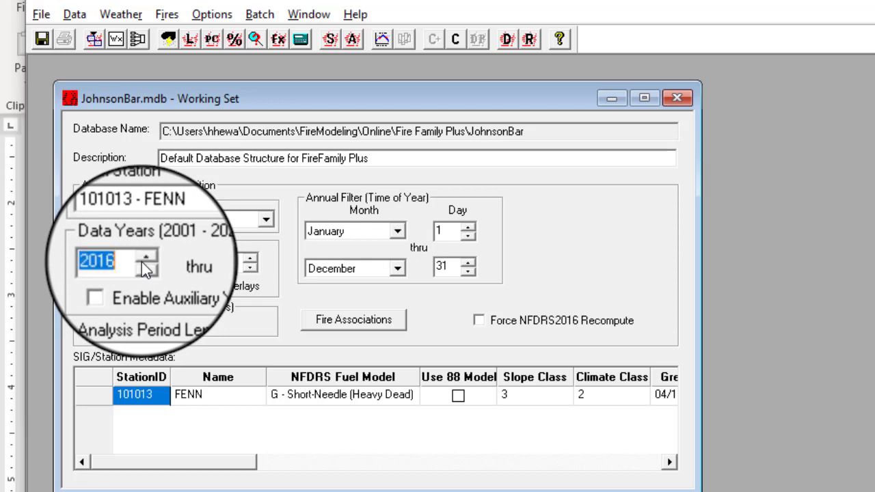
pyautogui.click(145, 261)
pyautogui.click(145, 261)
pyautogui.click(145, 260)
pyautogui.click(145, 261)
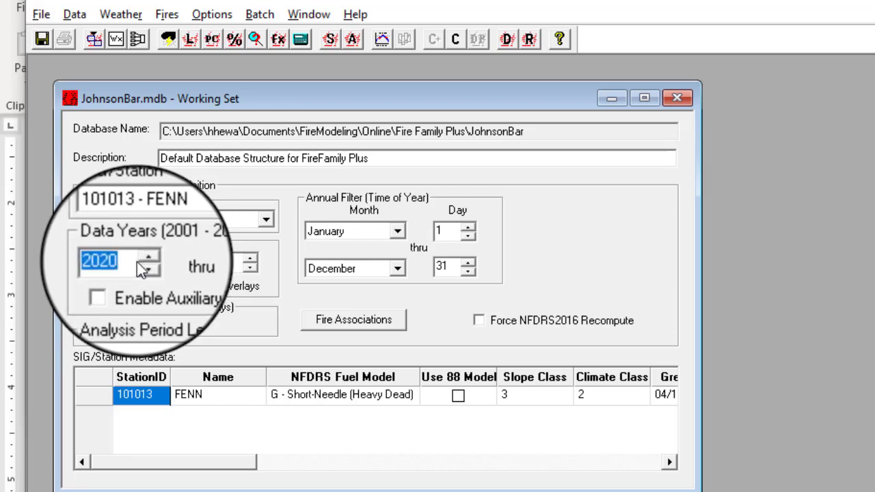
# Set the starting data year of the working set to 2010.
pyautogui.click(137, 260)
pyautogui.press('BackSpace')
pyautogui.press('BackSpace')
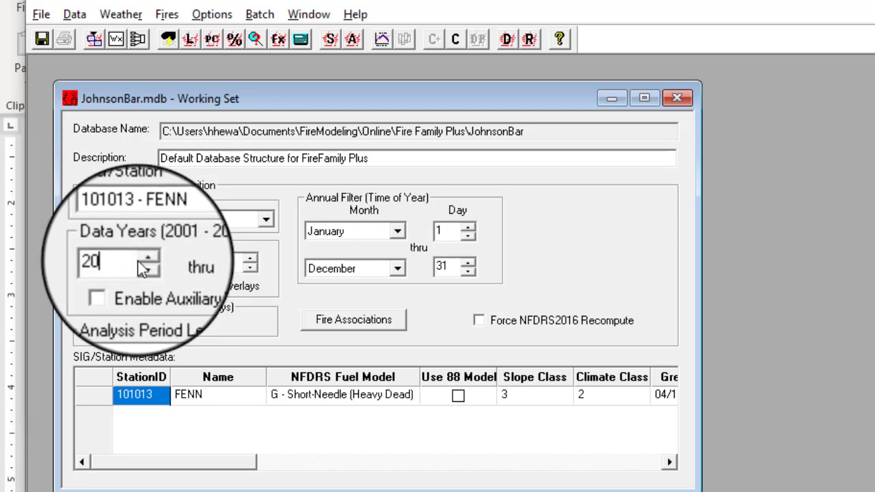
pyautogui.write('10')
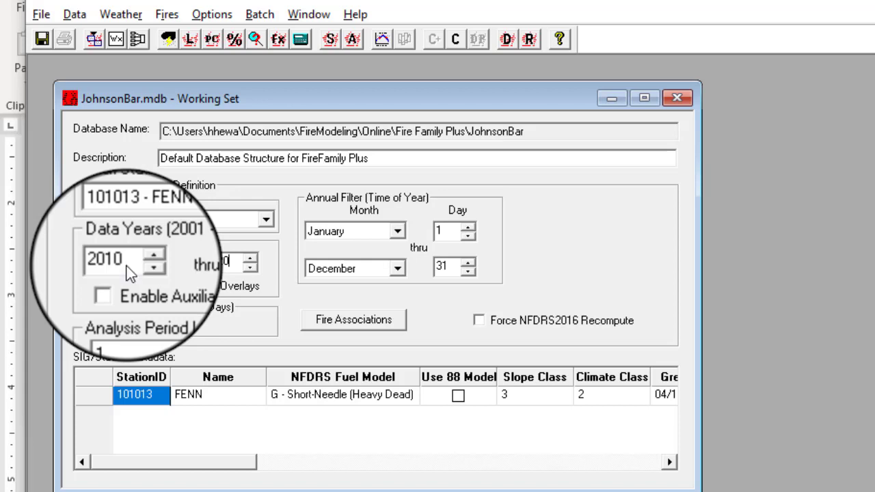
# Set both the start month and the end month of the annual filter to May.
pyautogui.click(398, 232)
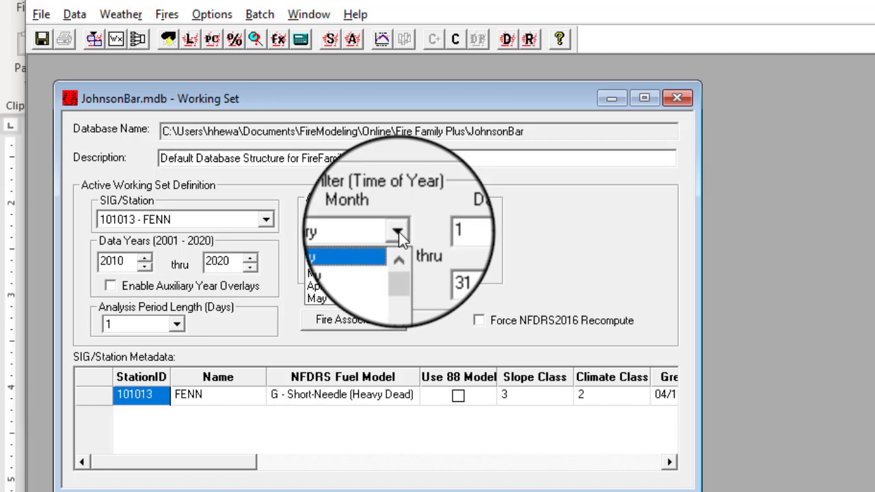
pyautogui.click(399, 232)
pyautogui.click(400, 231)
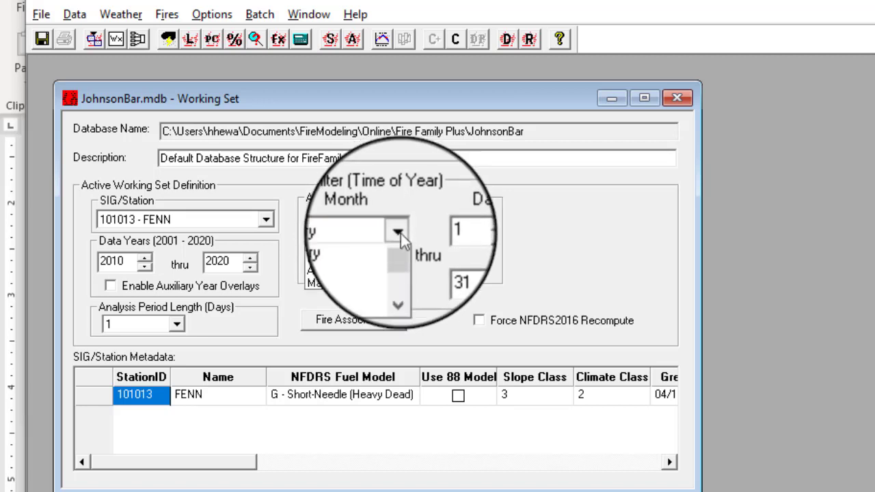
pyautogui.moveTo(400, 270); pyautogui.dragTo(394, 274)
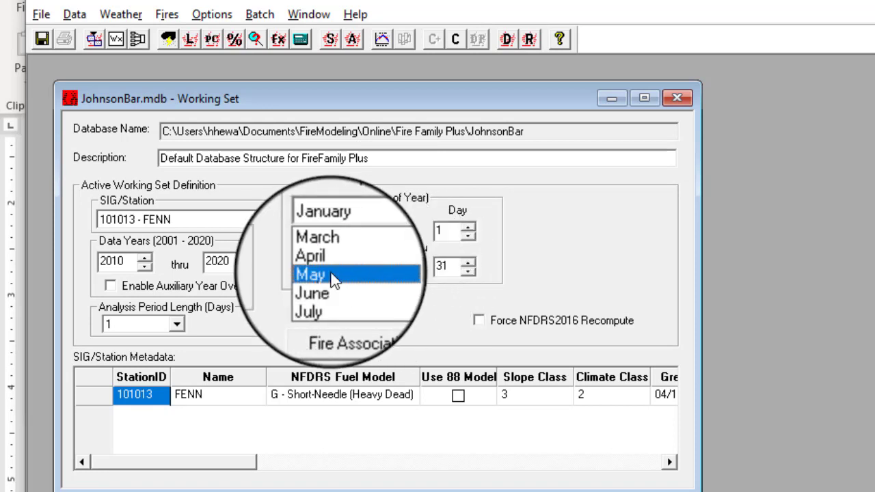
pyautogui.click(333, 274)
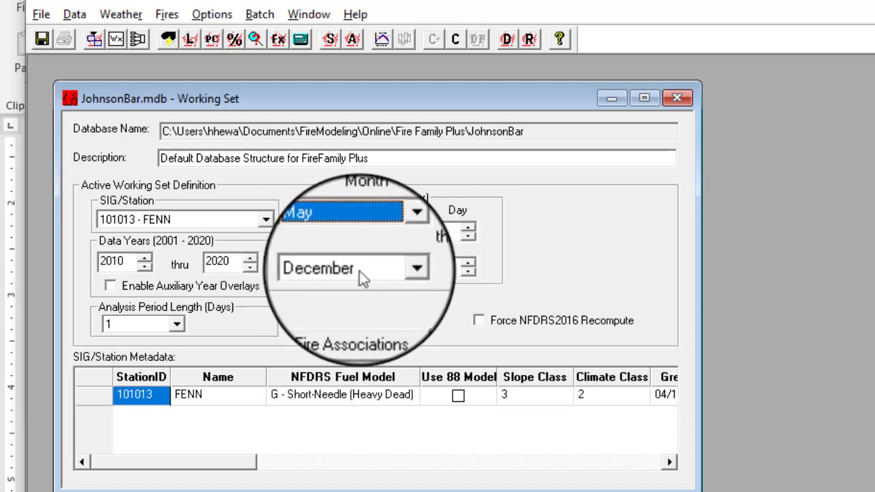
pyautogui.click(397, 270)
pyautogui.moveTo(402, 316); pyautogui.dragTo(404, 293)
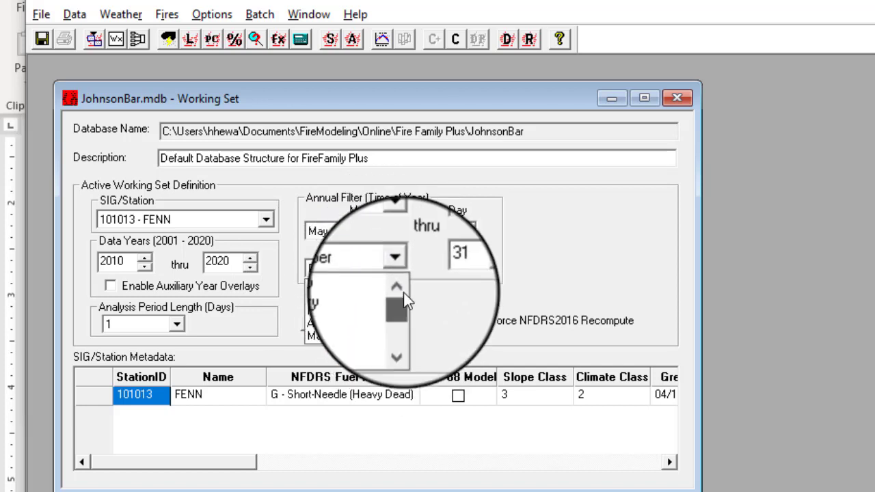
pyautogui.click(318, 335)
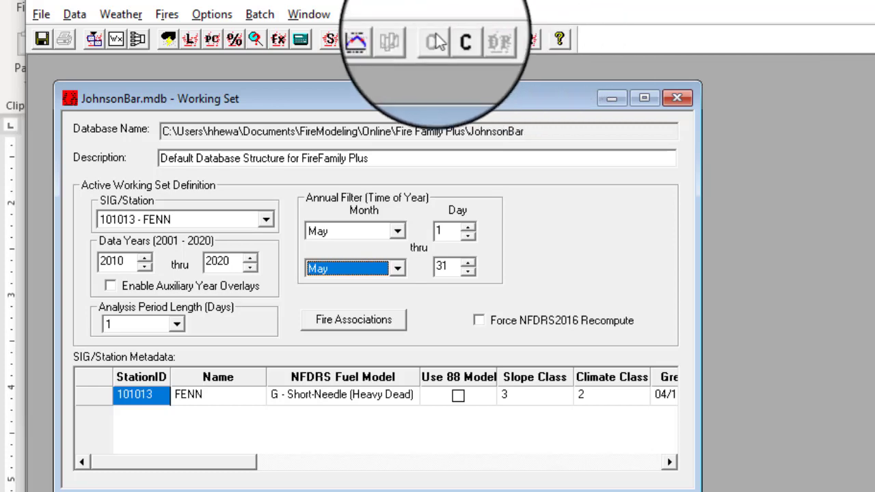
# View all weather observations for the working set in an enlarged Observations window, and close it.
pyautogui.click(121, 14)
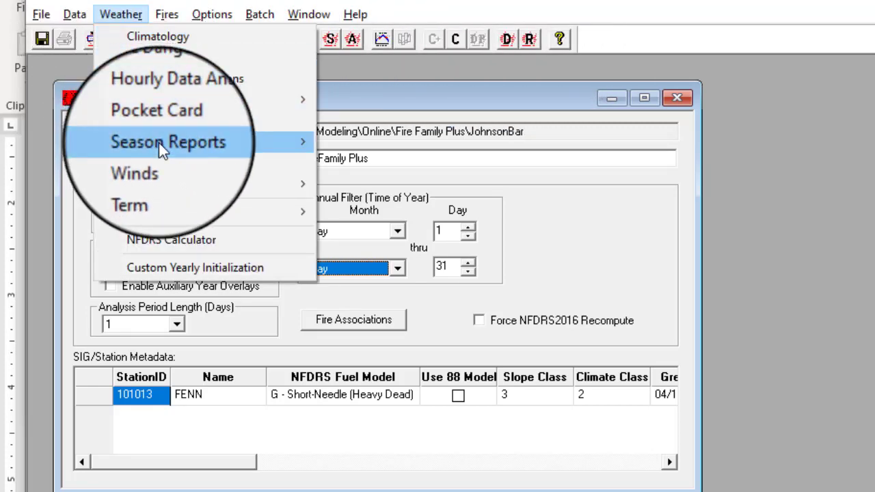
pyautogui.moveTo(158, 142)
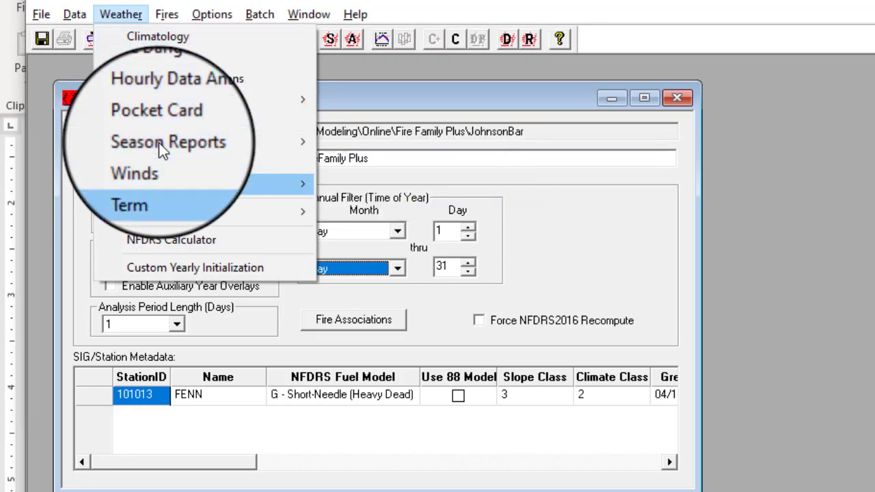
pyautogui.moveTo(243, 212)
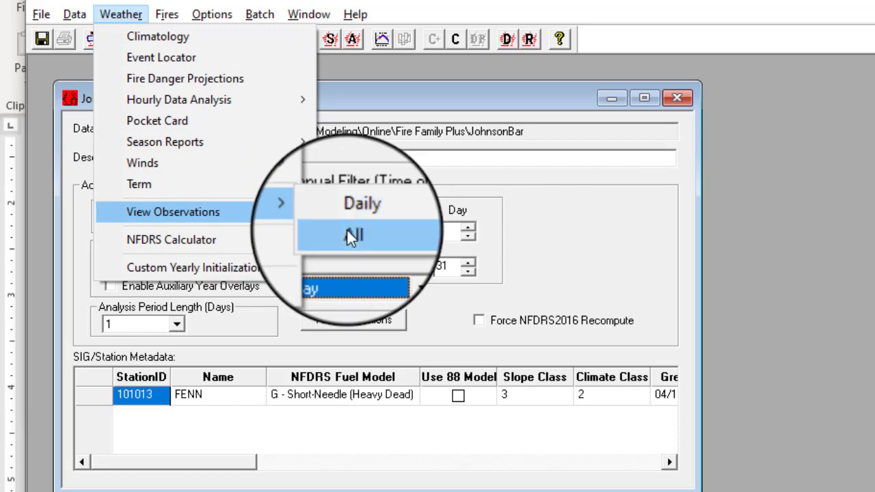
pyautogui.click(350, 236)
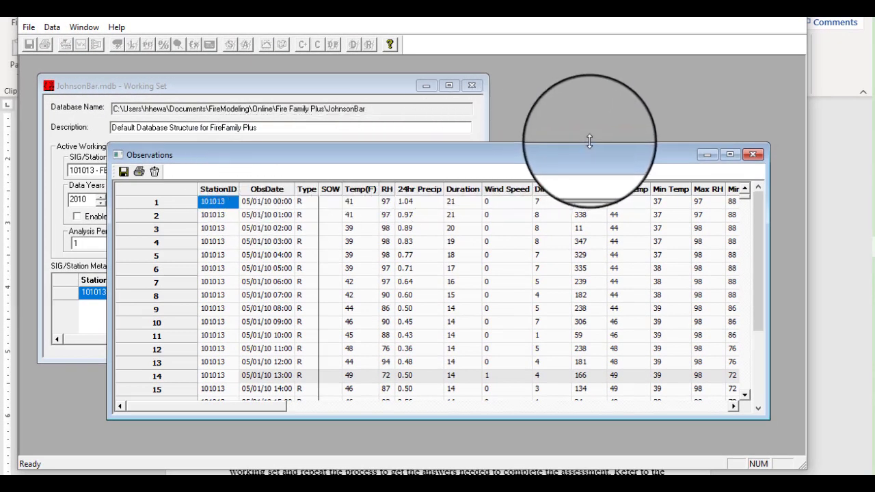
pyautogui.moveTo(588, 144); pyautogui.dragTo(570, 55)
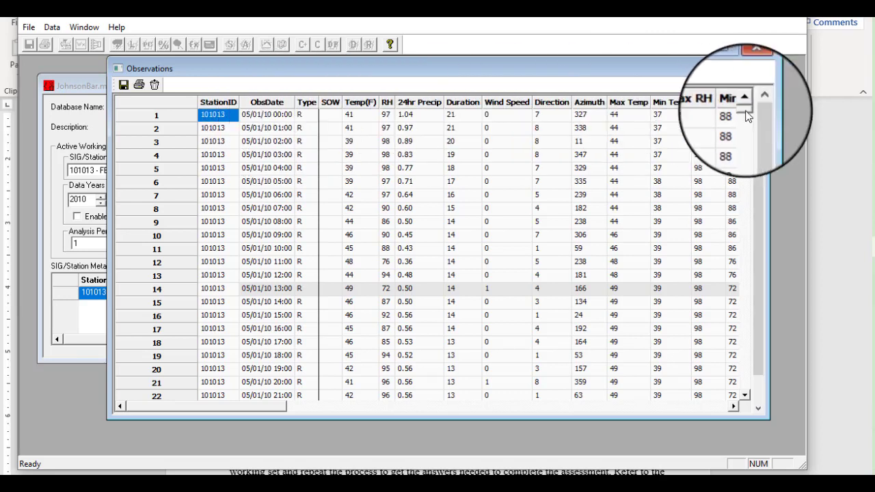
pyautogui.click(758, 68)
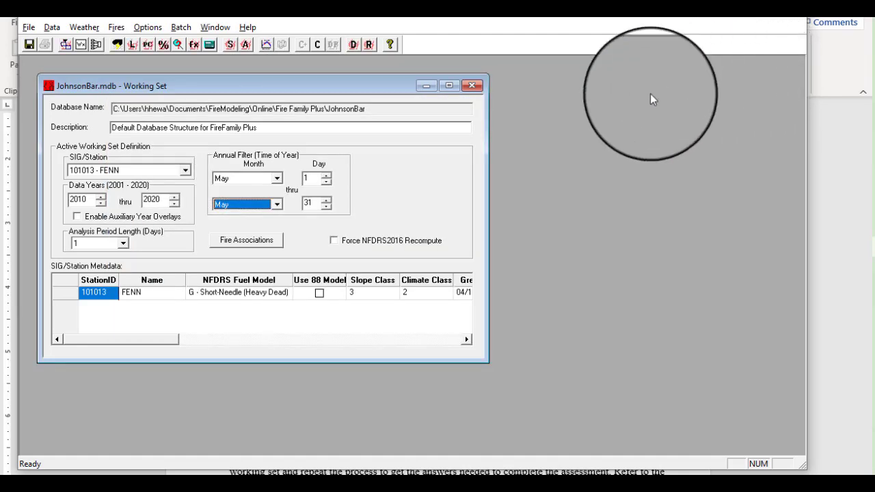
# Set the annual filter's start month to January, review all hourly observations for the station, and close them.
pyautogui.click(278, 178)
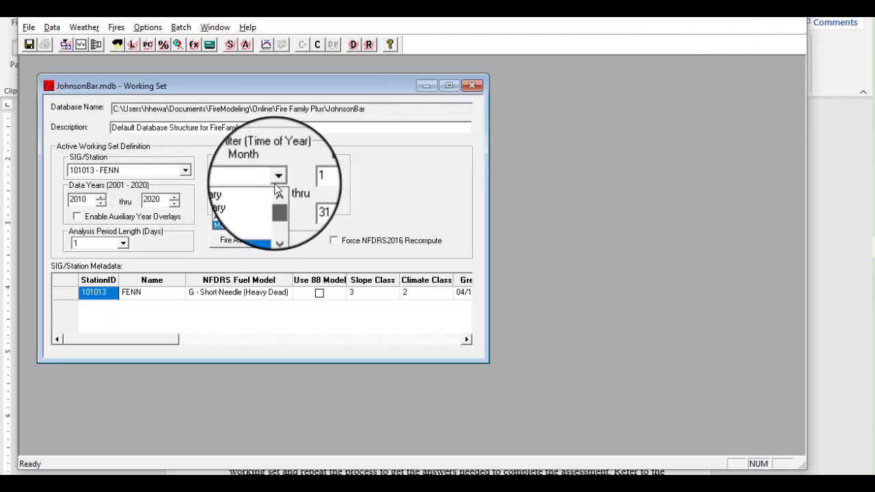
pyautogui.click(273, 186)
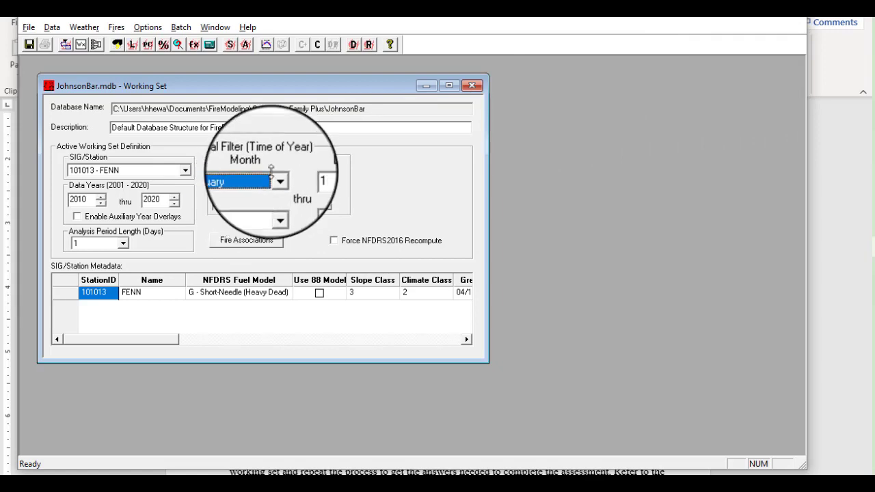
pyautogui.click(369, 45)
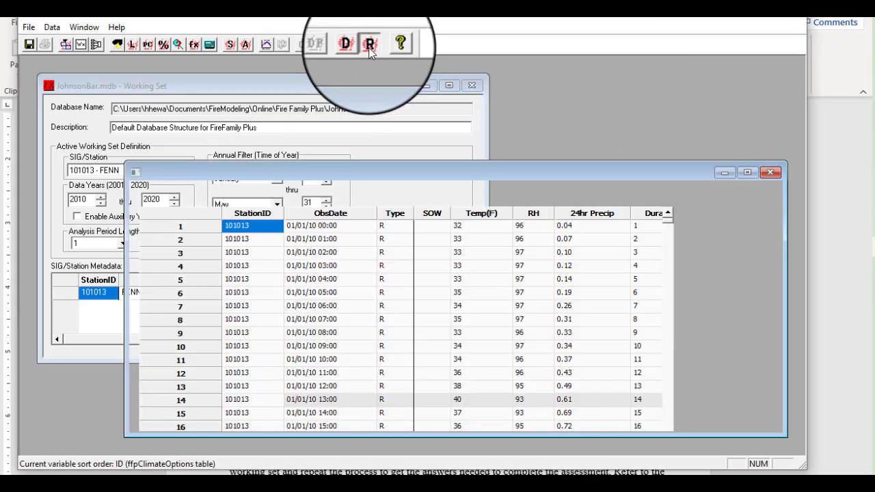
pyautogui.scroll(-12, 284, 232)
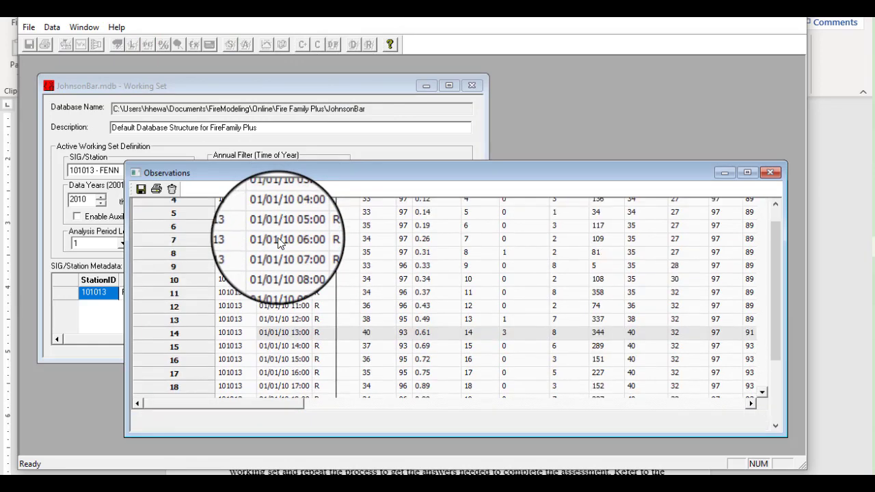
pyautogui.scroll(5, 278, 238)
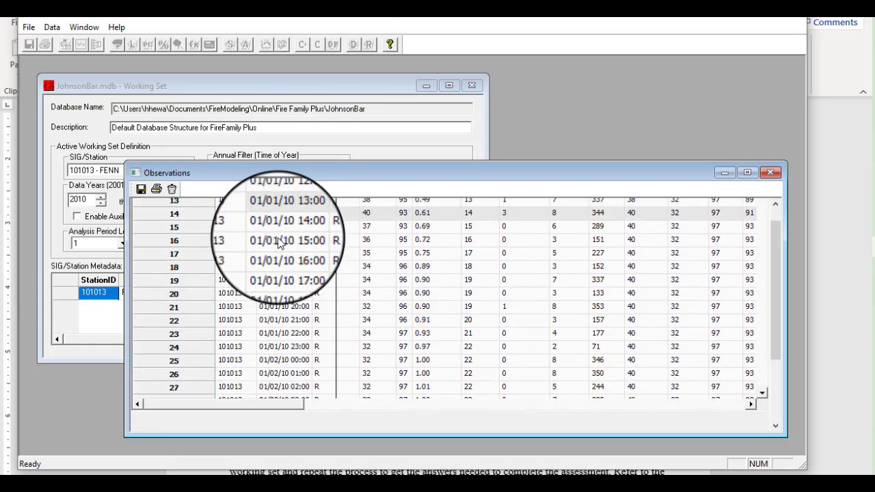
pyautogui.click(760, 333)
pyautogui.click(759, 333)
pyautogui.click(760, 334)
pyautogui.click(770, 173)
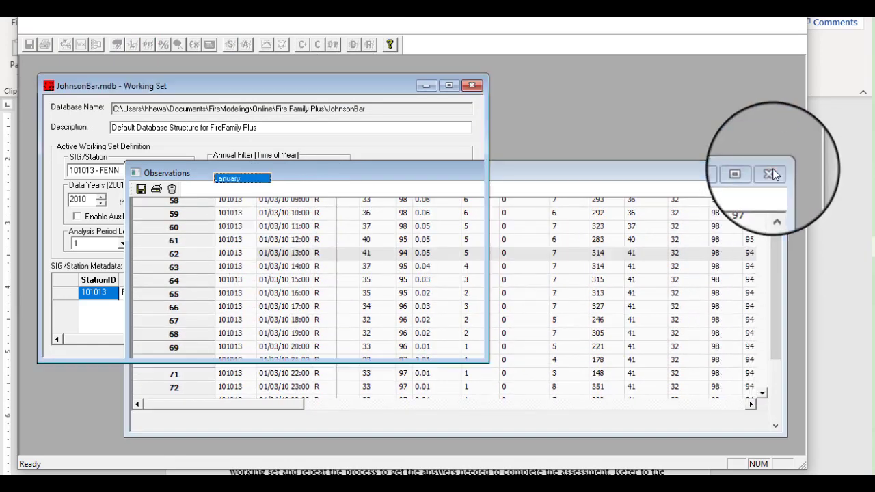
# View the daily observations, examine the observation dates and times of the first records, and close the window.
pyautogui.click(353, 45)
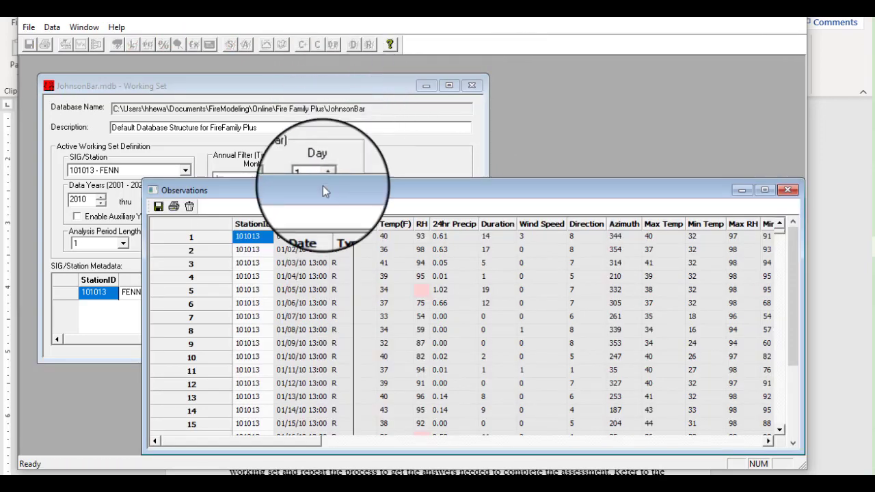
pyautogui.click(312, 238)
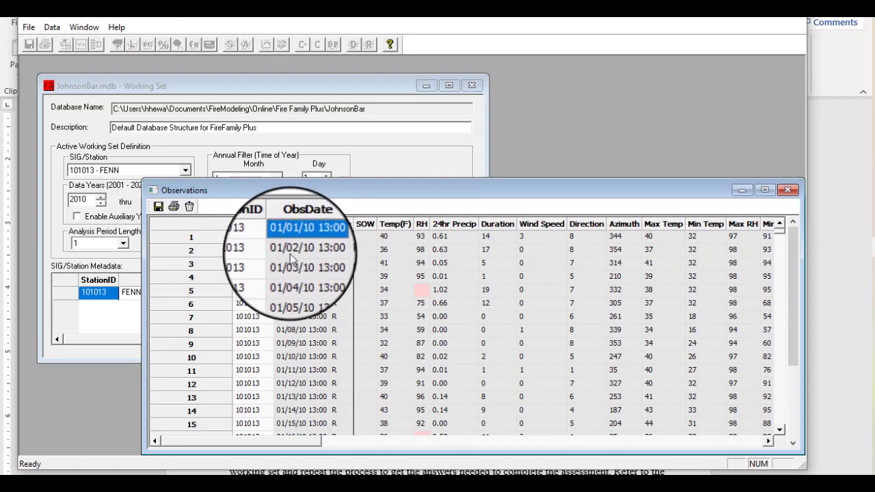
pyautogui.click(309, 252)
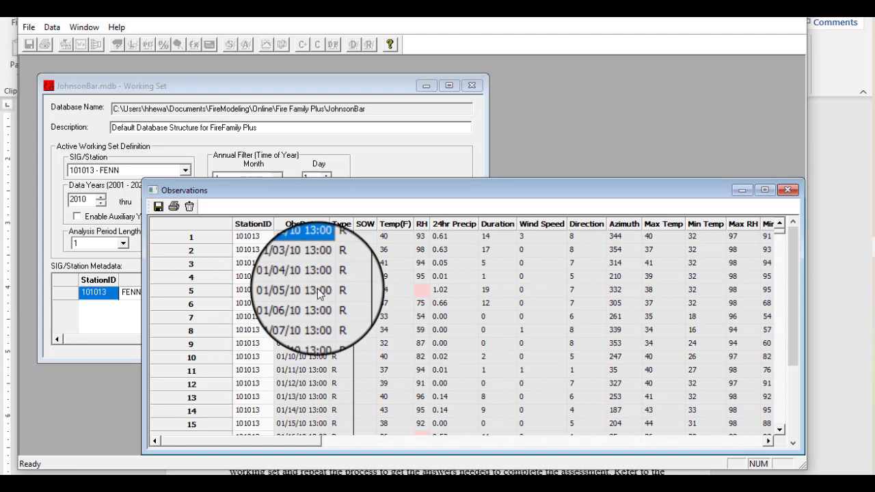
pyautogui.click(787, 190)
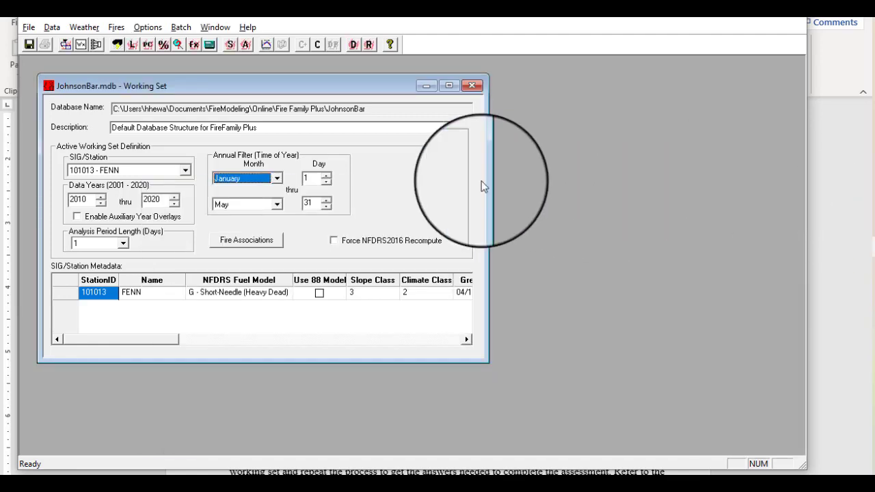
# Set the analysis period length to 3 days and the FENN station's NFDRS fuel model to Y - Timber.
pyautogui.click(124, 245)
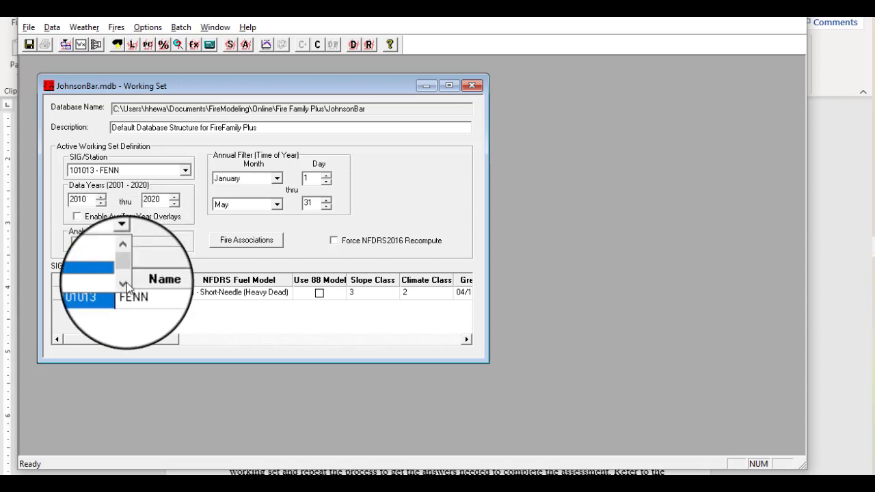
pyautogui.click(93, 256)
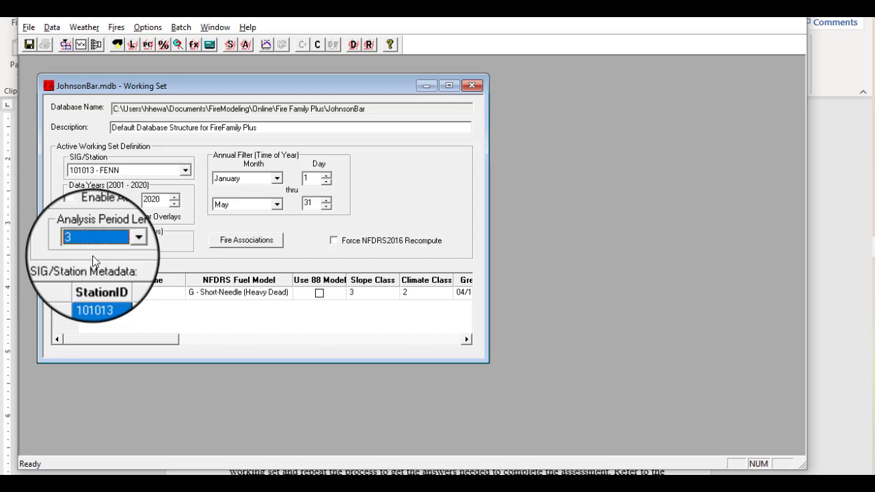
pyautogui.click(235, 301)
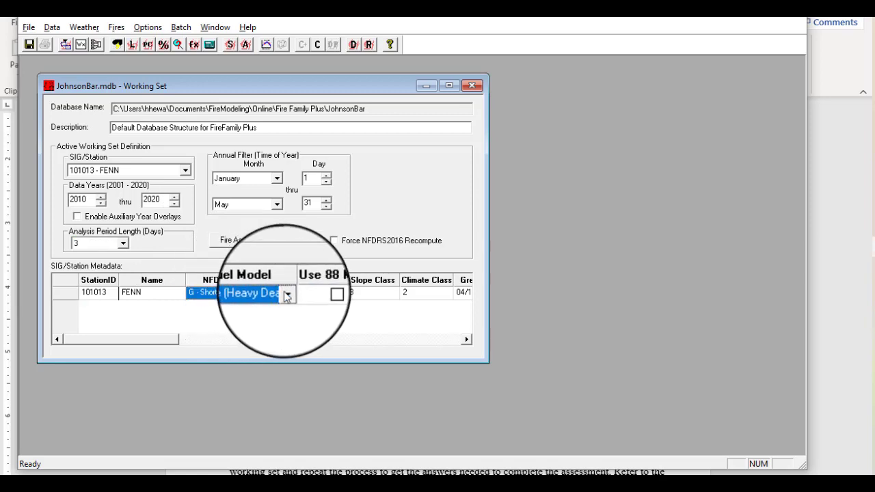
pyautogui.click(287, 294)
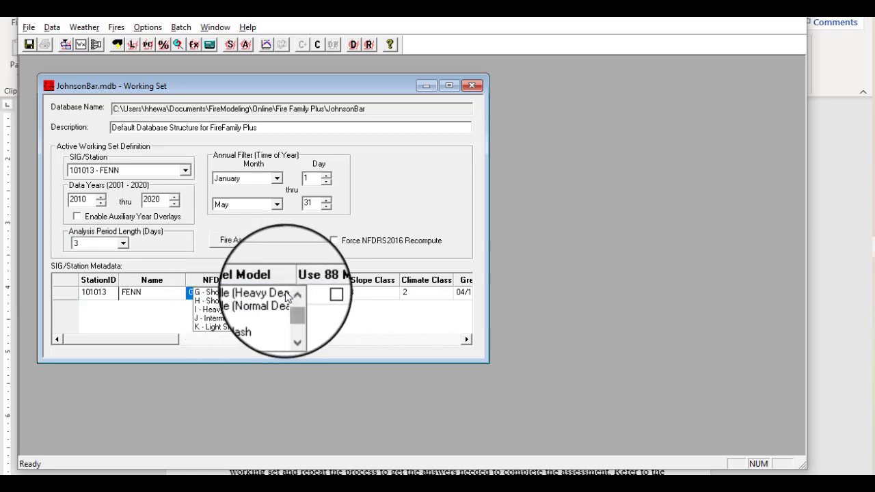
pyautogui.moveTo(294, 309); pyautogui.dragTo(294, 318)
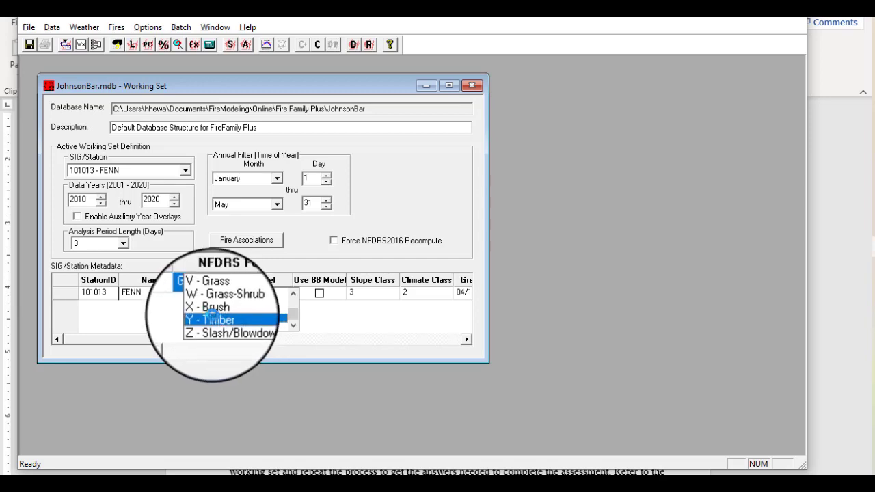
pyautogui.click(216, 324)
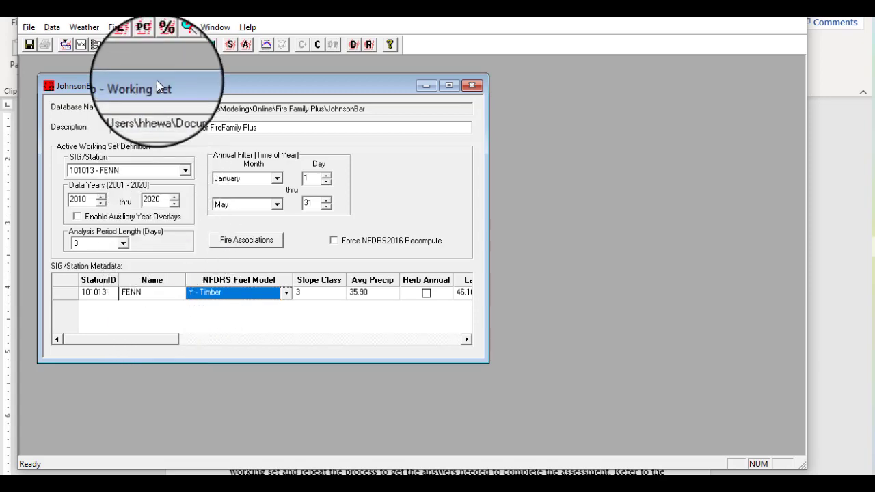
# Set the annual filter's end month to December.
pyautogui.click(279, 205)
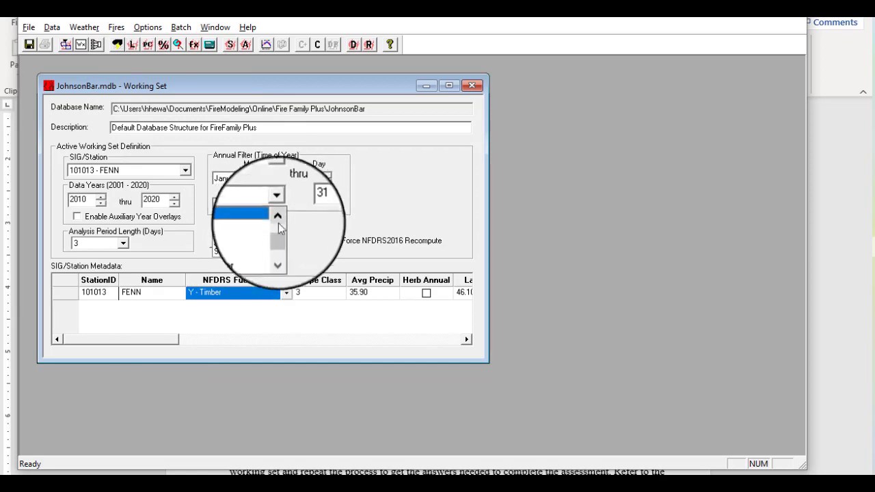
pyautogui.moveTo(278, 238); pyautogui.dragTo(279, 253)
pyautogui.click(233, 255)
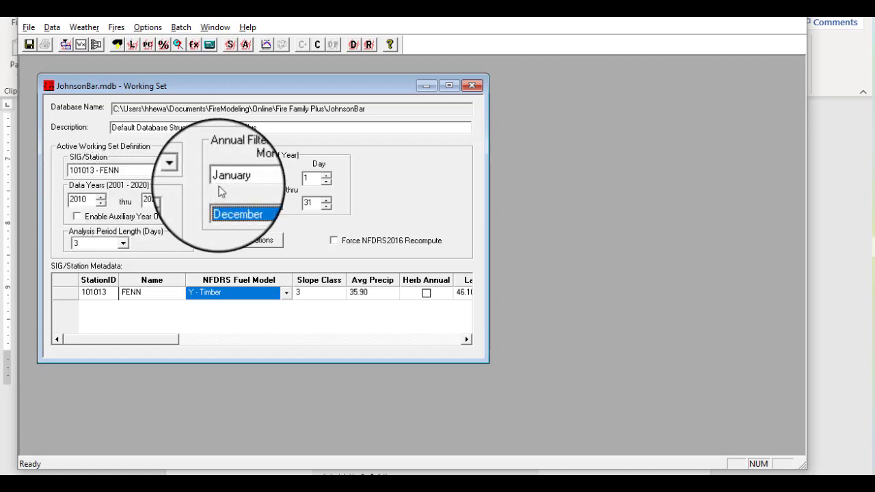
# Set the annual filter to run from June through September.
pyautogui.click(277, 178)
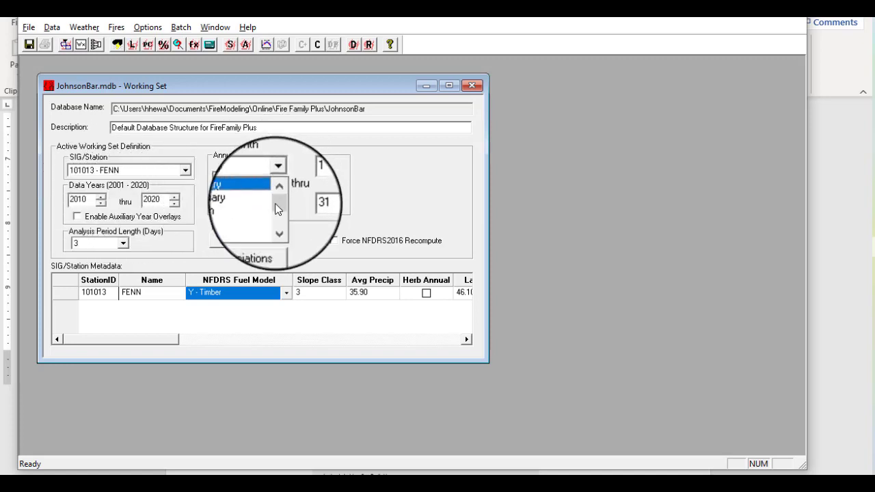
pyautogui.click(278, 225)
pyautogui.click(278, 225)
pyautogui.press('Escape')
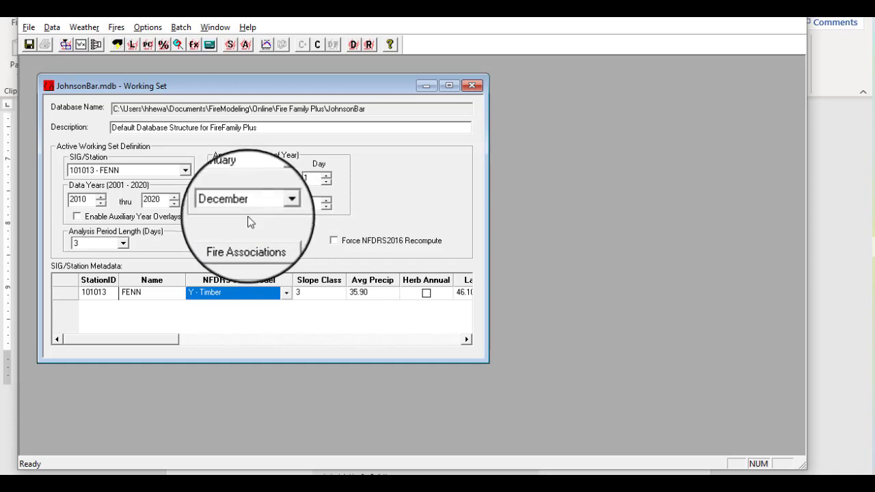
pyautogui.click(279, 208)
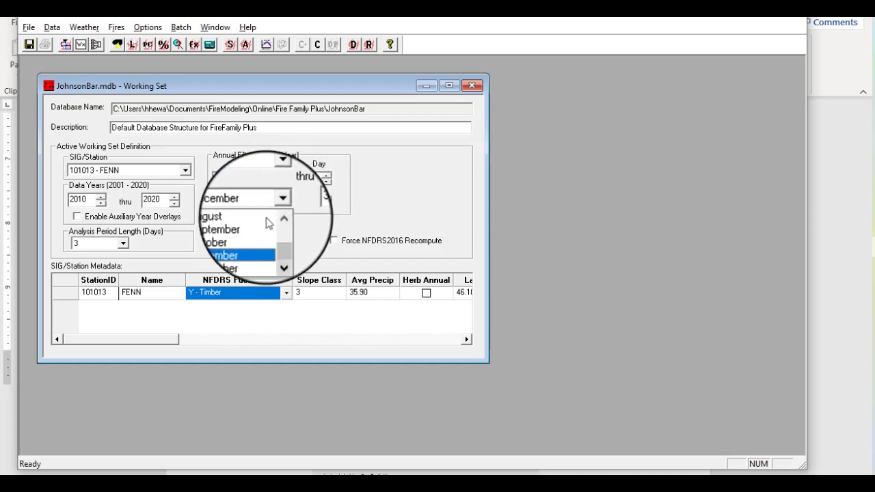
pyautogui.click(277, 233)
pyautogui.click(278, 205)
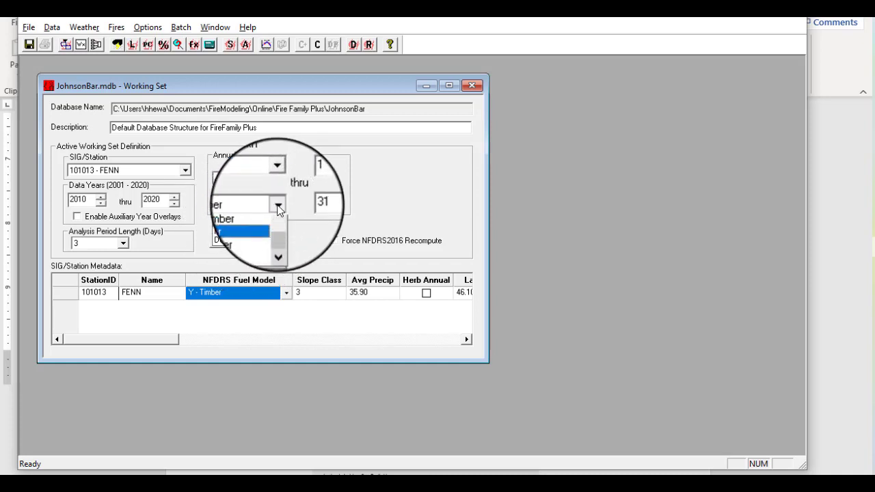
pyautogui.click(245, 228)
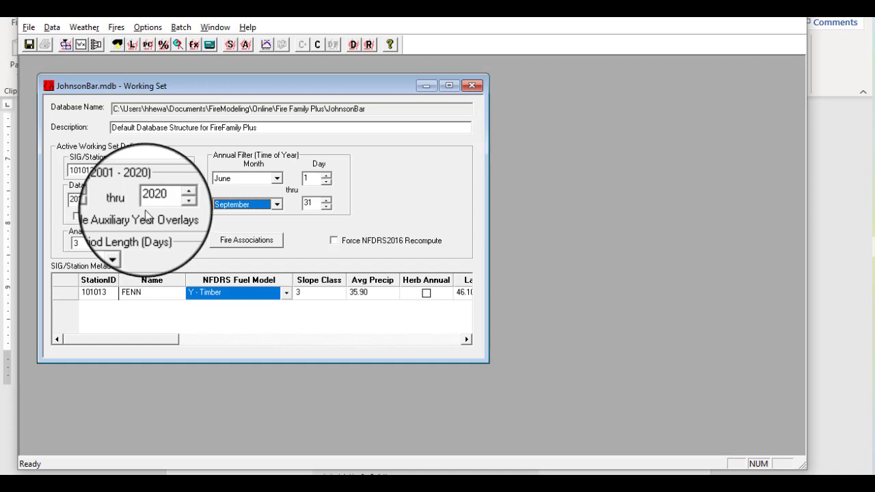
# Open the climatology options for the working set.
pyautogui.click(117, 45)
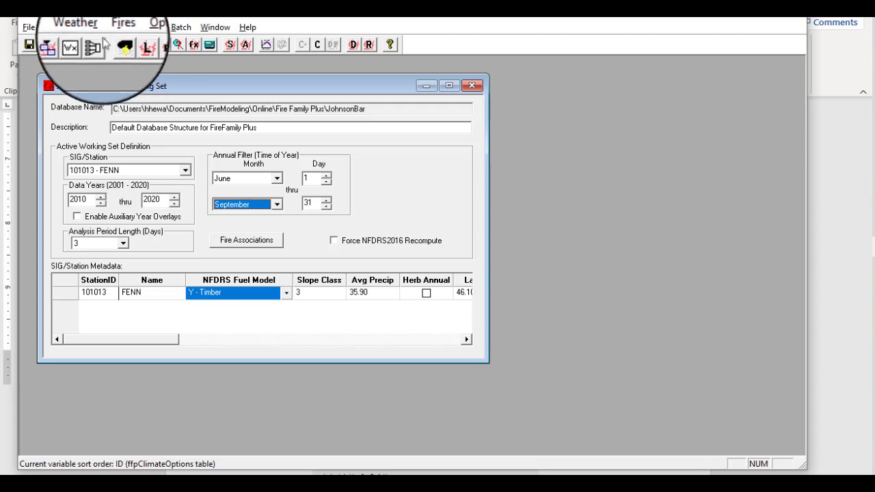
pyautogui.click(86, 31)
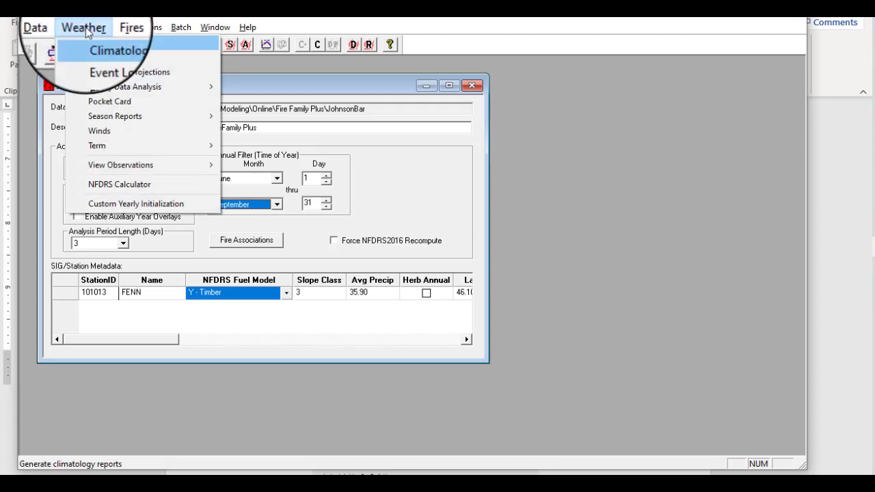
pyautogui.click(89, 30)
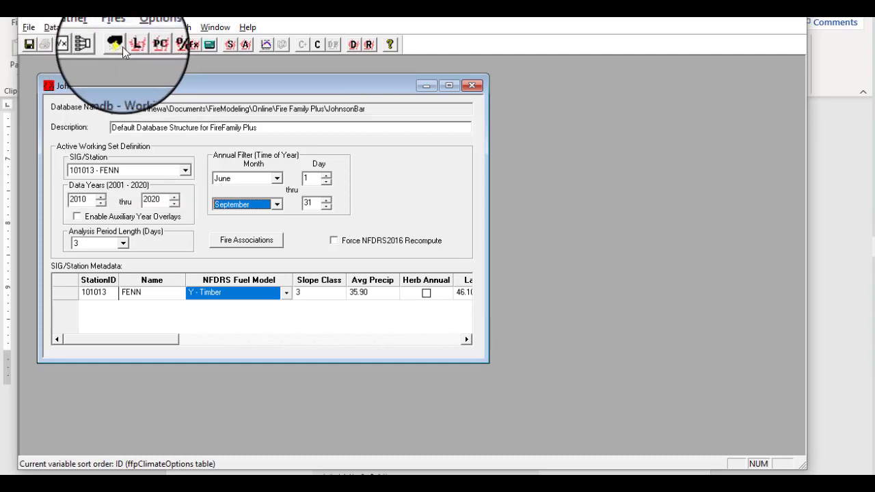
pyautogui.click(122, 47)
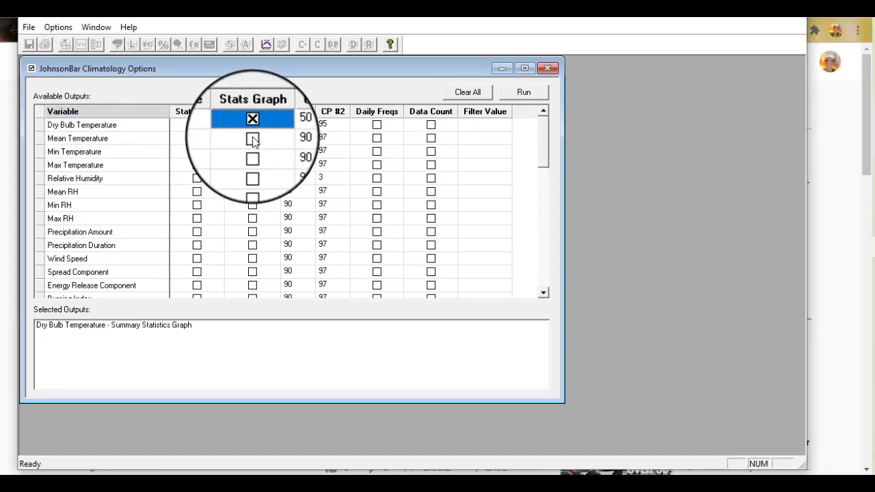
# Select statistics graph outputs for Mean Temperature, Relative Humidity and Burning Index.
pyautogui.click(253, 140)
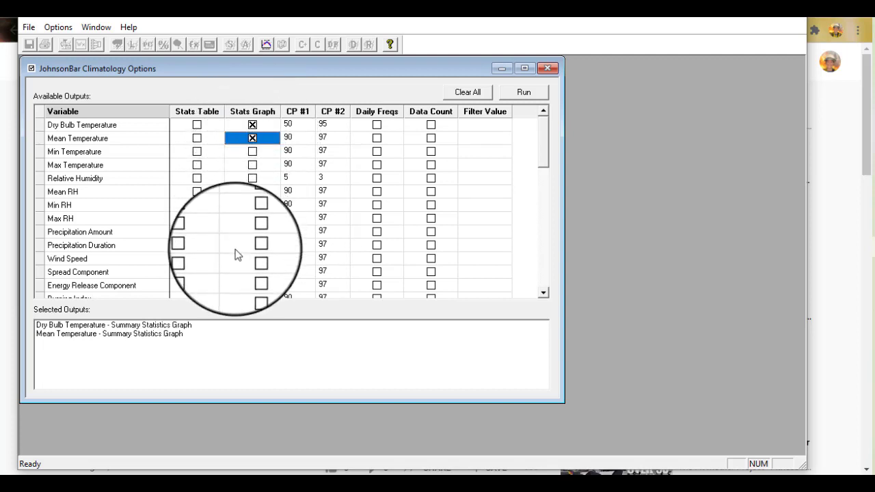
pyautogui.click(253, 178)
pyautogui.scroll(-1, 253, 179)
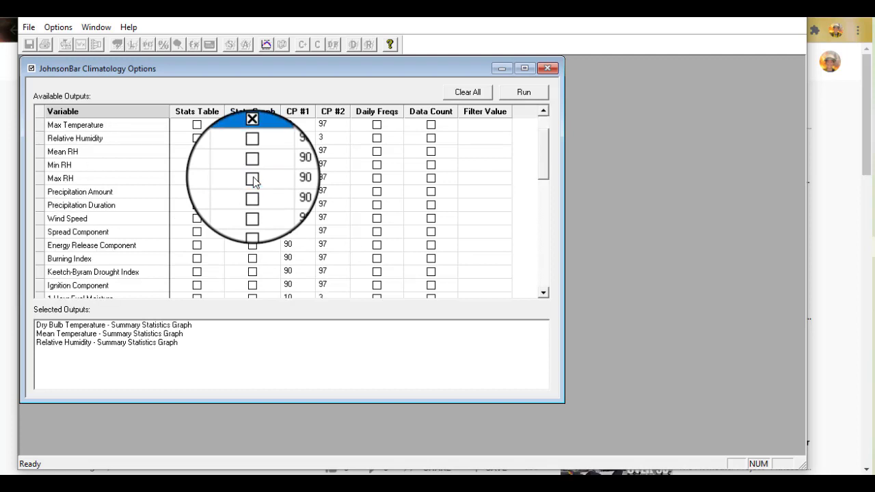
pyautogui.click(253, 258)
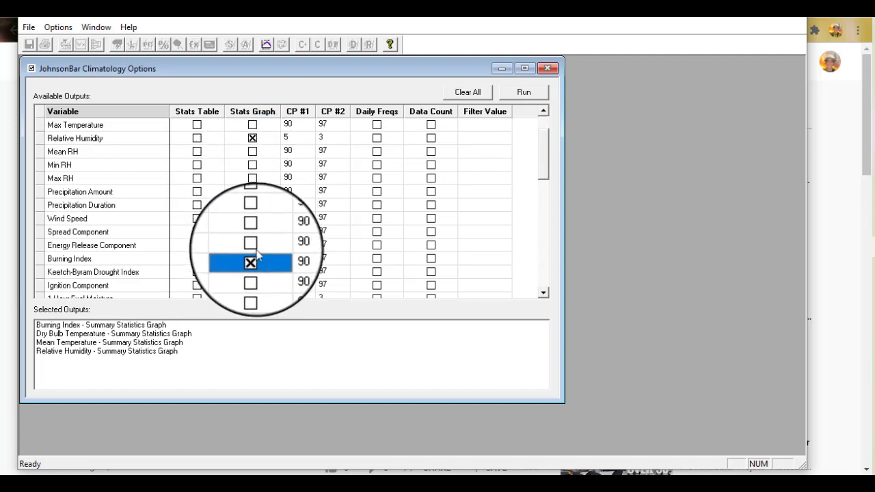
# Set the Dry Bulb Temperature percentiles to 90 for CP #1 and 97 for CP #2.
pyautogui.scroll(1, 299, 128)
pyautogui.click(299, 128)
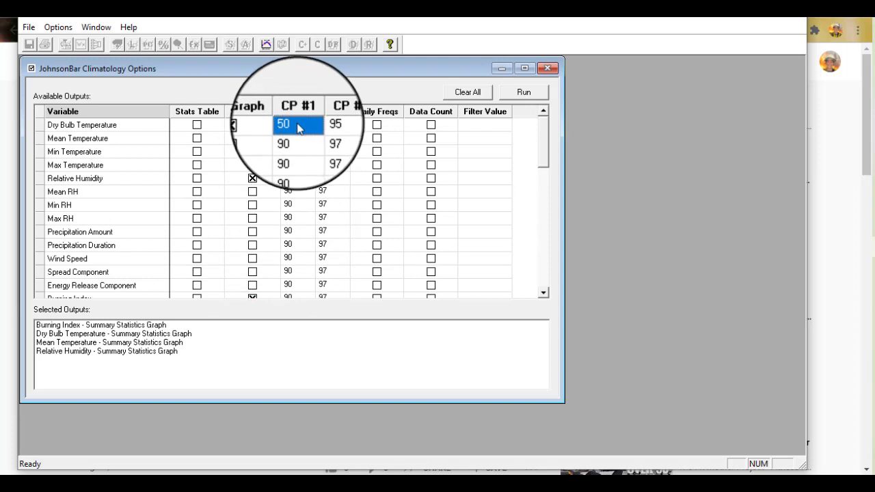
pyautogui.click(298, 129)
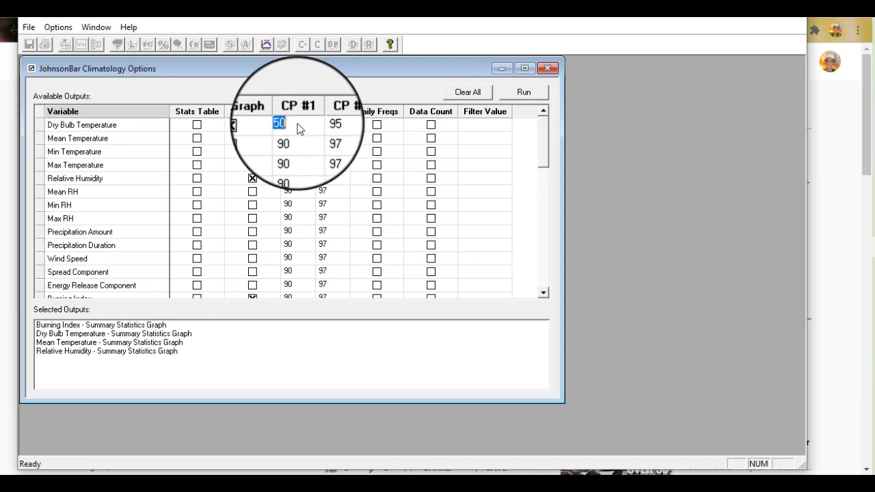
pyautogui.write('90')
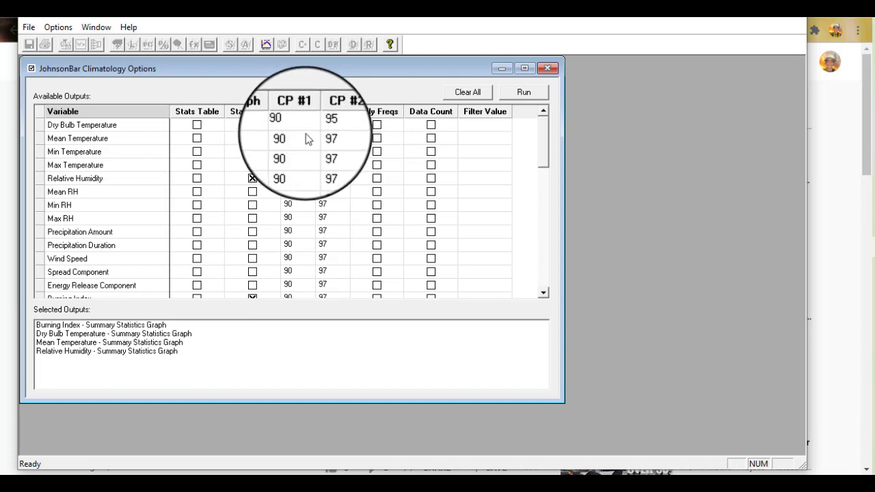
pyautogui.click(306, 139)
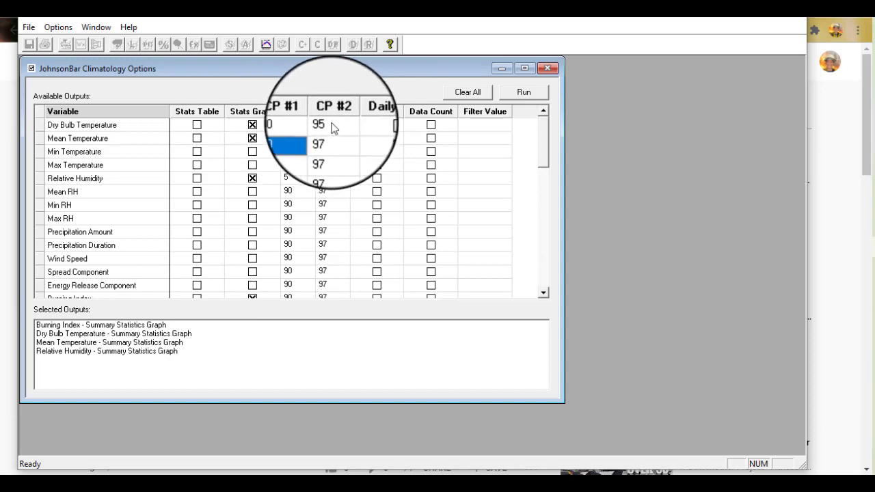
pyautogui.click(331, 128)
pyautogui.click(331, 129)
pyautogui.press('BackSpace')
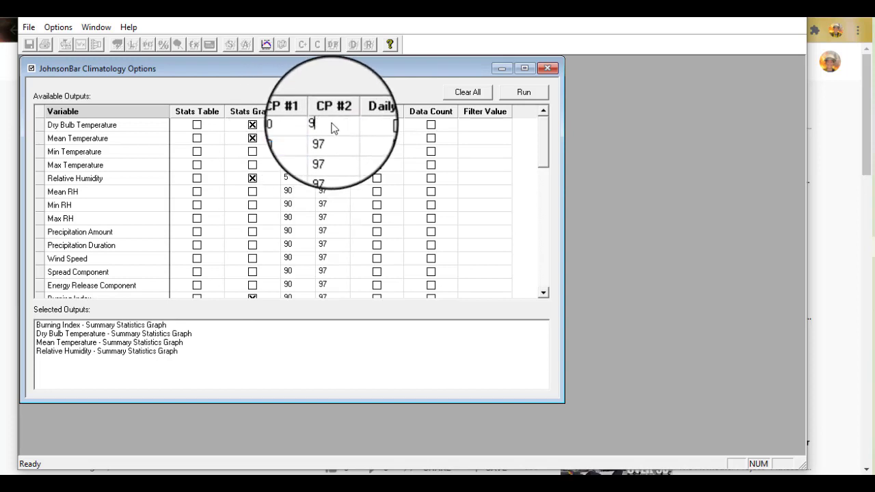
pyautogui.write('7')
pyautogui.press('Return')
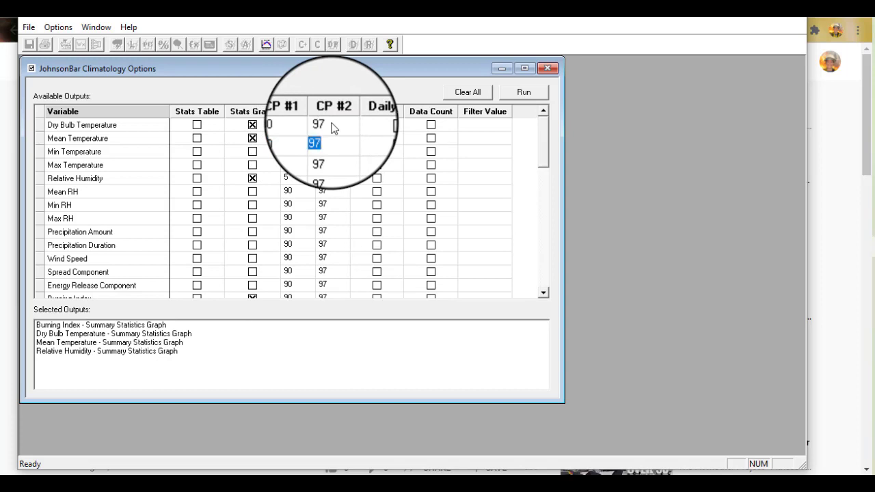
# Set the Relative Humidity CP #1 percentile to 10 and run the selected climatology outputs.
pyautogui.click(295, 178)
pyautogui.click(298, 179)
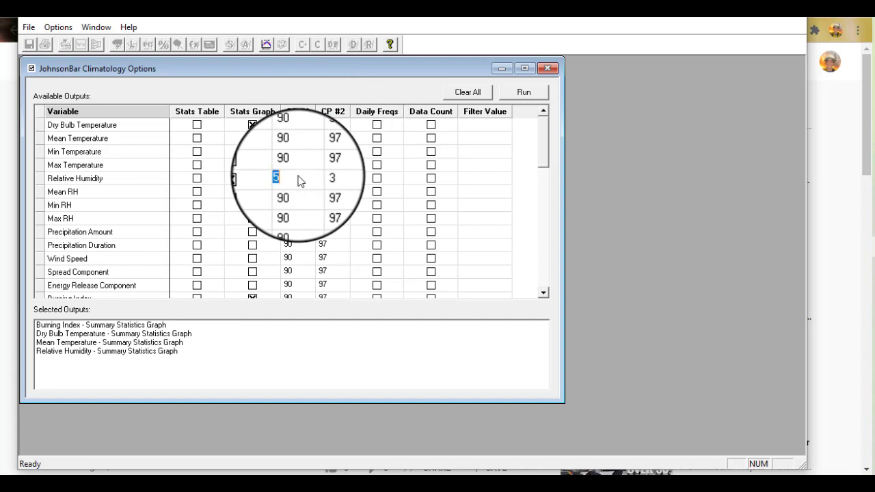
pyautogui.write('10')
pyautogui.scroll(-1, 298, 176)
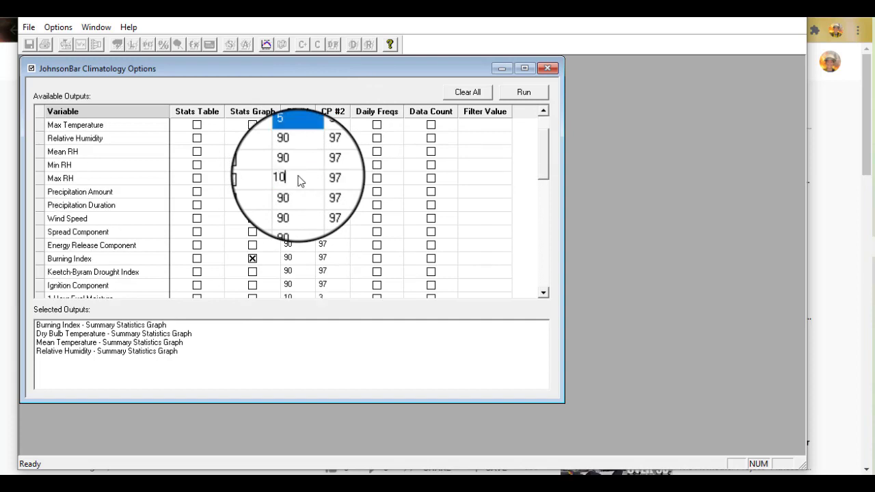
pyautogui.scroll(1, 298, 177)
pyautogui.scroll(-1, 298, 177)
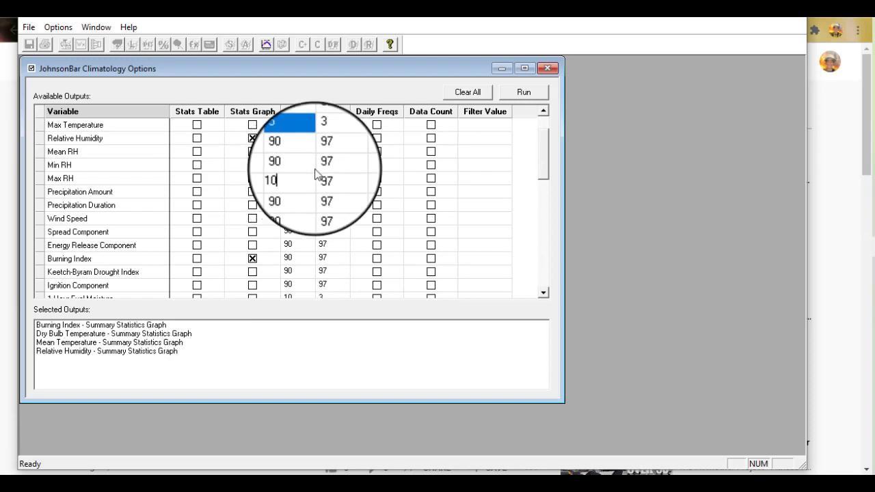
pyautogui.click(508, 92)
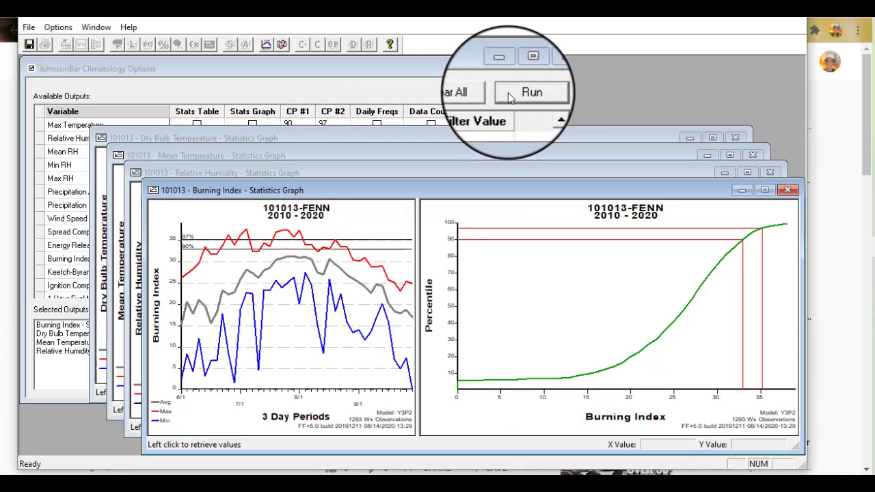
# Bring up the Dry Bulb Temperature statistics graph and read values along its percentile curve, including the 90th and 97th percentile points.
pyautogui.click(267, 138)
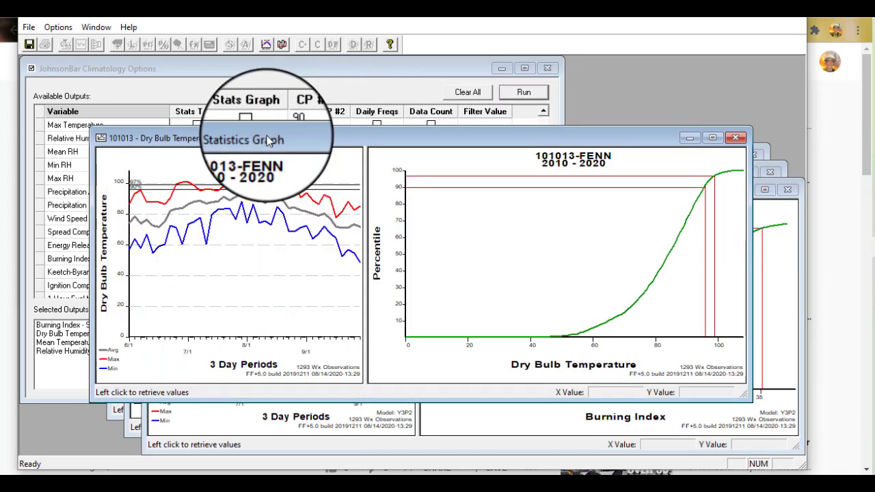
pyautogui.click(705, 189)
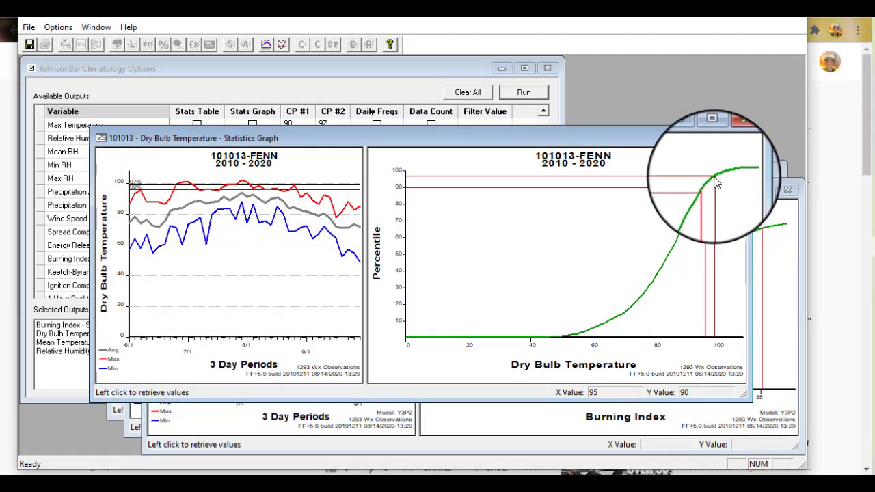
pyautogui.click(715, 177)
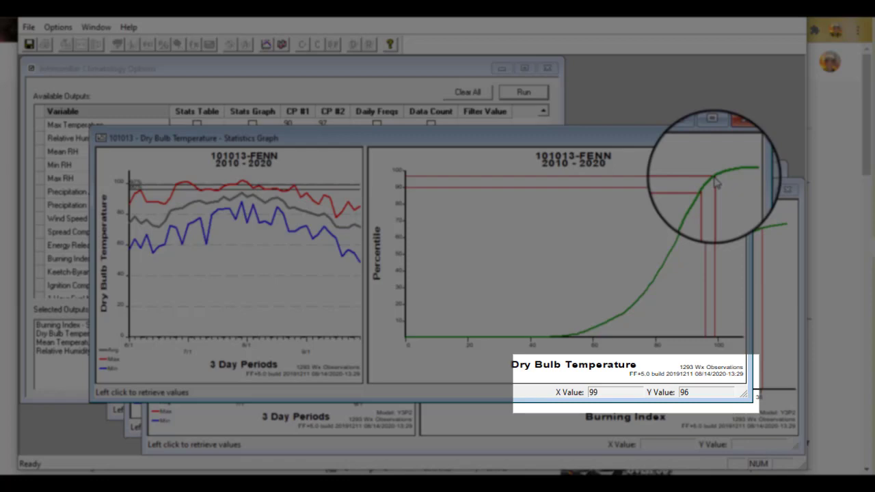
pyautogui.click(715, 181)
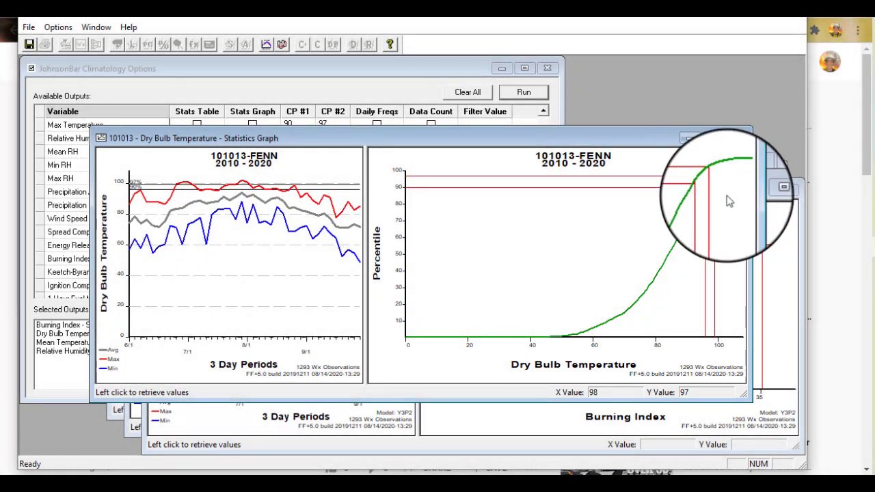
pyautogui.click(648, 220)
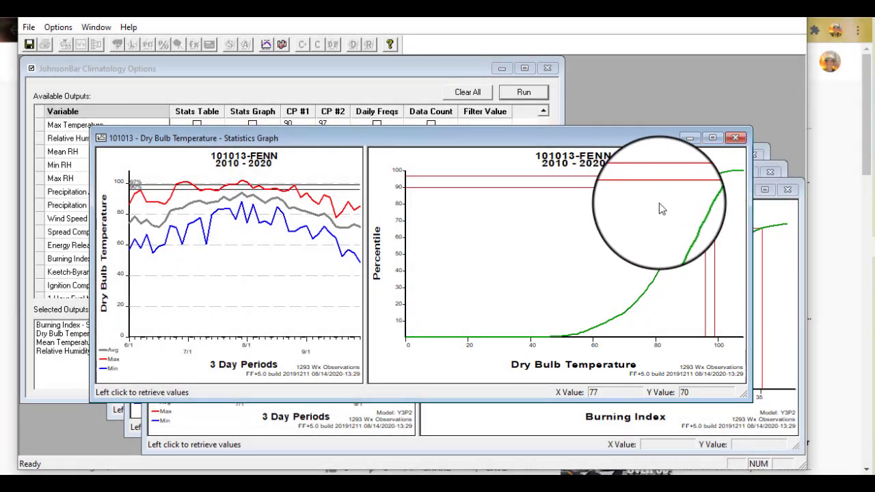
pyautogui.click(689, 171)
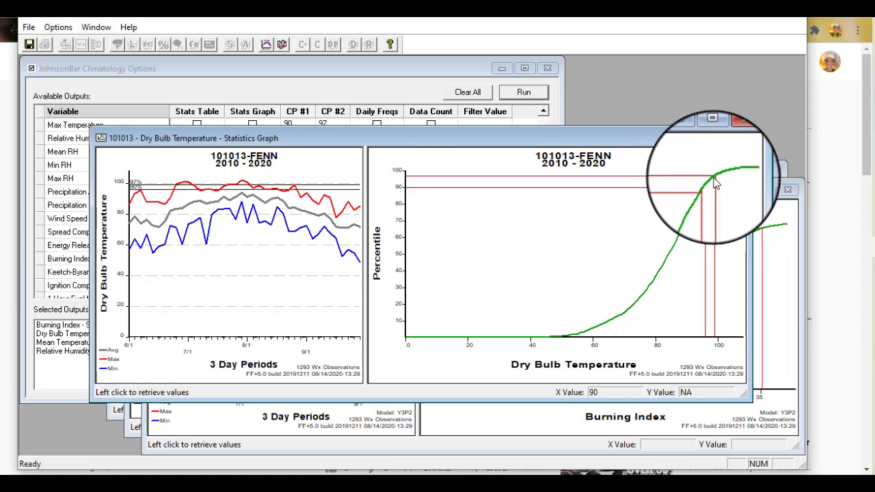
pyautogui.click(714, 181)
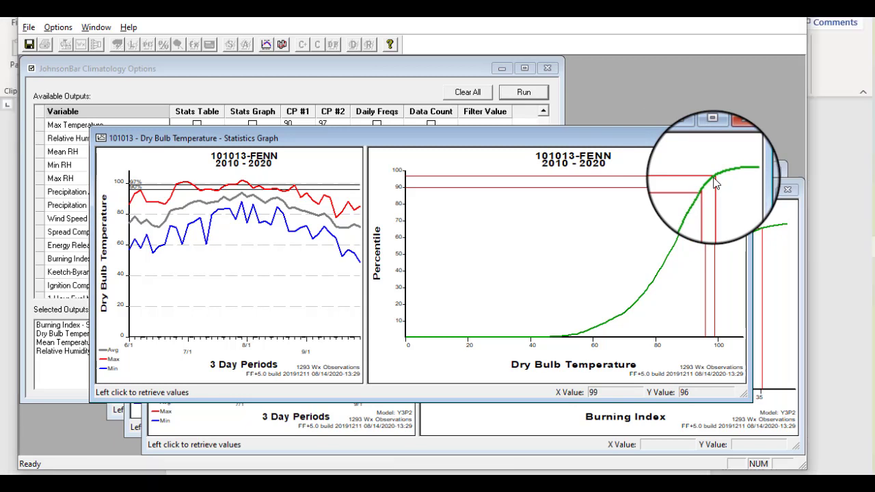
# Enlarge the Dry Bulb Temperature seasonal graph and add an overlay for the year 2019.
pyautogui.doubleClick(247, 293)
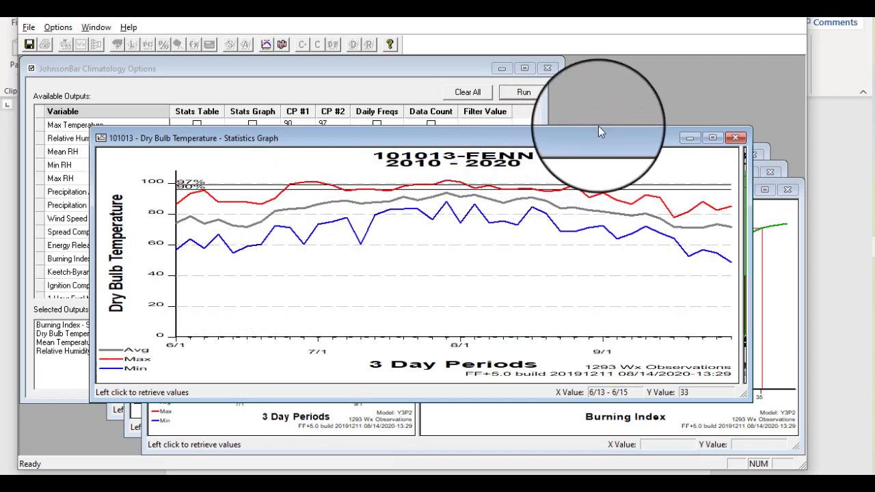
pyautogui.moveTo(599, 128); pyautogui.dragTo(599, 60)
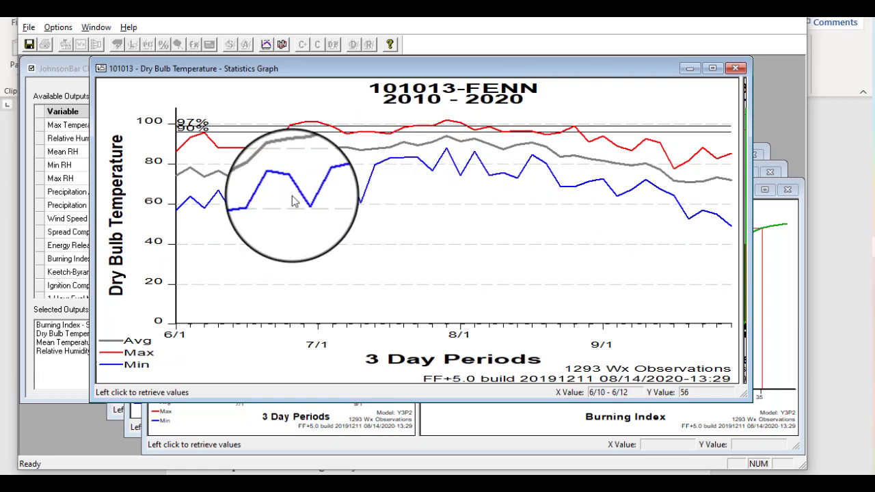
pyautogui.click(59, 29)
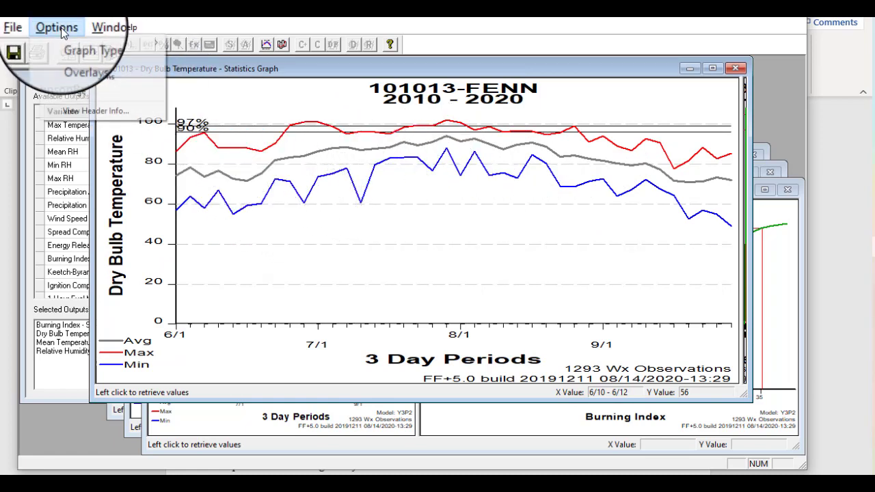
pyautogui.click(68, 53)
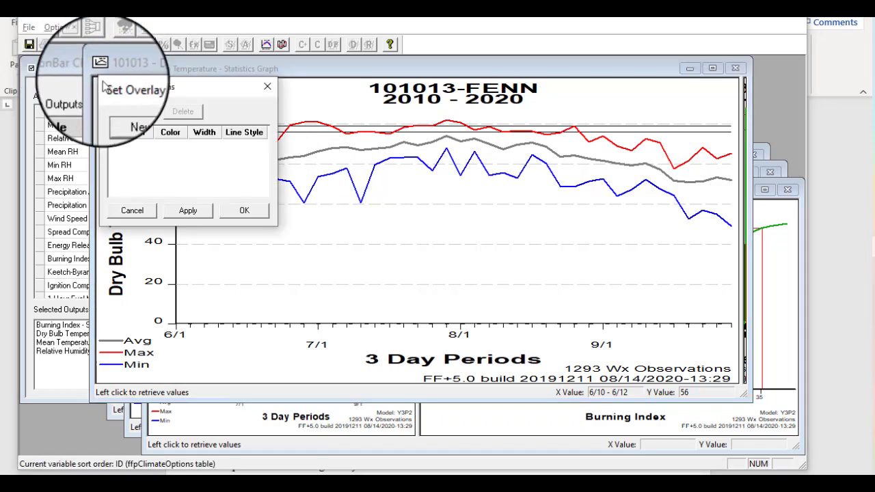
pyautogui.click(134, 119)
pyautogui.click(145, 146)
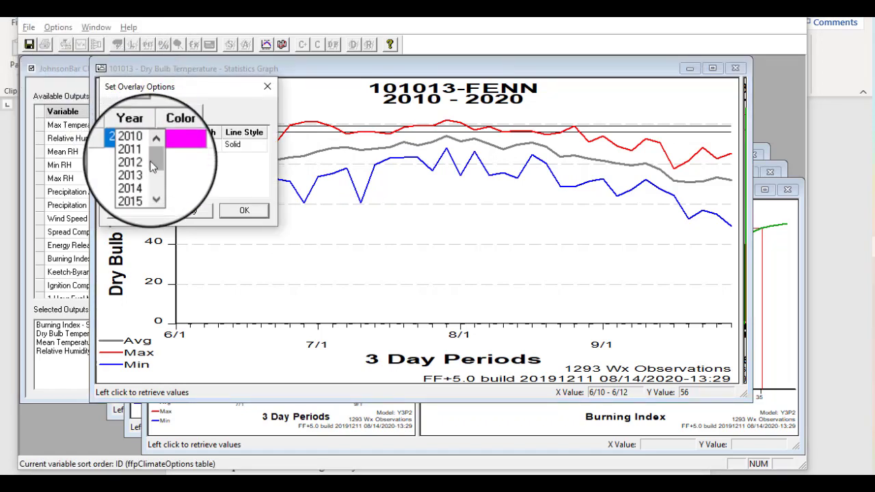
pyautogui.scroll(-2, 151, 167)
pyautogui.click(141, 185)
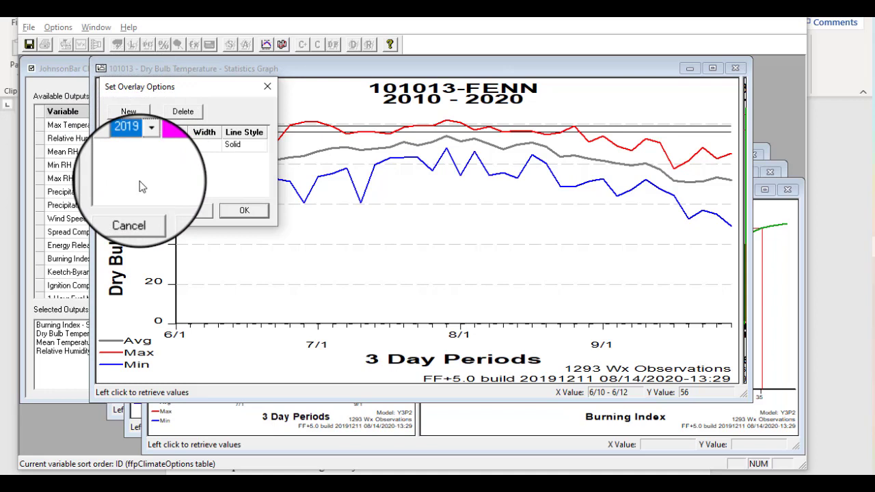
pyautogui.click(239, 212)
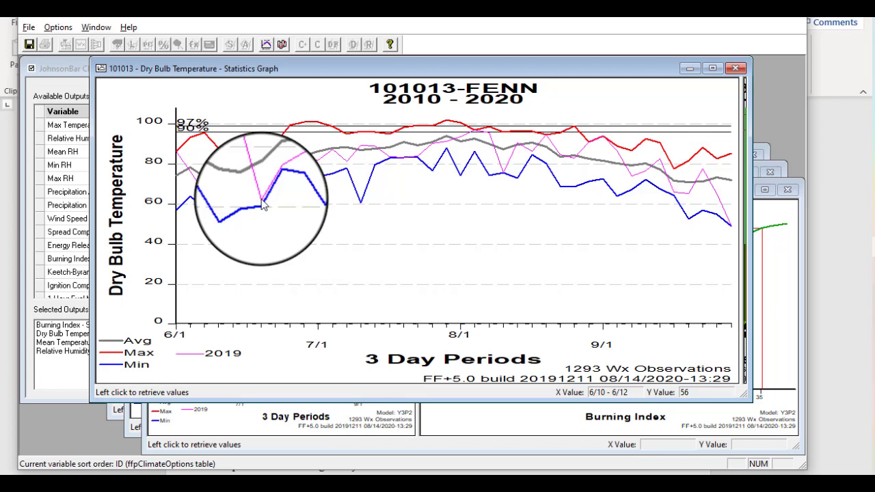
# Read the 2019 line's mid-June low on the Dry Bulb Temperature graph and narrow that graph's window.
pyautogui.click(264, 205)
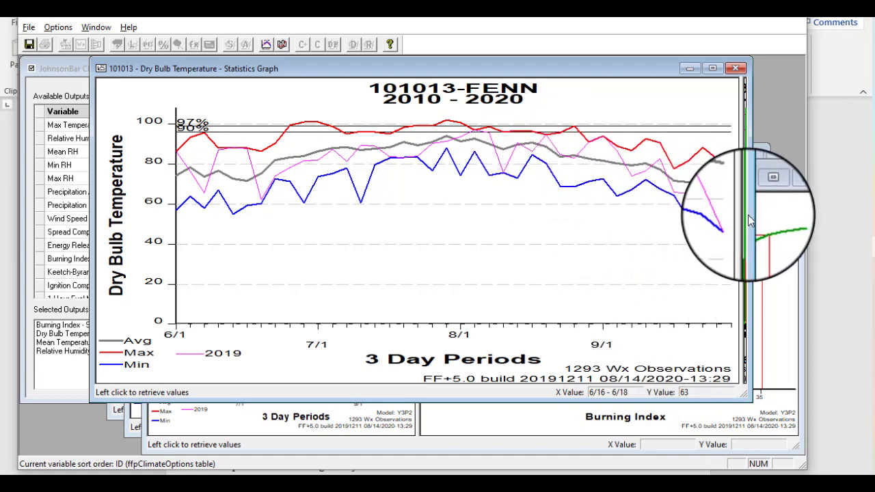
pyautogui.moveTo(748, 214)
pyautogui.mouseDown()
pyautogui.moveTo(684, 225)
pyautogui.moveTo(414, 225)
pyautogui.moveTo(434, 229)
pyautogui.mouseUp()
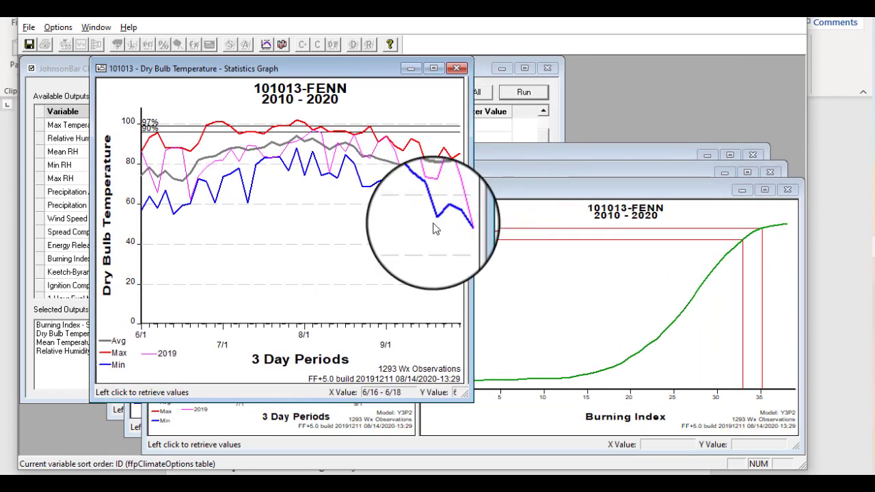
pyautogui.click(28, 32)
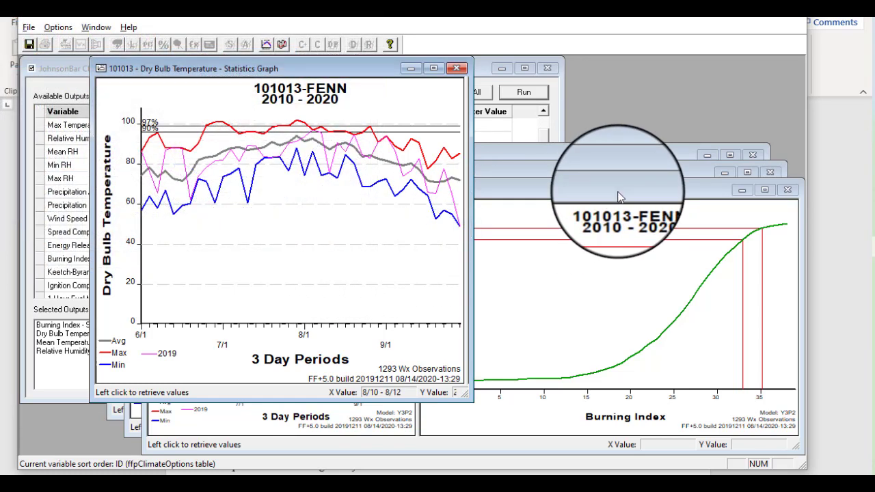
# Bring up the Mean Temperature statistics graph and read the 97th percentile point on its curve.
pyautogui.click(618, 191)
pyautogui.click(593, 172)
pyautogui.click(594, 160)
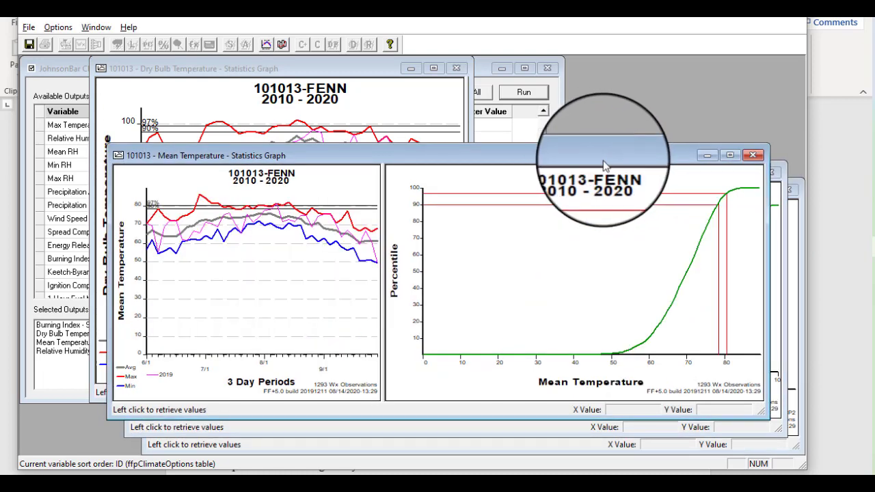
pyautogui.click(727, 197)
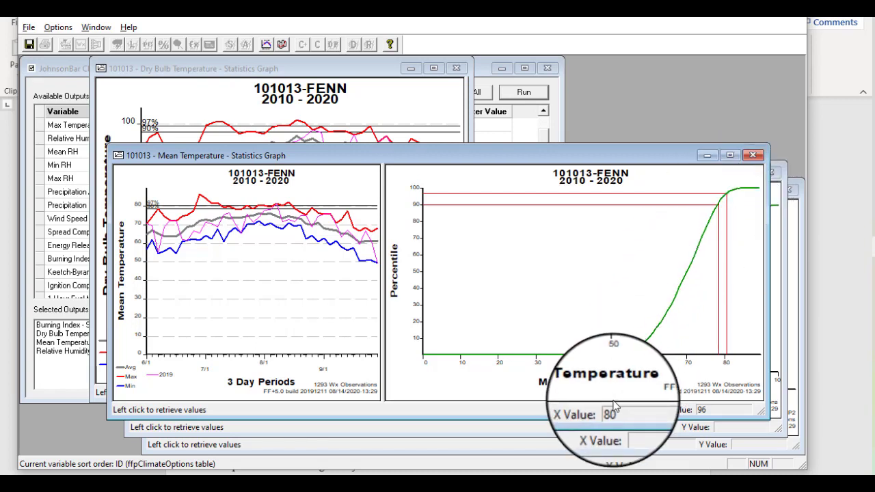
pyautogui.click(729, 199)
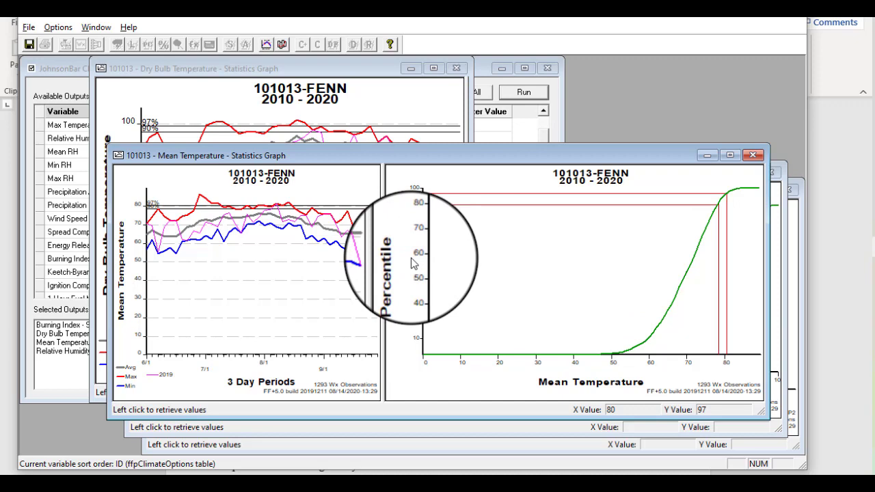
# Tile all the open windows and maximize the Burning Index statistics graph.
pyautogui.click(93, 31)
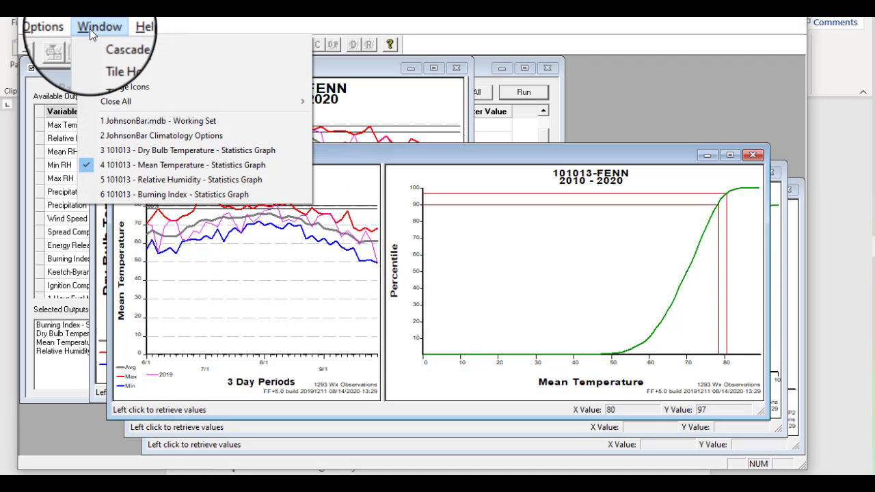
pyautogui.click(106, 56)
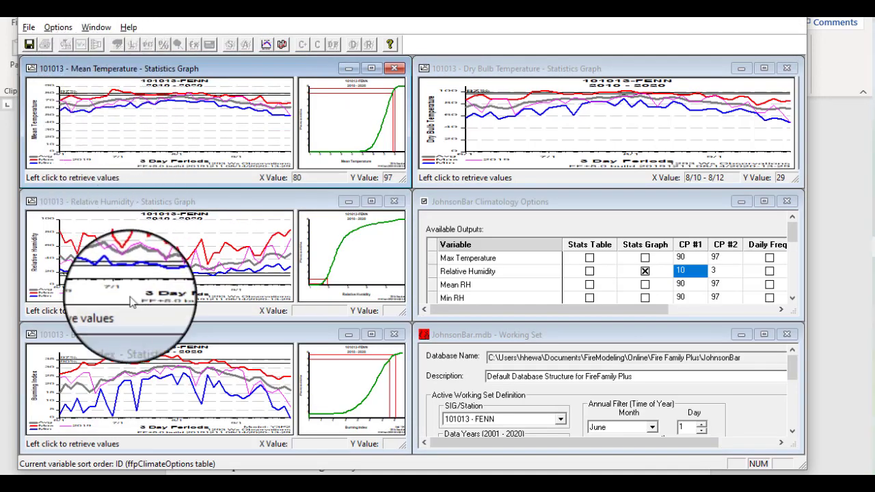
pyautogui.click(133, 335)
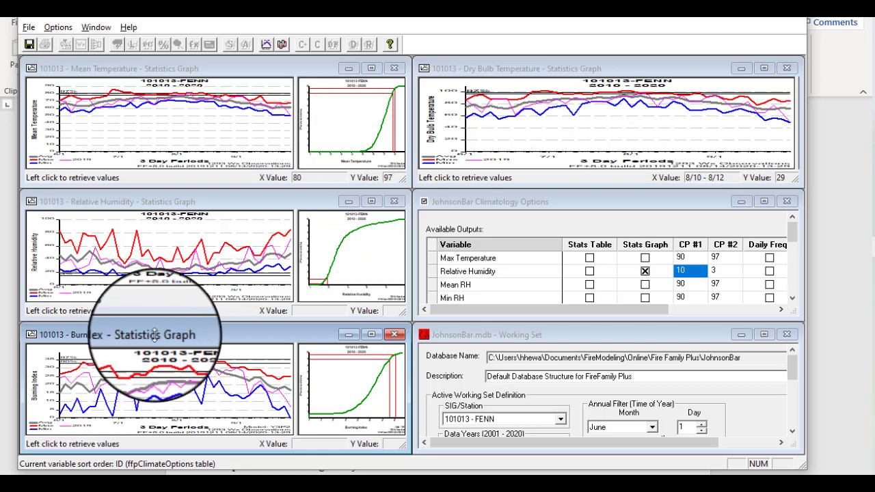
pyautogui.click(372, 334)
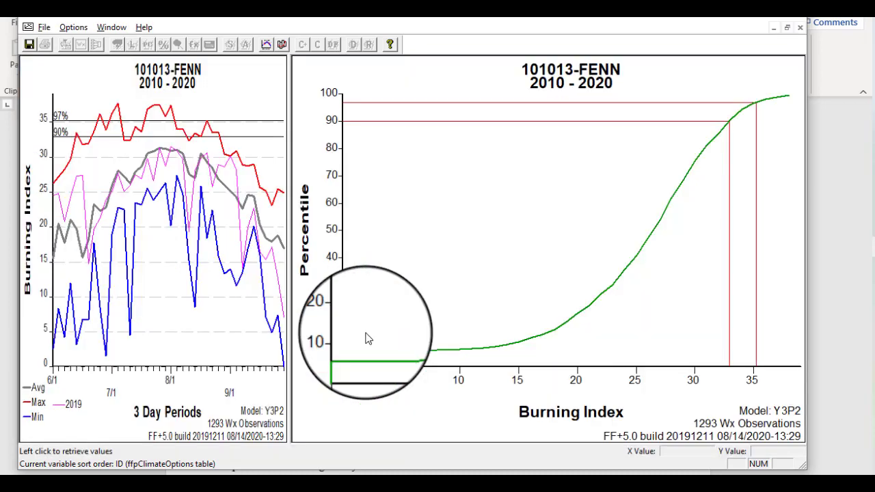
# Enlarge the Burning Index seasonal graph and read values on it in early June and mid-September.
pyautogui.doubleClick(157, 255)
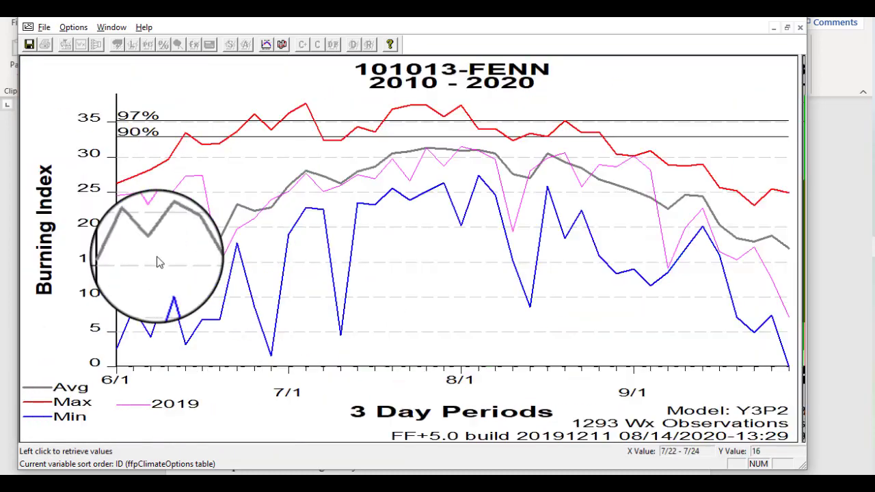
pyautogui.click(156, 262)
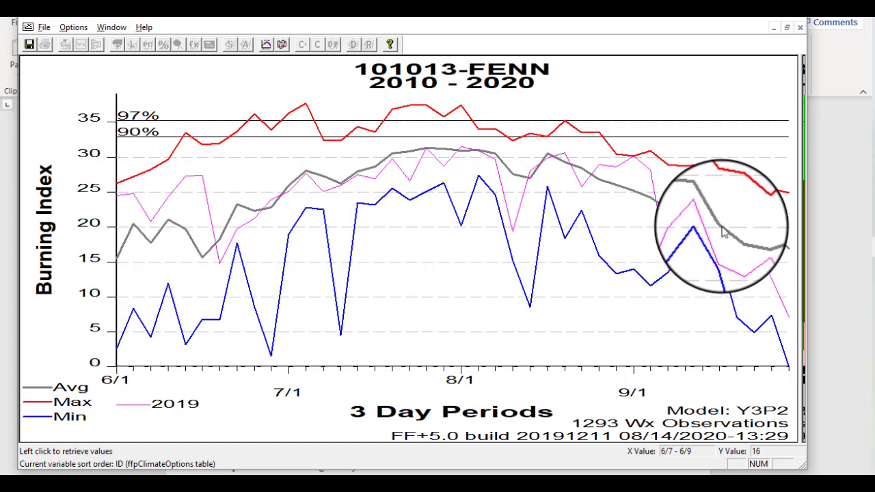
pyautogui.click(723, 233)
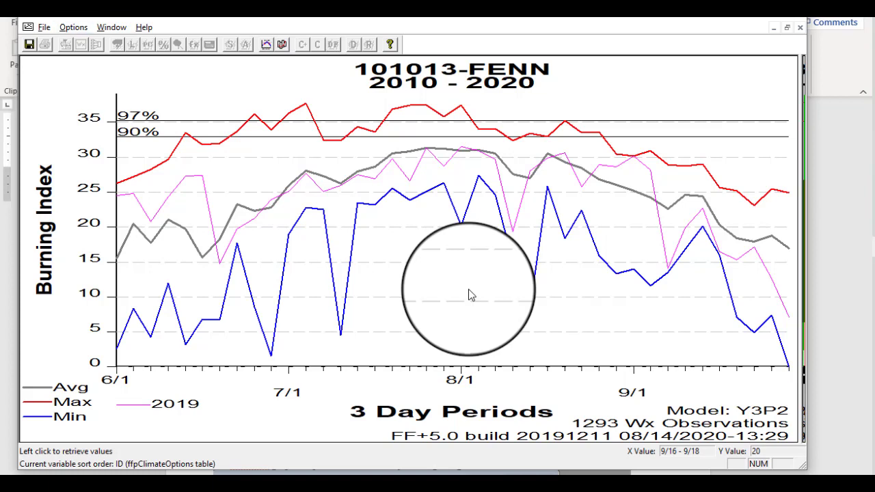
# Start merging graphs with Average as the data to graph and set the BI line color to green.
pyautogui.click(73, 27)
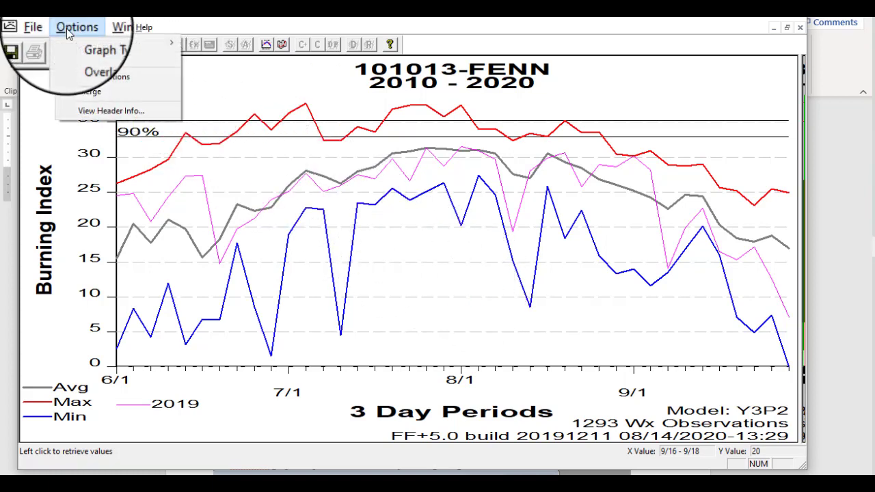
pyautogui.click(92, 92)
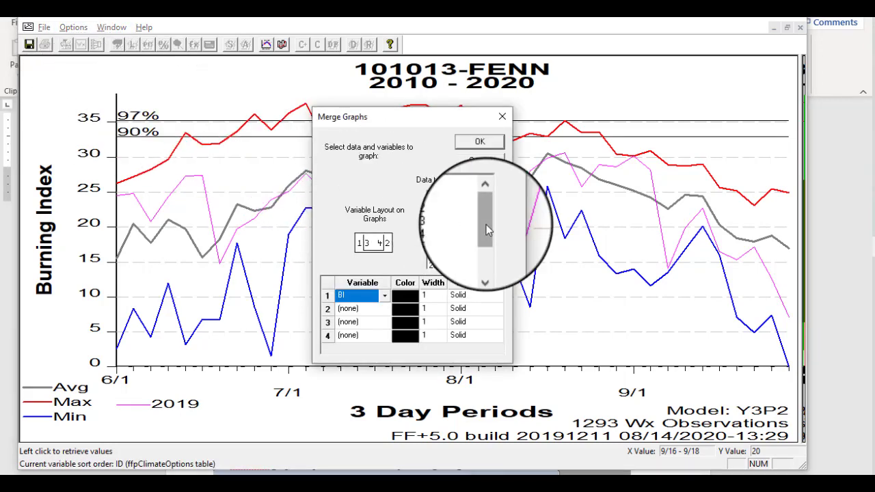
pyautogui.moveTo(486, 224); pyautogui.dragTo(484, 259)
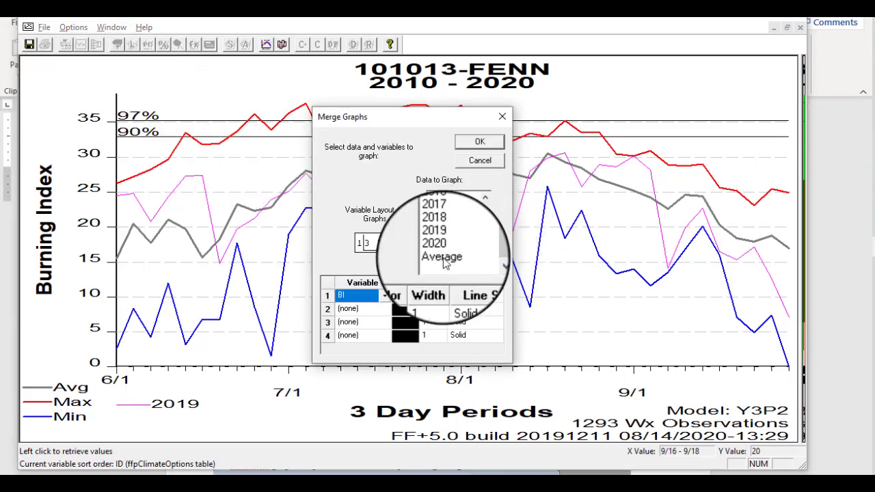
pyautogui.click(443, 257)
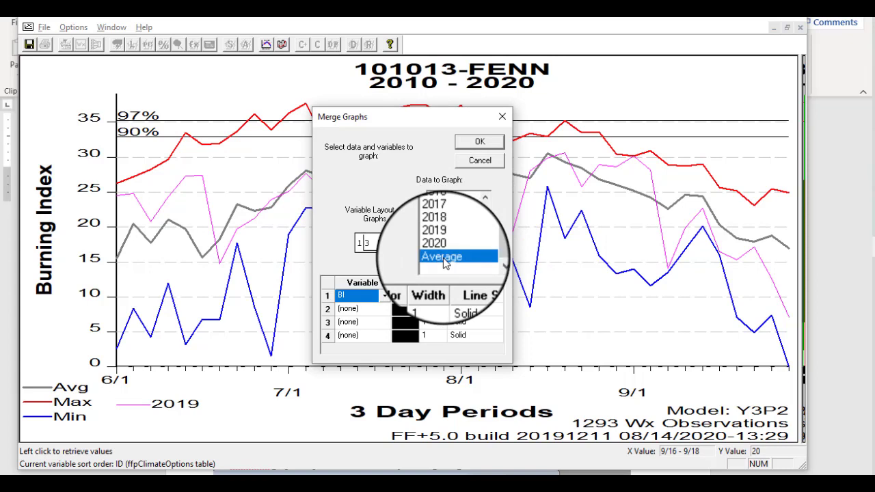
pyautogui.click(403, 299)
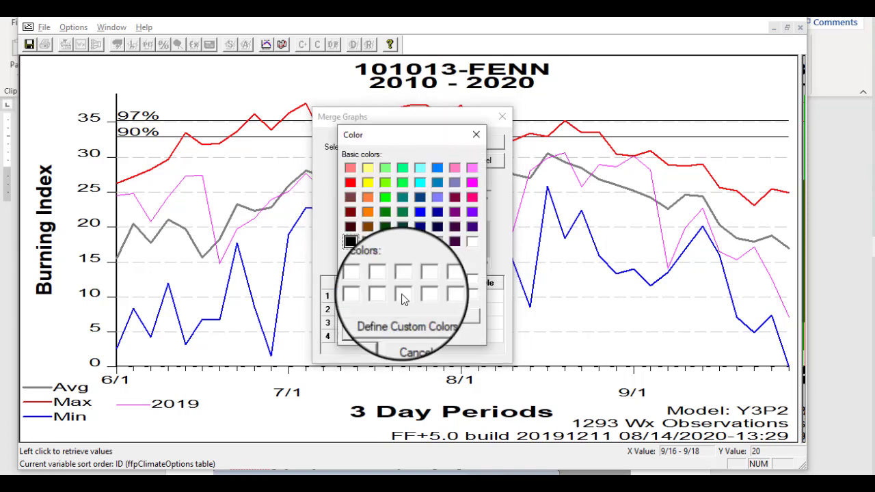
pyautogui.click(385, 214)
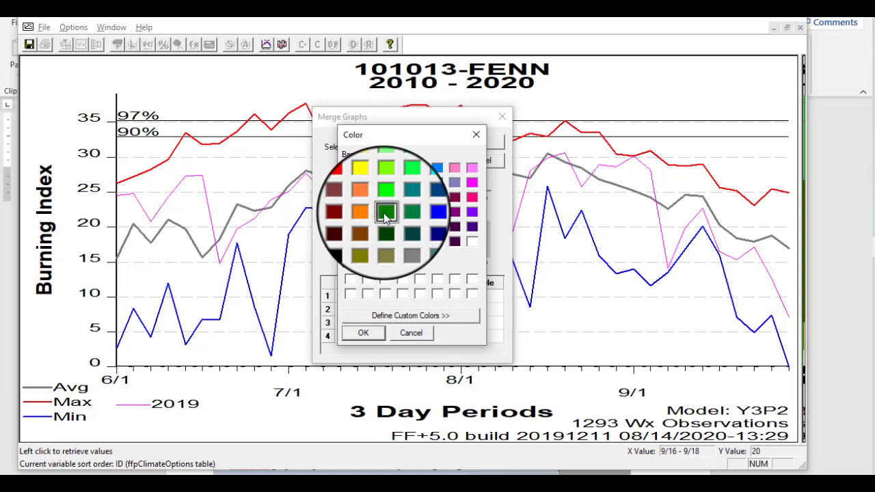
pyautogui.click(361, 333)
pyautogui.click(371, 310)
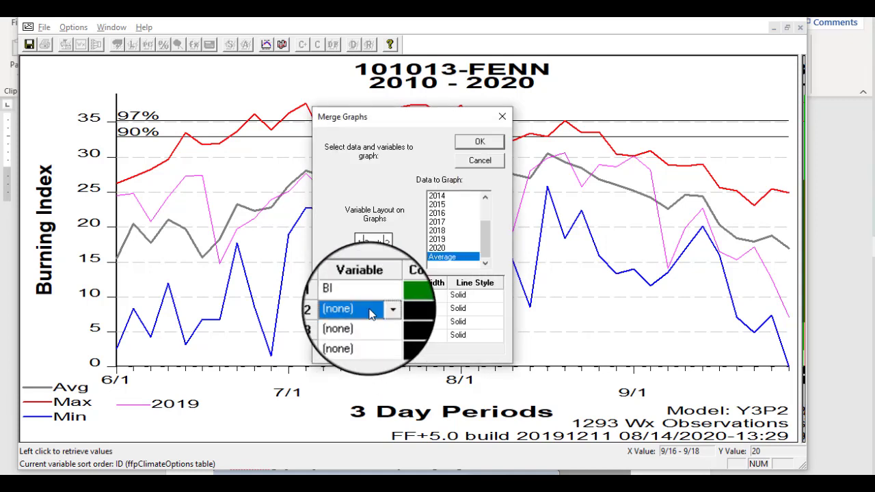
pyautogui.click(389, 308)
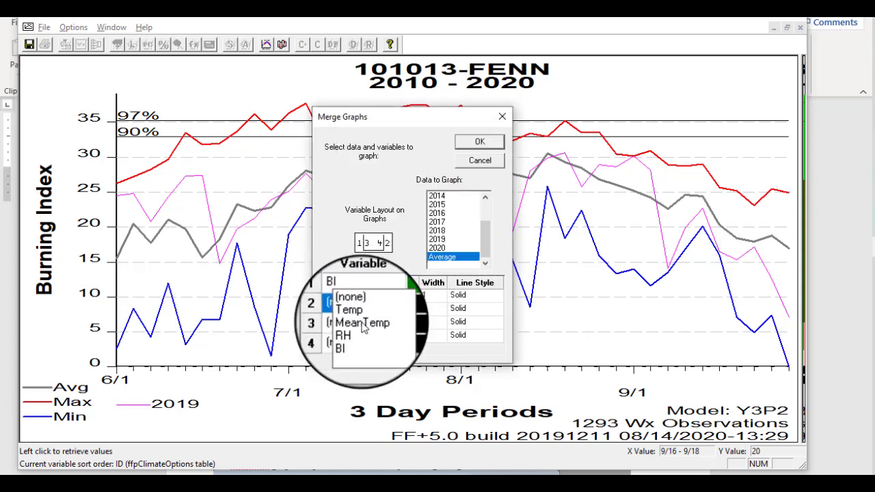
pyautogui.click(365, 327)
pyautogui.click(416, 308)
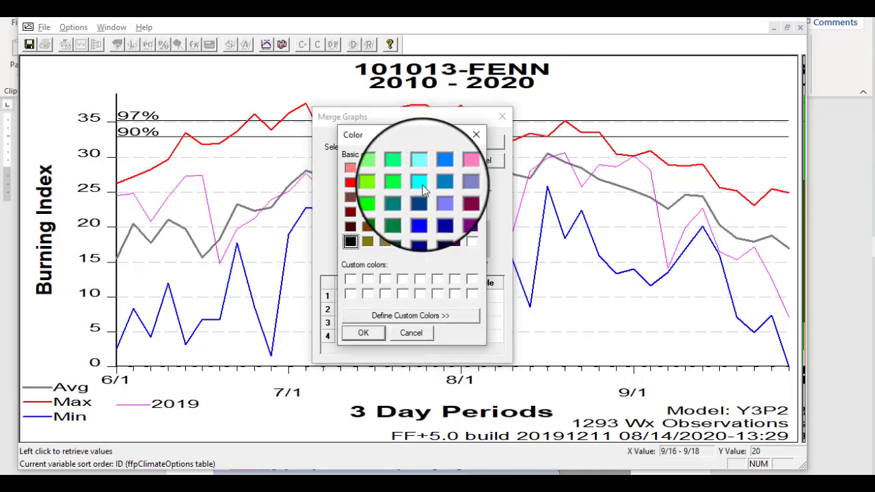
pyautogui.click(476, 134)
# Set the second merge variable to Temp and its line color to blue.
pyautogui.click(387, 314)
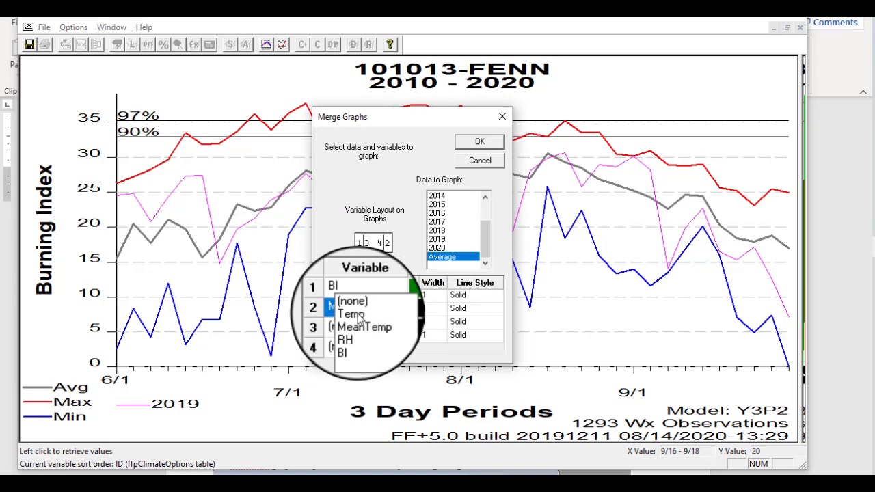
pyautogui.click(359, 316)
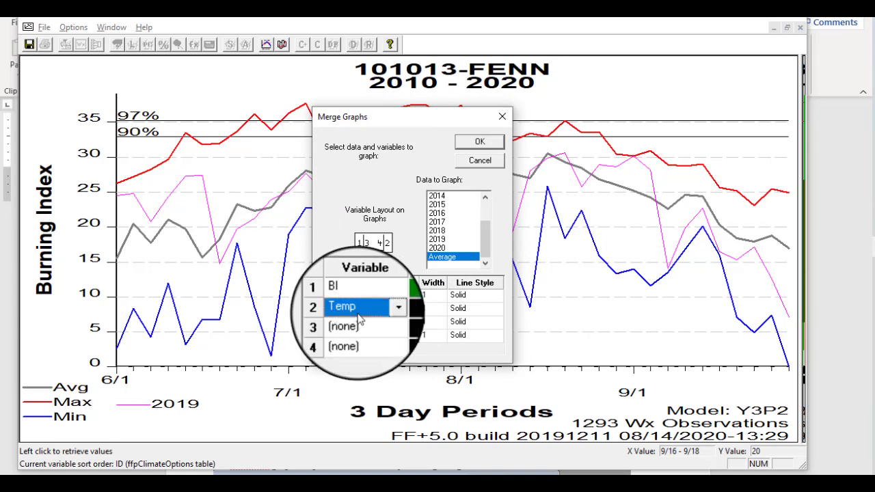
pyautogui.click(416, 308)
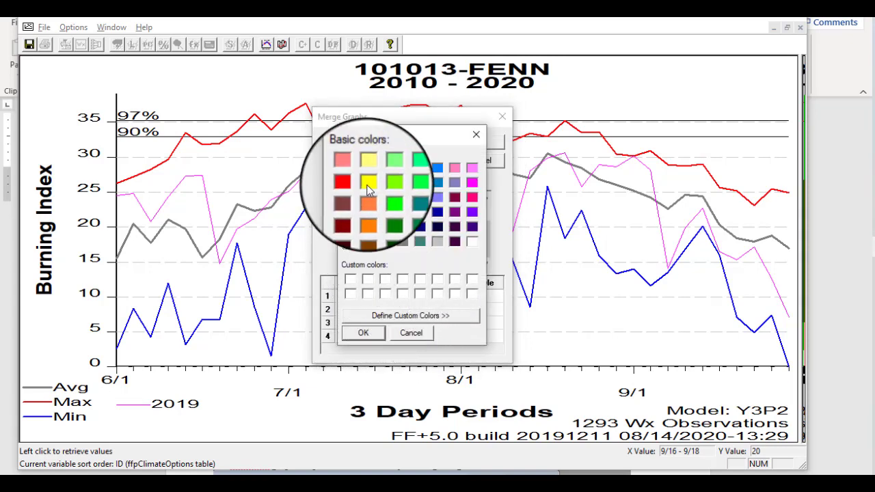
pyautogui.click(422, 215)
pyautogui.click(364, 333)
# Set the line color of the third merge variable row to red.
pyautogui.click(373, 325)
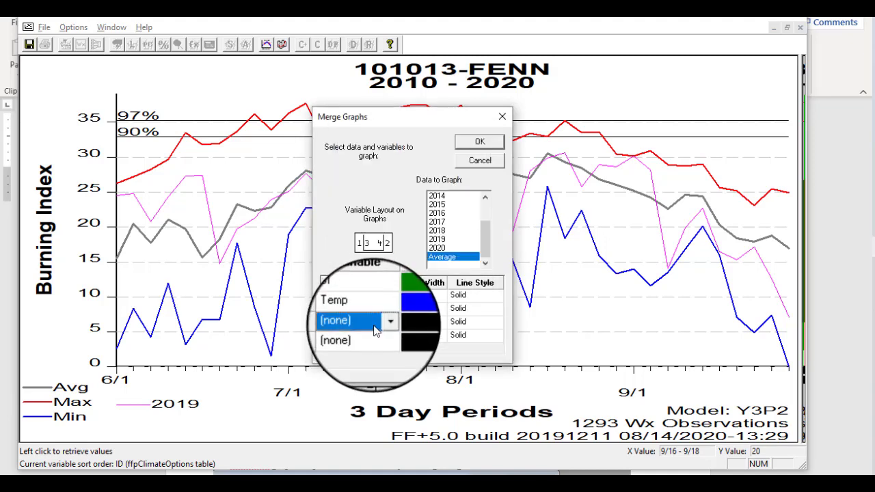
pyautogui.click(412, 323)
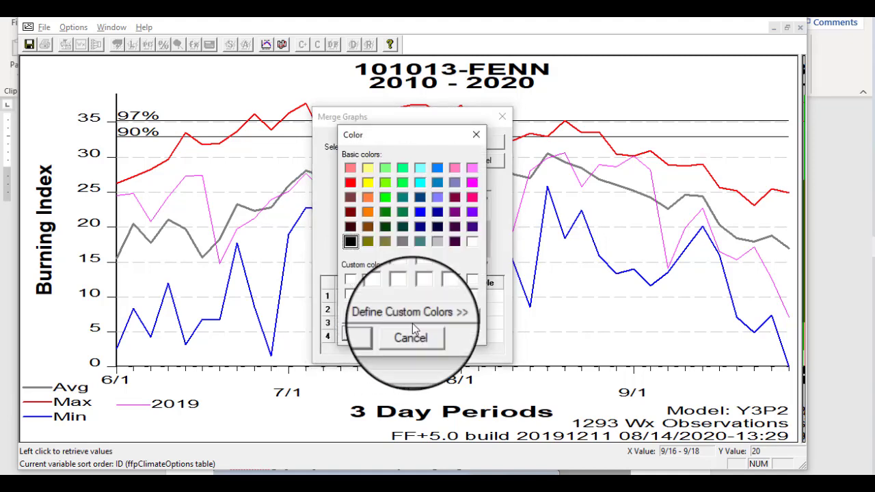
pyautogui.click(350, 182)
pyautogui.click(379, 335)
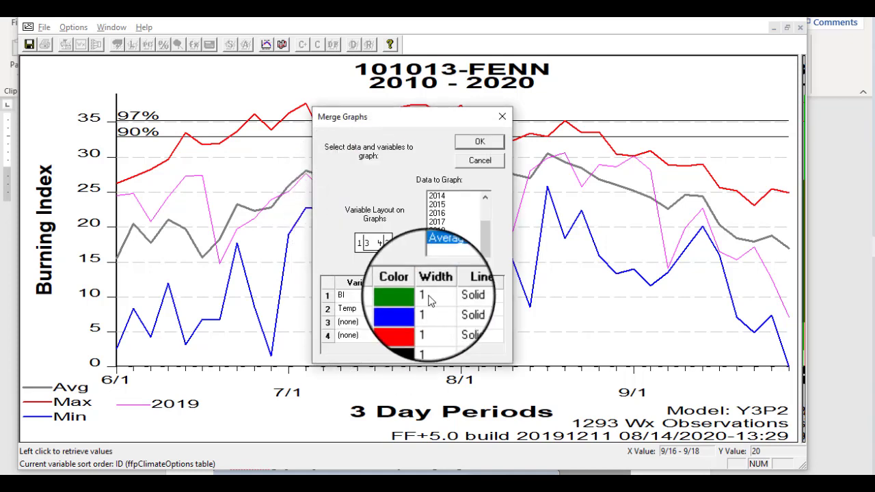
# Set the line width to 2 for BI, Temp and the third variable row of the merge.
pyautogui.click(431, 301)
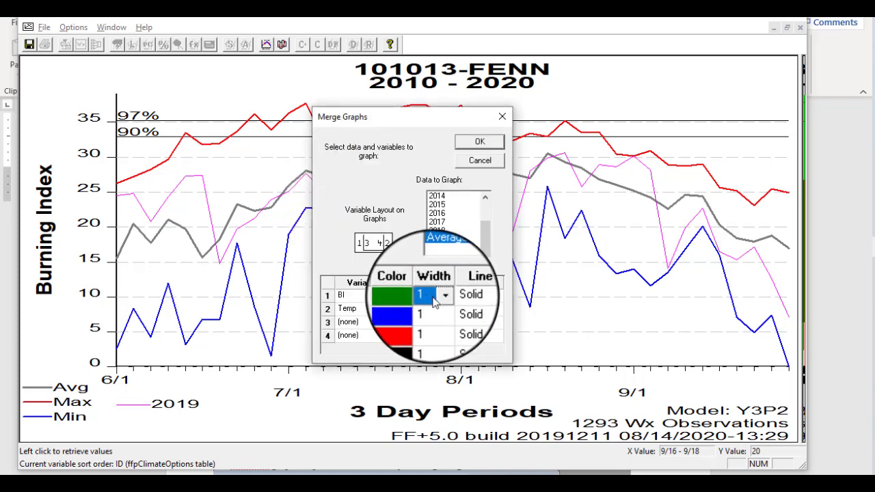
pyautogui.click(447, 296)
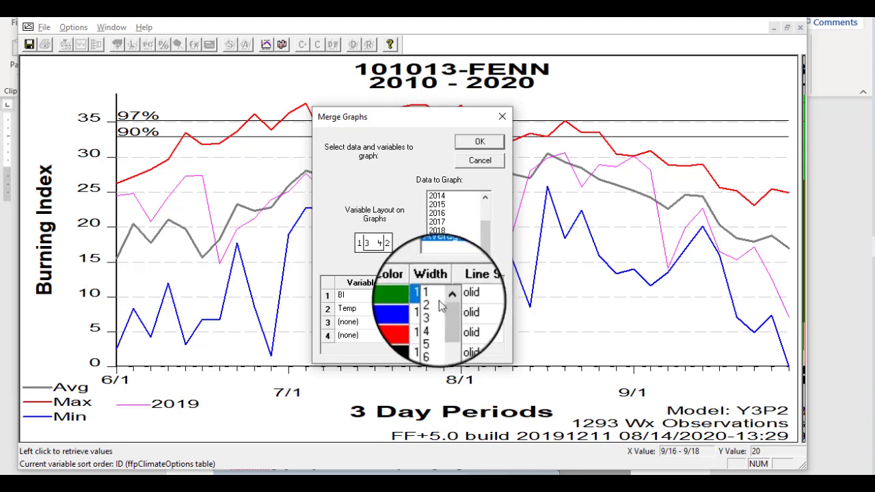
pyautogui.click(438, 305)
pyautogui.click(439, 304)
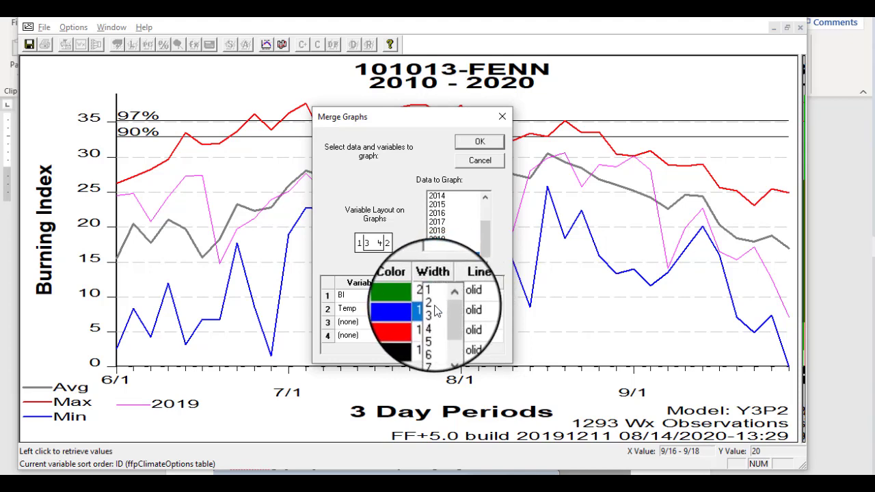
pyautogui.click(439, 306)
pyautogui.click(440, 329)
pyautogui.click(441, 326)
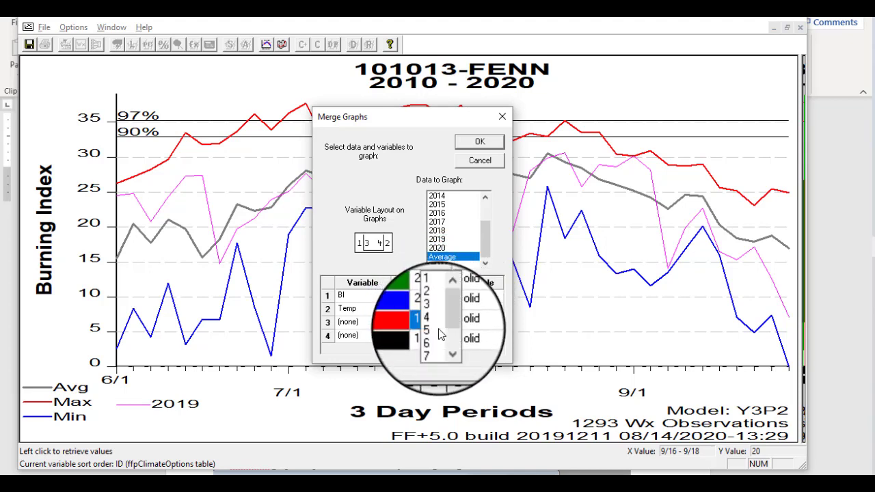
pyautogui.click(437, 311)
# Review the line style choices for the Temp row and keep Solid.
pyautogui.click(489, 309)
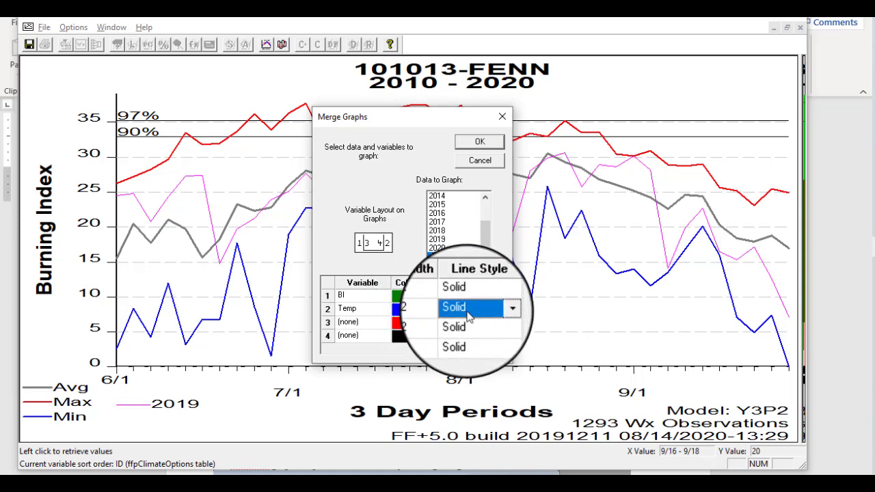
pyautogui.click(497, 310)
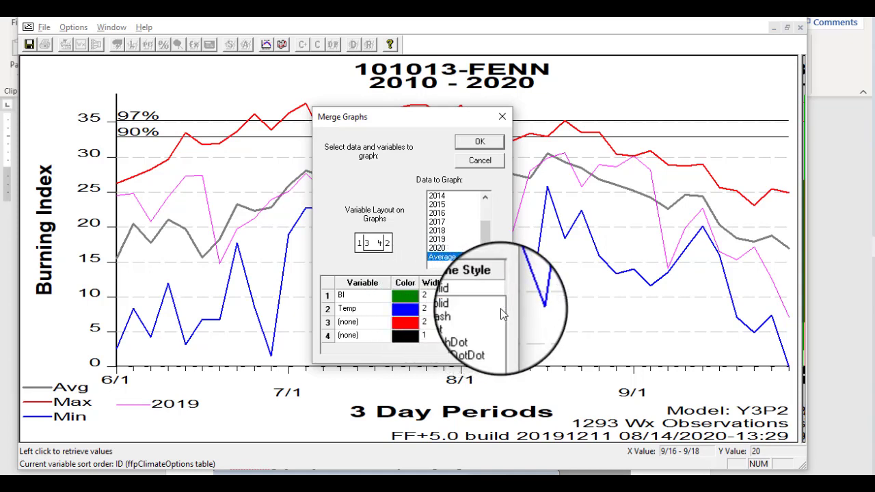
pyautogui.click(501, 308)
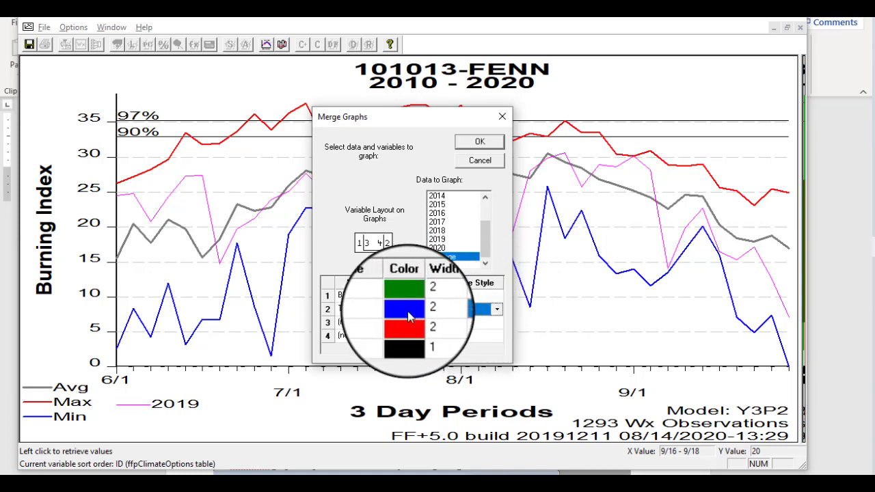
# Change the Temp line color to red and the third variable row's color to blue.
pyautogui.click(411, 317)
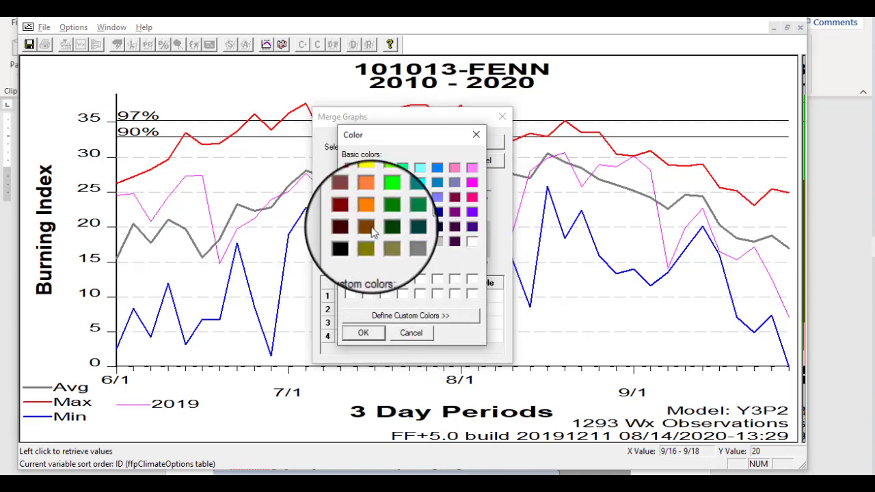
pyautogui.click(349, 180)
pyautogui.click(363, 333)
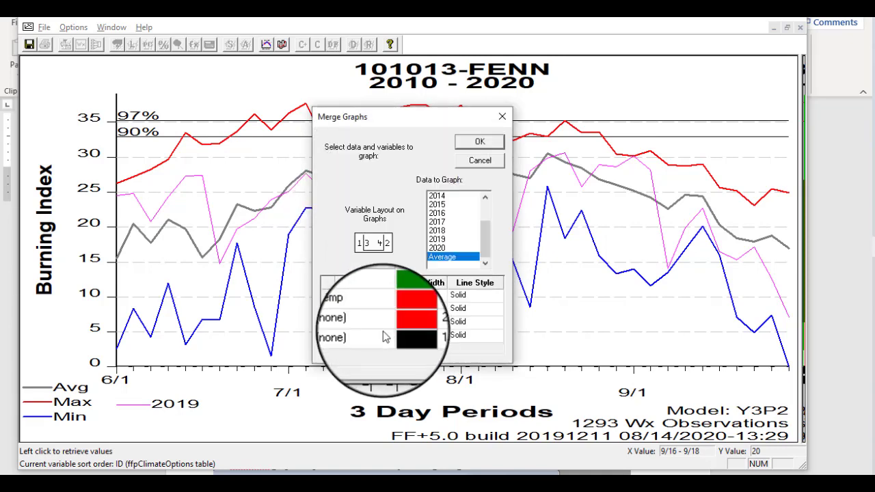
pyautogui.click(417, 327)
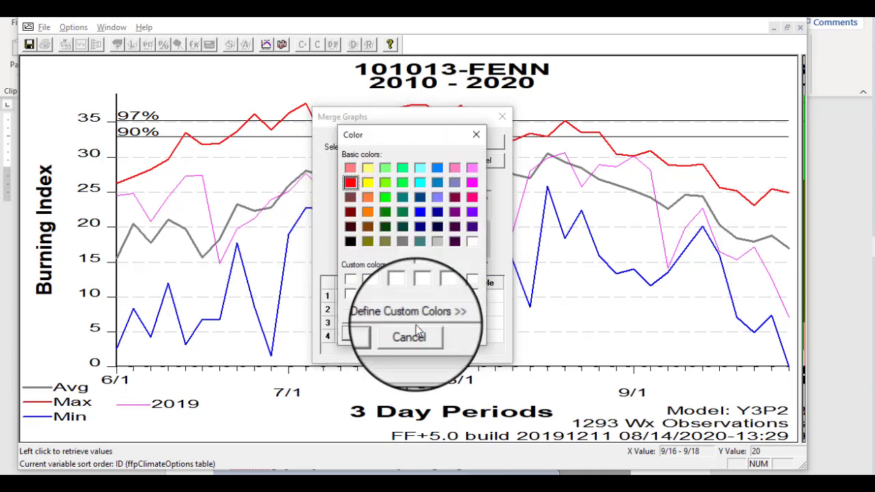
pyautogui.click(421, 213)
pyautogui.click(363, 333)
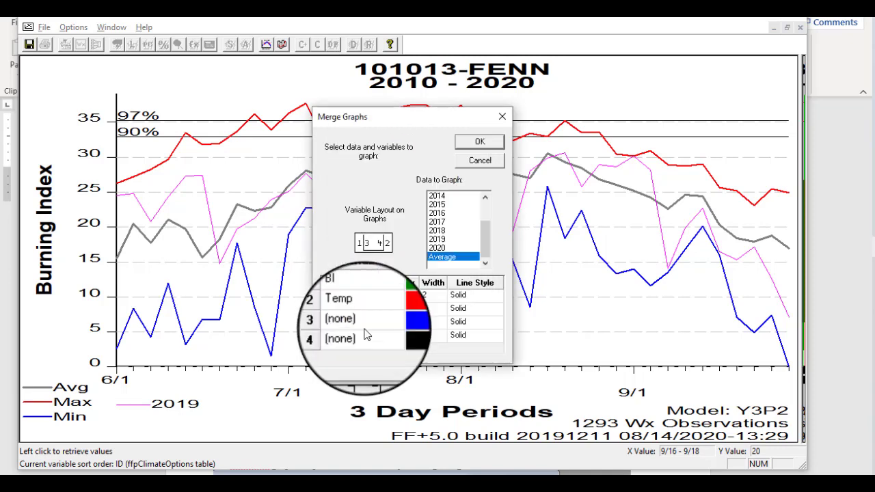
# Generate the merged Average graph of BI and Temp and restore it from its maximized size.
pyautogui.click(480, 141)
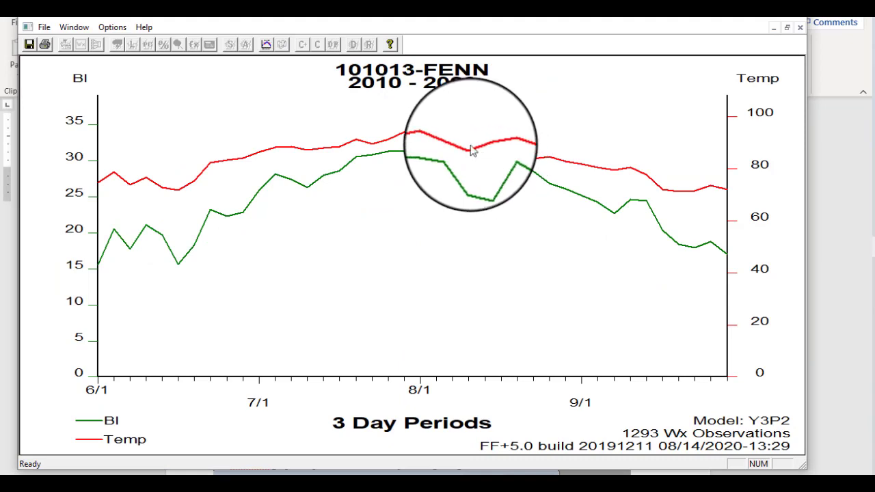
pyautogui.click(74, 27)
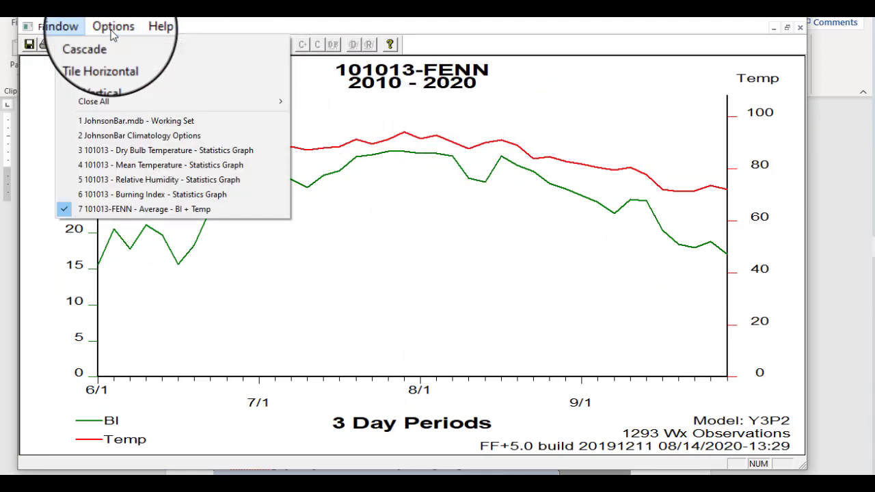
pyautogui.click(543, 227)
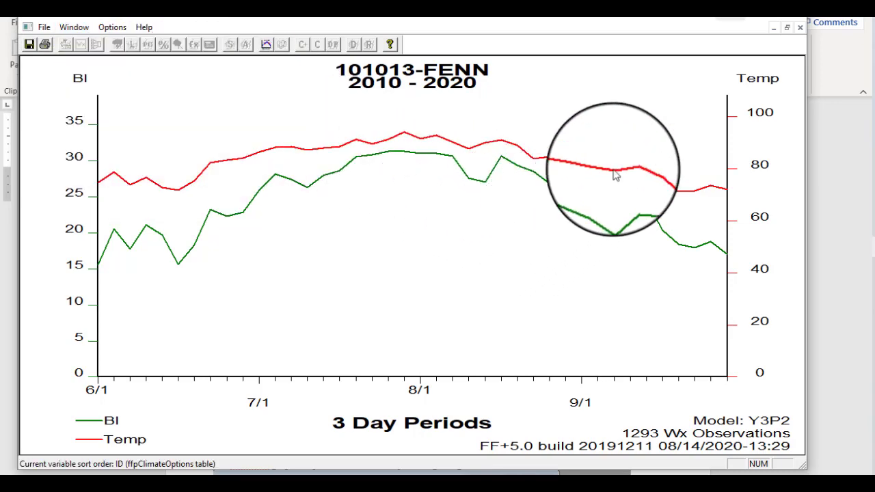
pyautogui.click(788, 30)
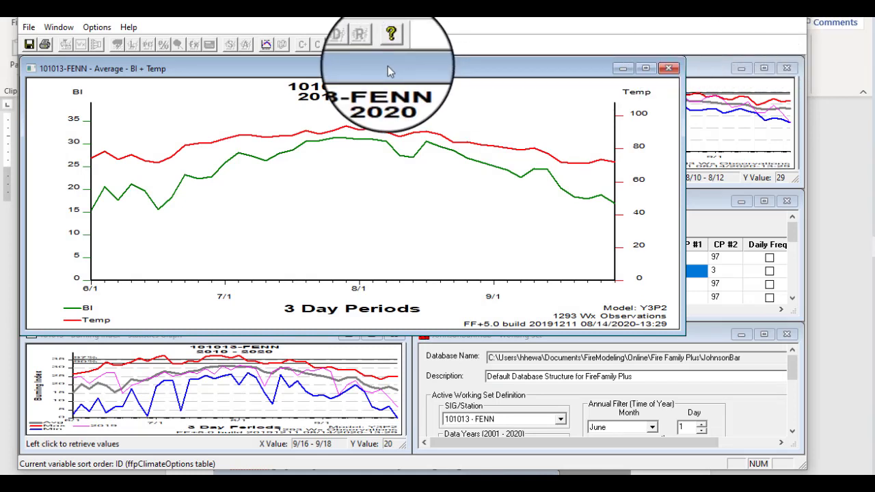
# Start another merge from the Burning Index graph, add RH as the third variable, and generate the Average graph.
pyautogui.click(332, 356)
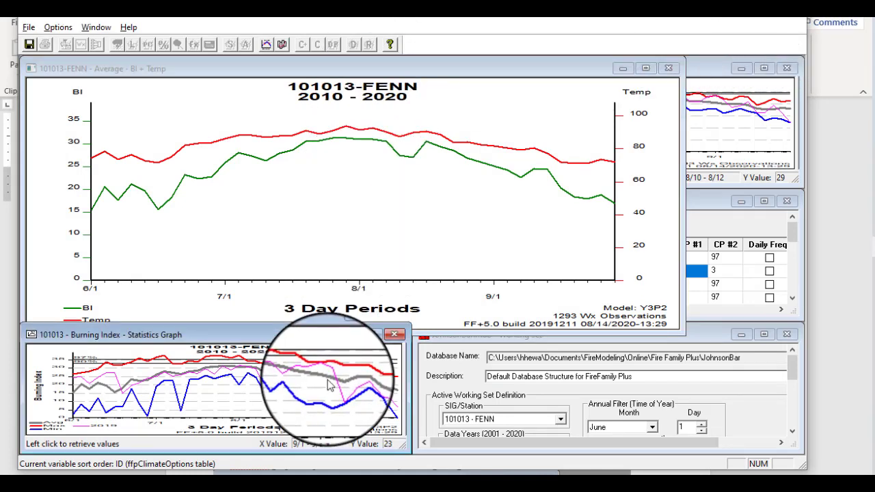
pyautogui.click(58, 28)
pyautogui.click(61, 91)
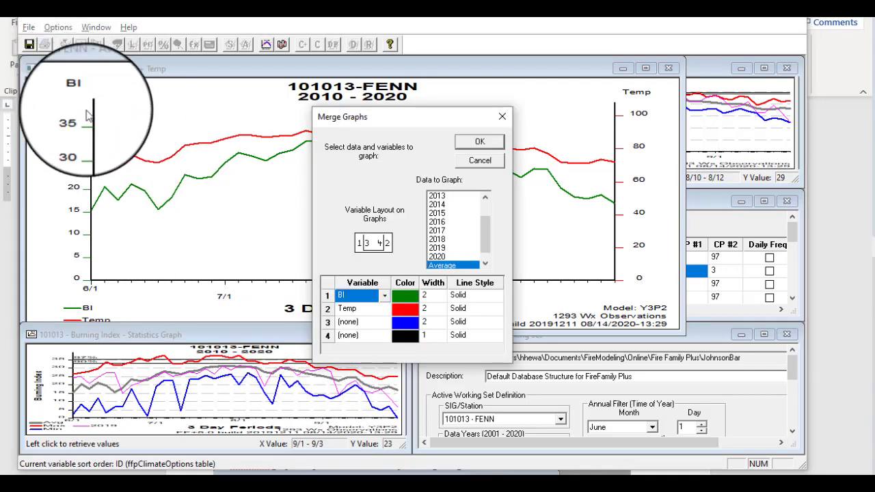
pyautogui.click(373, 322)
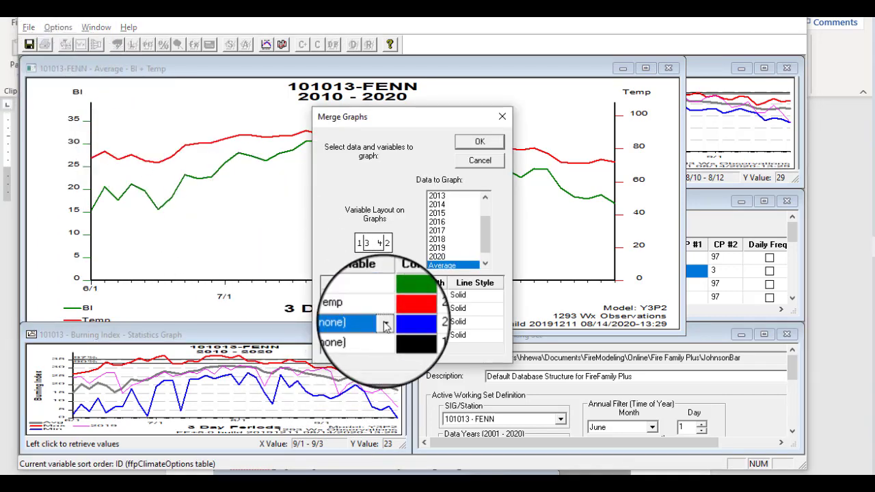
pyautogui.click(385, 327)
pyautogui.click(349, 329)
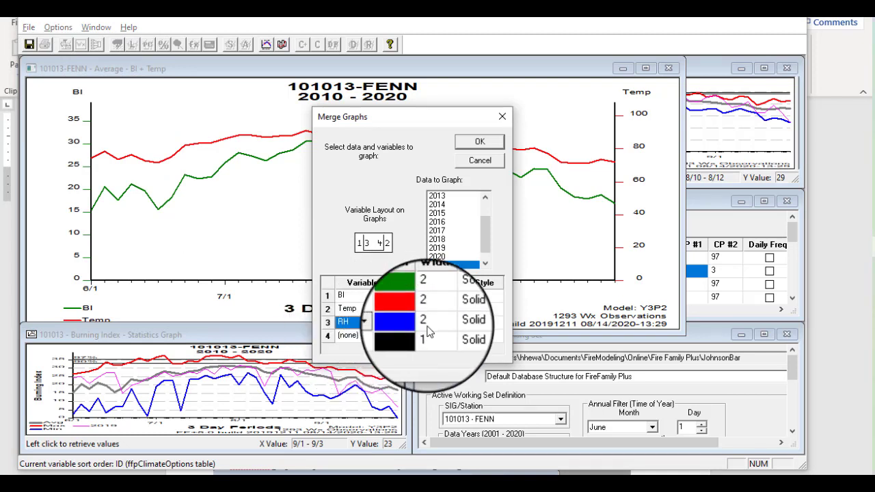
pyautogui.click(348, 335)
pyautogui.click(364, 335)
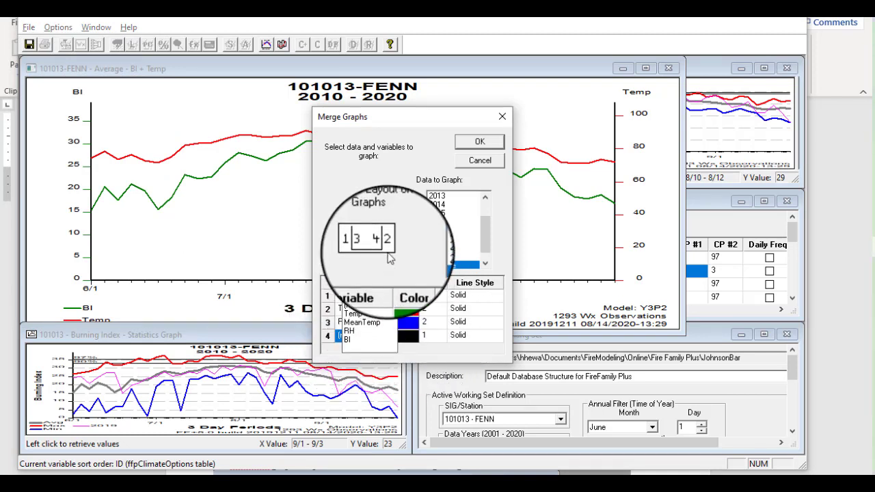
pyautogui.press('Return')
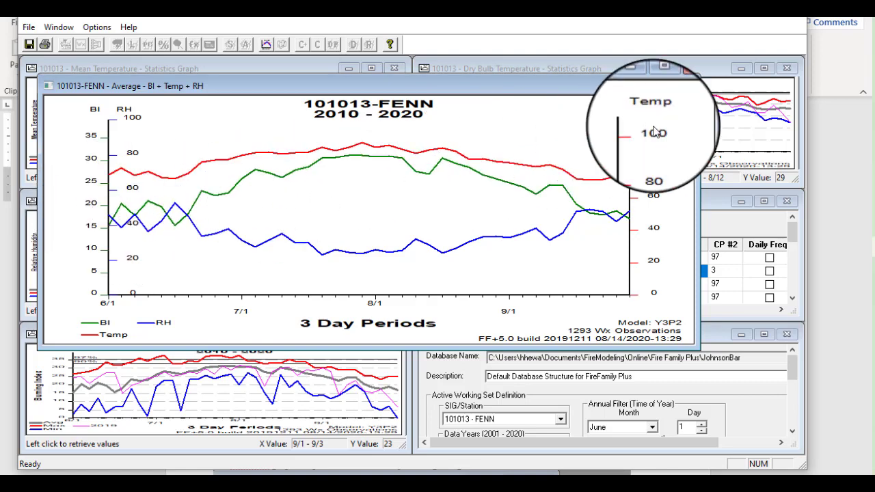
# Generate a merged graph of BI, Temp and RH for 2019 from the Burning Index graph, and close it after viewing.
pyautogui.click(57, 25)
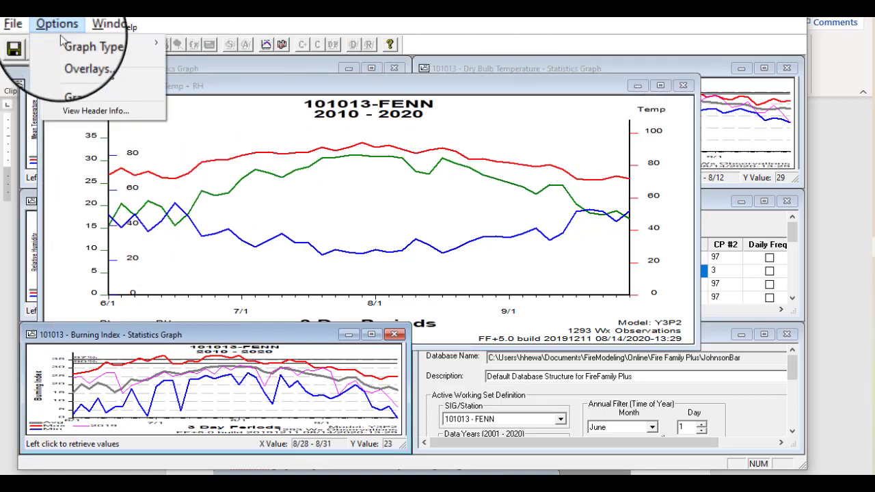
pyautogui.click(76, 95)
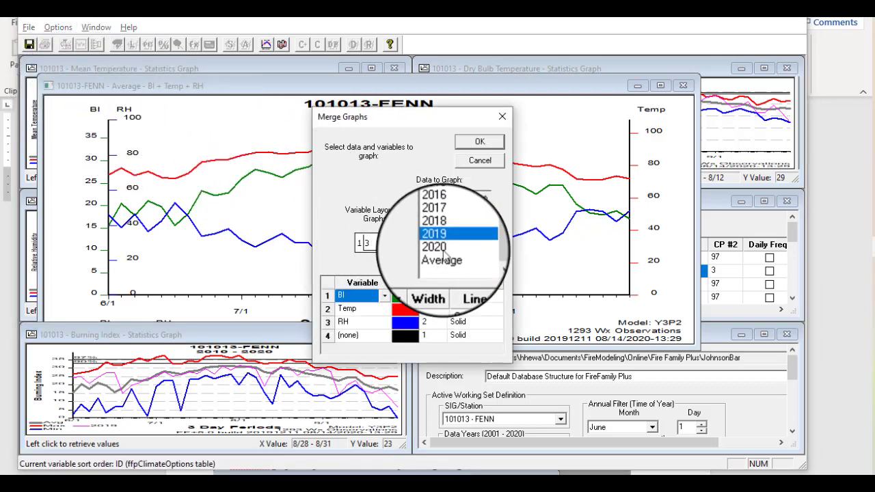
pyautogui.click(443, 247)
pyautogui.click(479, 141)
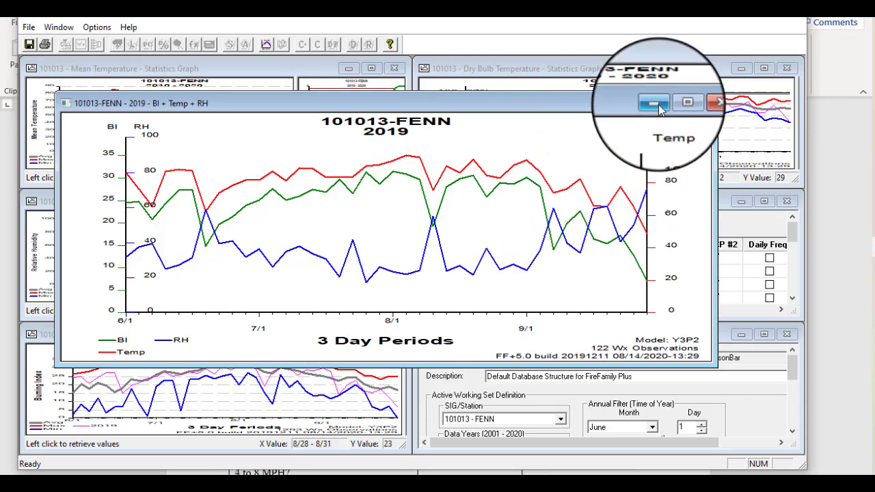
pyautogui.click(705, 103)
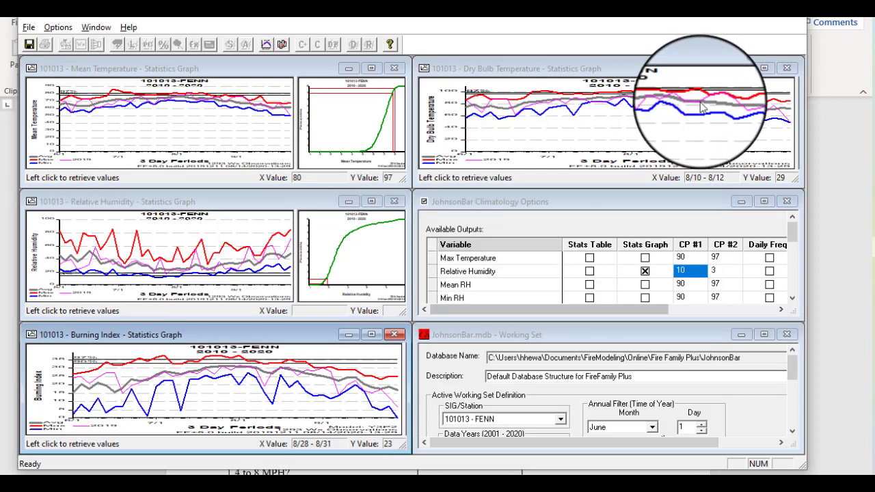
# Enlarge the Relative Humidity seasonal graph and open its display options for the Line At Average lines.
pyautogui.doubleClick(171, 202)
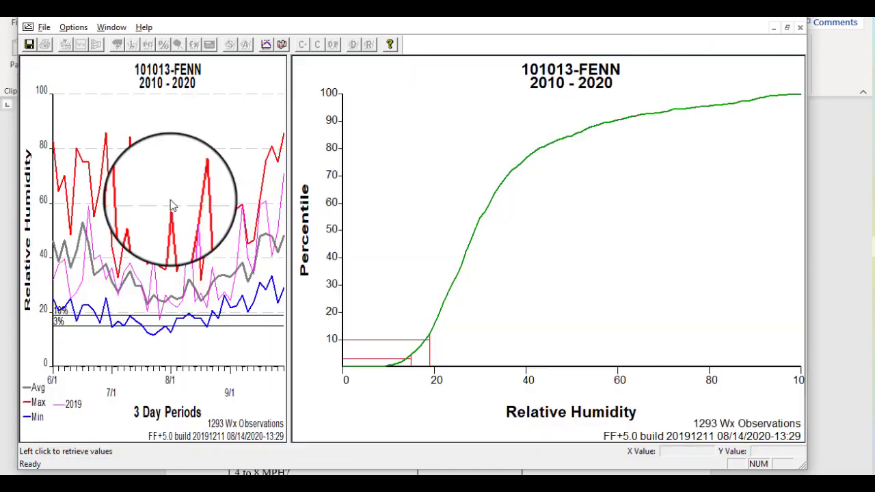
pyautogui.doubleClick(183, 303)
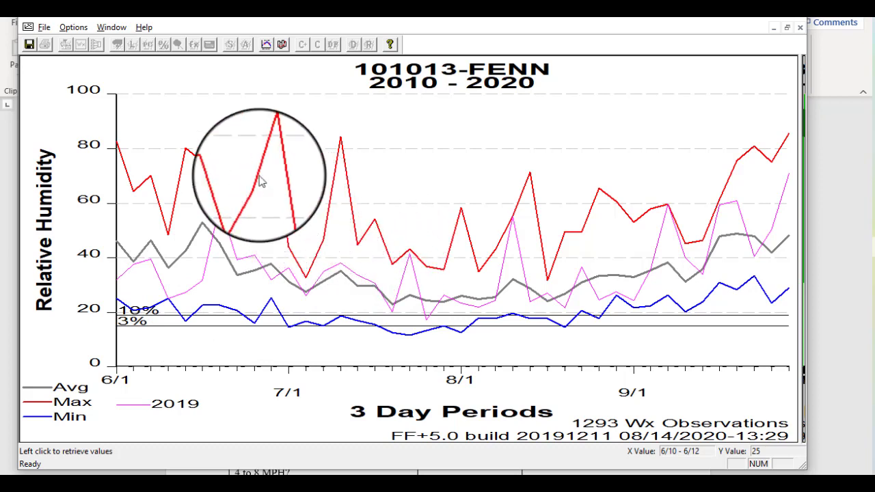
pyautogui.click(74, 27)
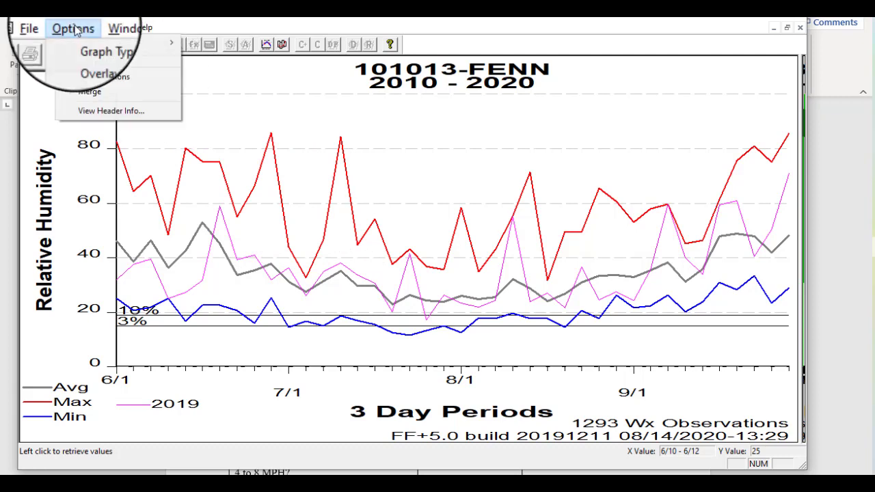
pyautogui.click(101, 77)
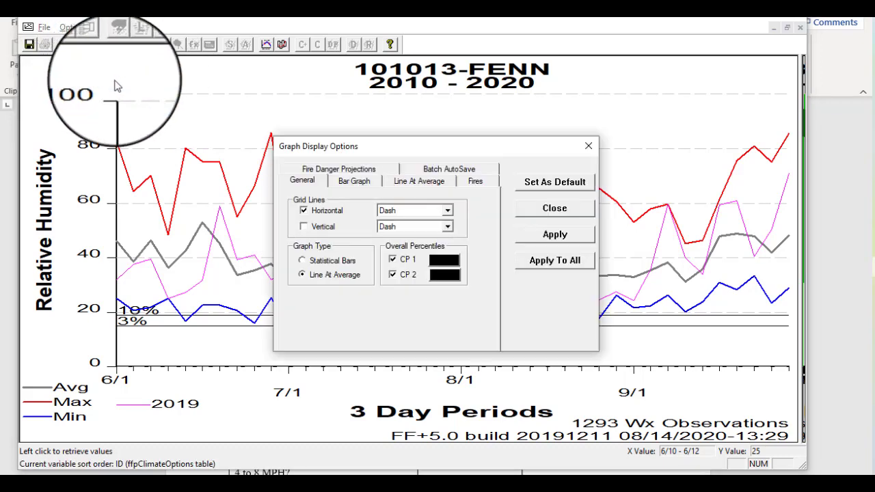
pyautogui.click(368, 185)
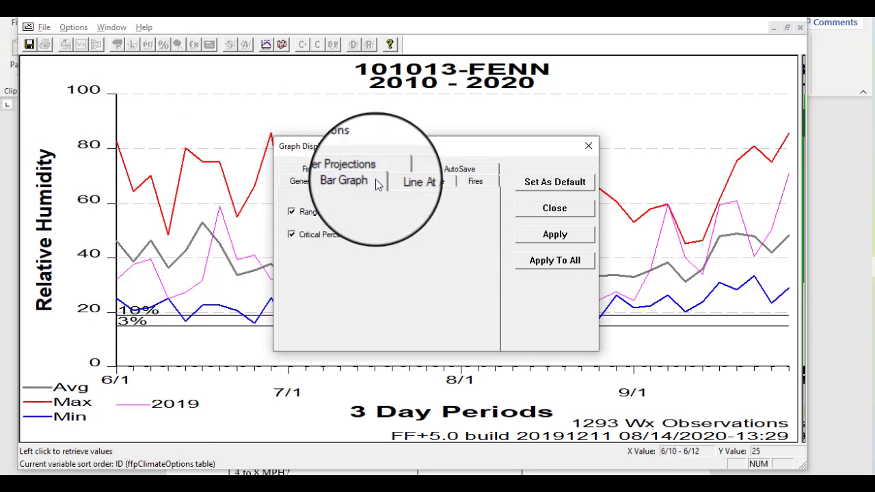
pyautogui.click(420, 187)
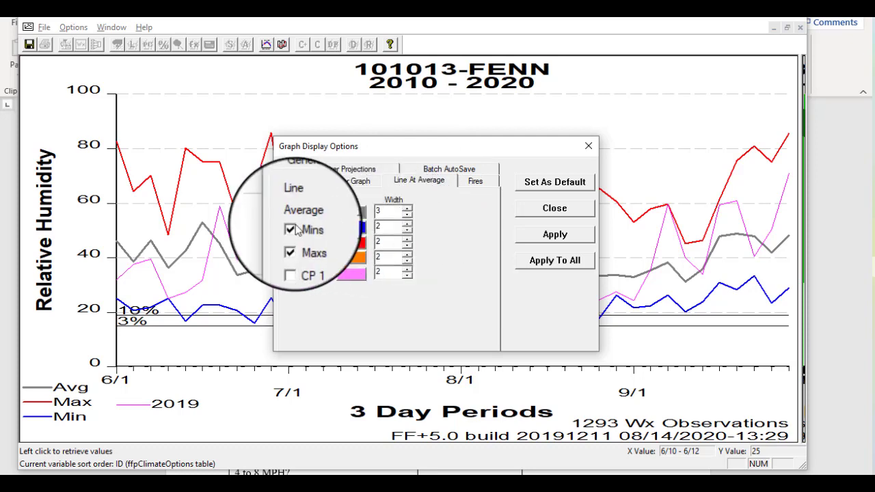
# Set the Mins line color to red and the Maxs line color to blue for the Relative Humidity graph.
pyautogui.click(356, 227)
pyautogui.click(375, 194)
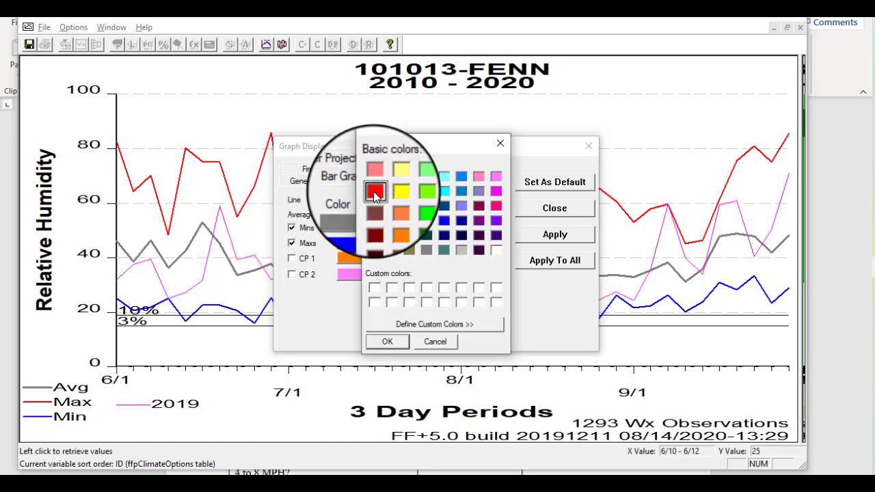
pyautogui.click(387, 341)
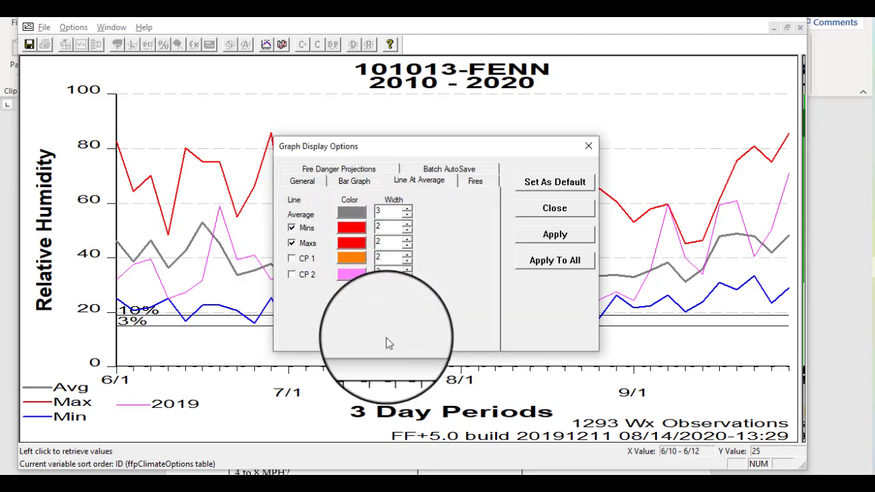
pyautogui.click(352, 244)
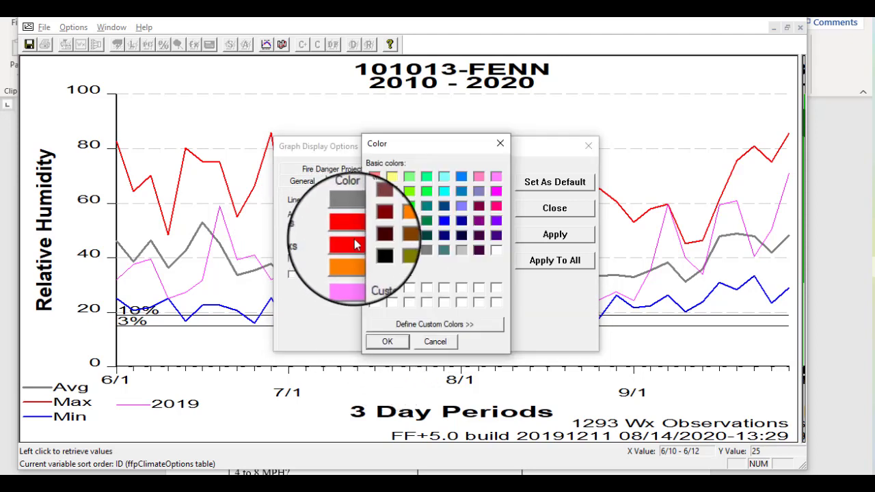
pyautogui.click(444, 224)
pyautogui.click(387, 342)
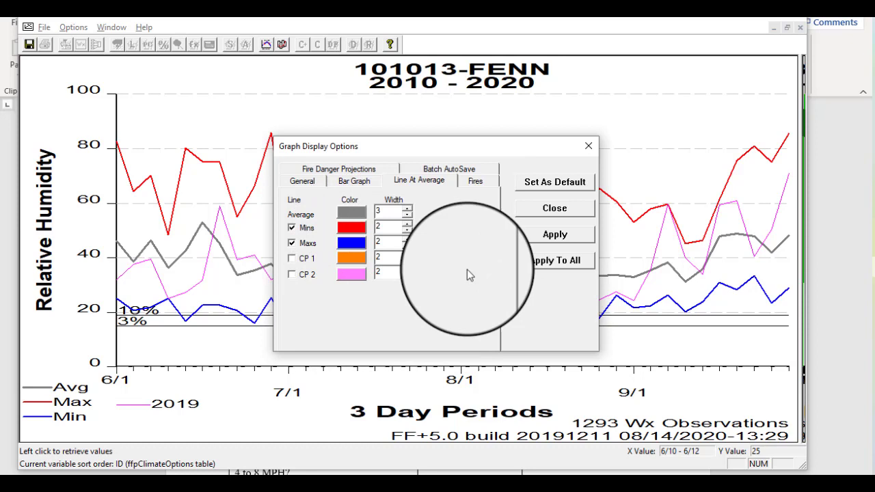
# Save the line colors as default, apply them to the Relative Humidity graph, and return it to the tiled layout.
pyautogui.click(567, 181)
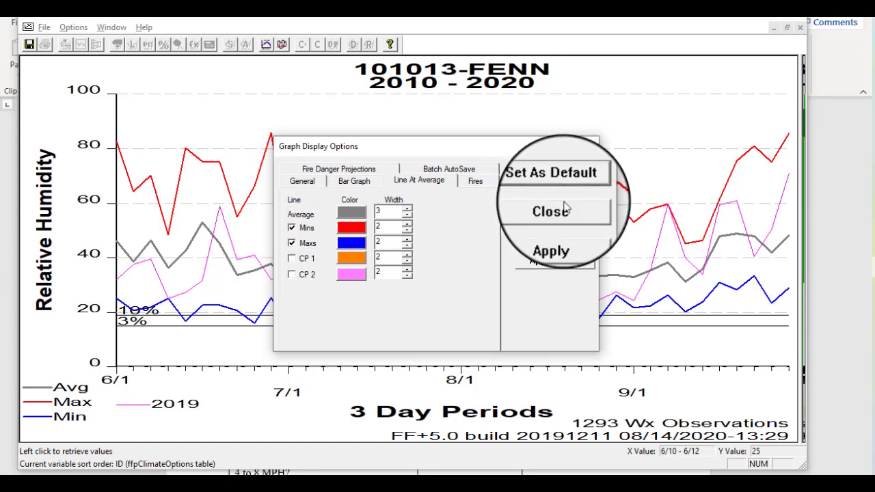
pyautogui.click(562, 242)
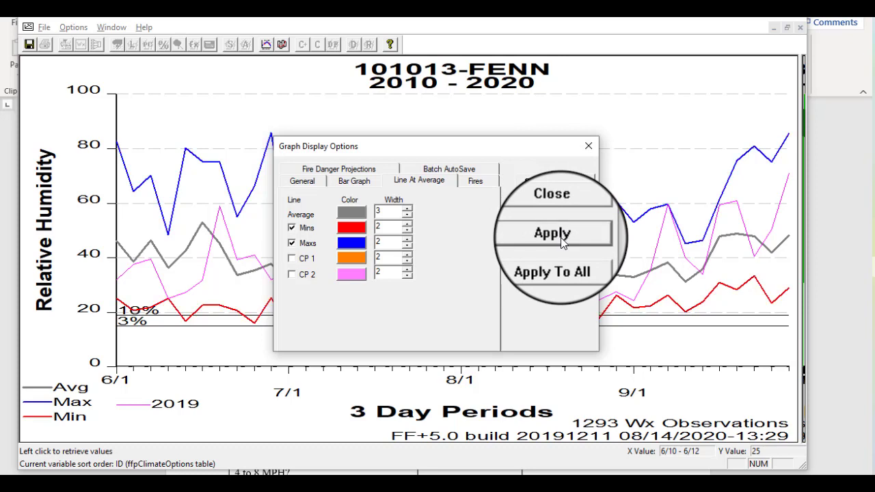
pyautogui.click(589, 147)
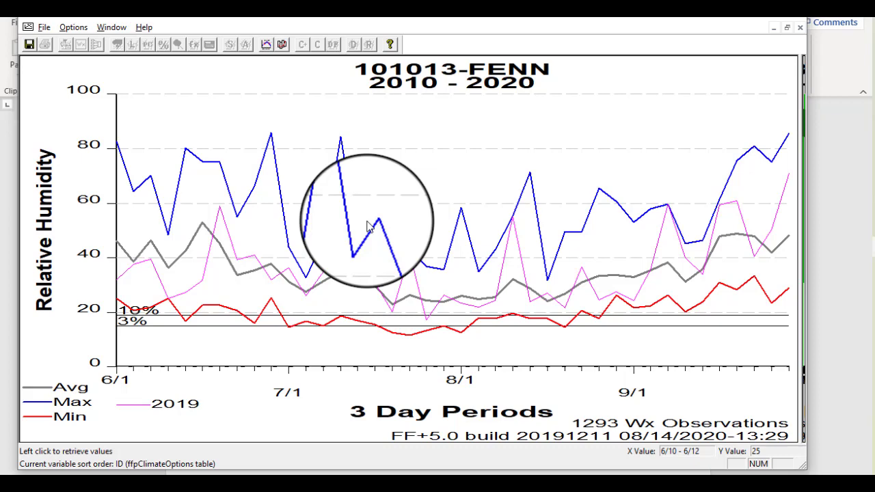
pyautogui.click(787, 28)
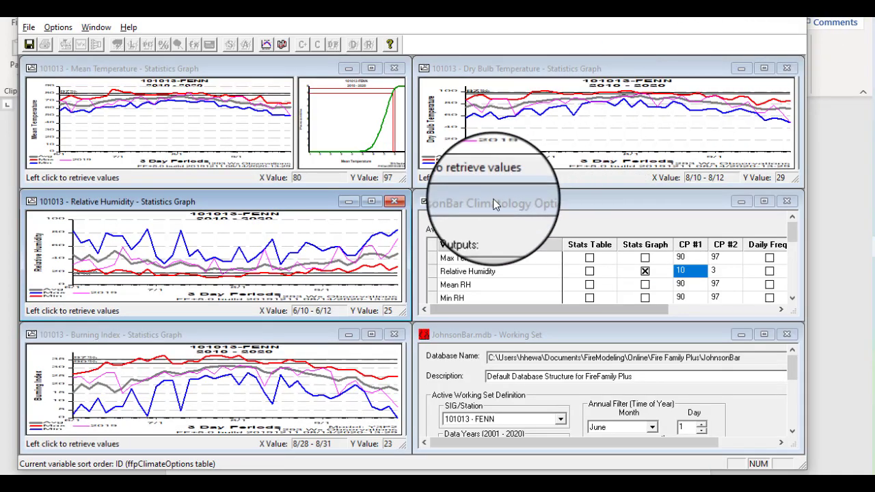
# Enlarge the Climatology Options window and deselect the Stats Graph outputs for Burning Index, Relative Humidity, Mean Temperature and Dry Bulb Temperature.
pyautogui.click(494, 202)
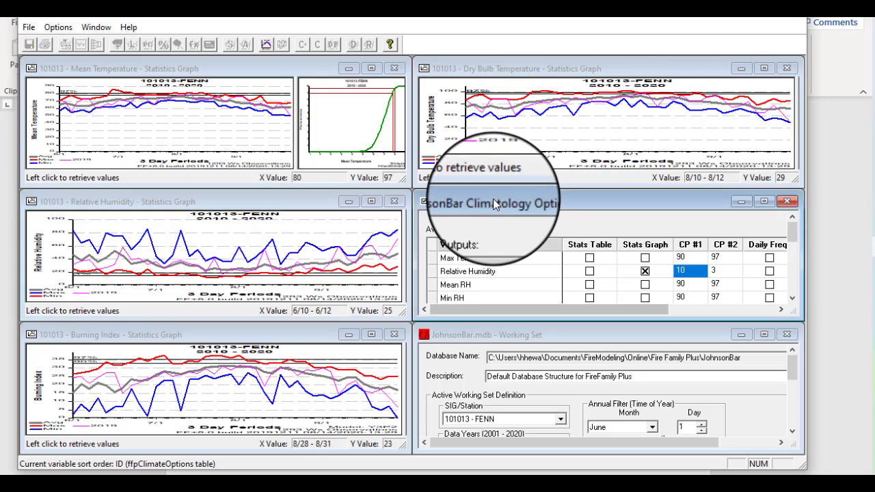
pyautogui.click(766, 205)
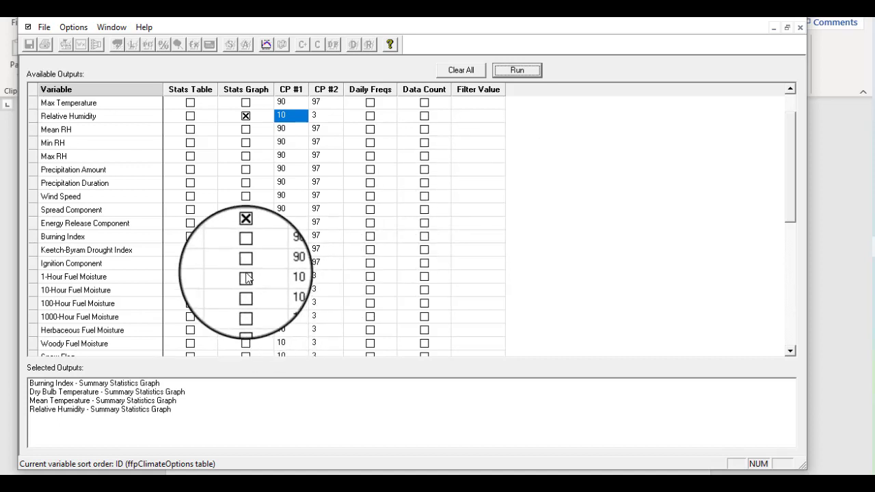
pyautogui.click(245, 236)
pyautogui.click(245, 116)
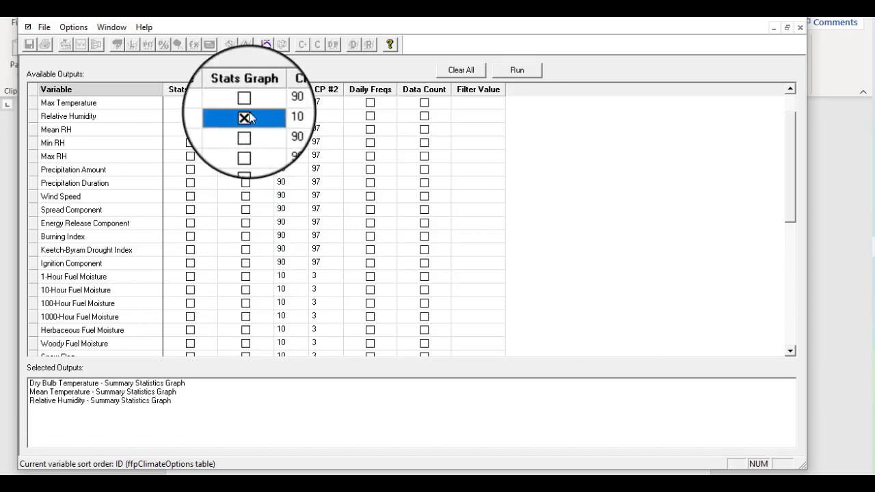
pyautogui.scroll(1, 250, 121)
pyautogui.click(245, 156)
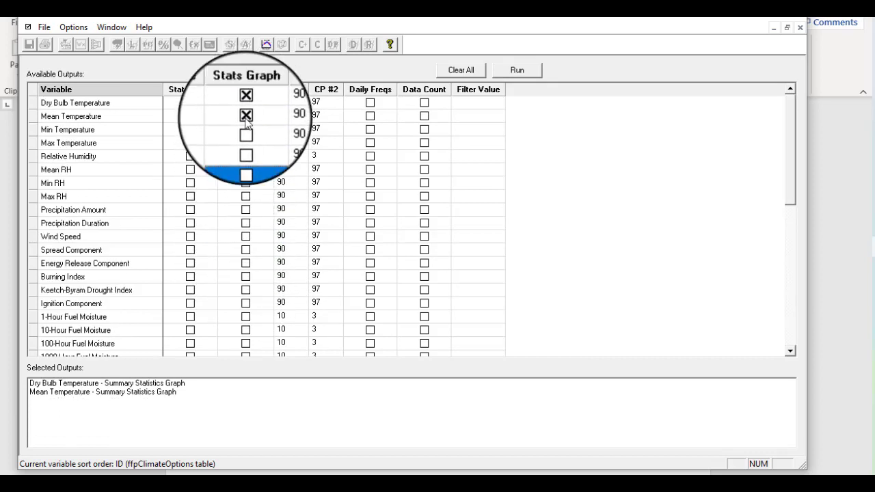
pyautogui.click(245, 116)
pyautogui.click(246, 103)
# Generate statistics graphs for 1-Hour, 10-Hour, 100-Hour, 1000-Hour, Herbaceous and Woody Fuel Moisture.
pyautogui.scroll(-2, 245, 110)
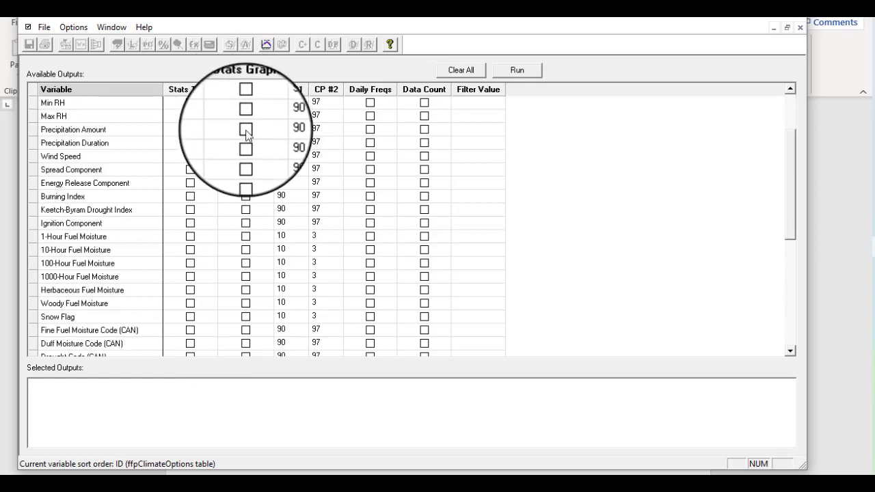
pyautogui.click(246, 237)
pyautogui.click(245, 250)
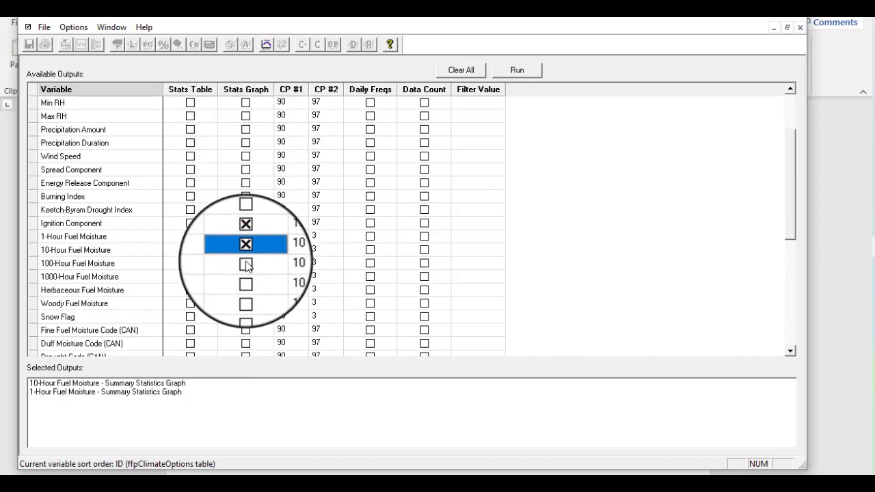
pyautogui.click(246, 263)
pyautogui.click(245, 276)
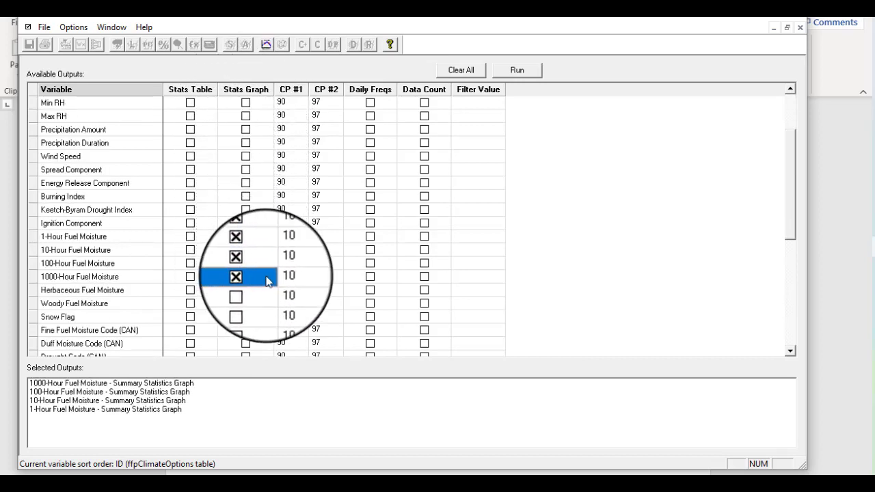
pyautogui.click(246, 290)
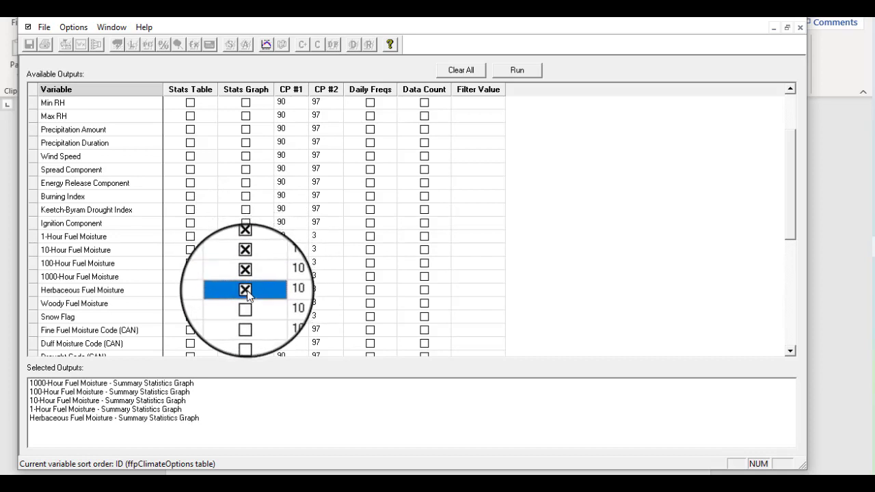
pyautogui.click(246, 304)
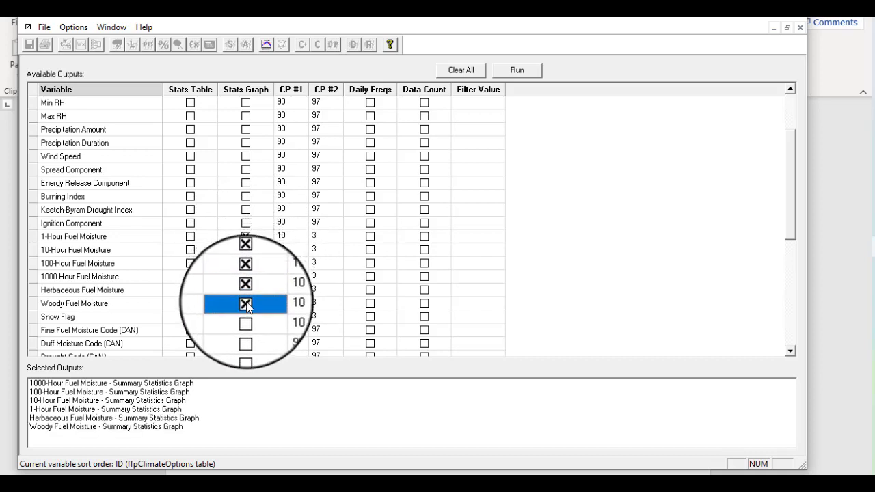
pyautogui.click(518, 71)
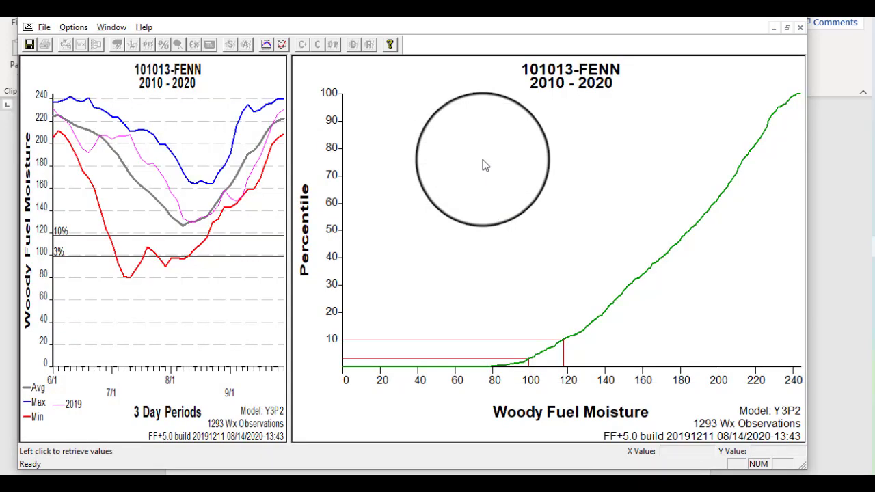
# Tile all open graph and settings windows horizontally.
pyautogui.click(73, 27)
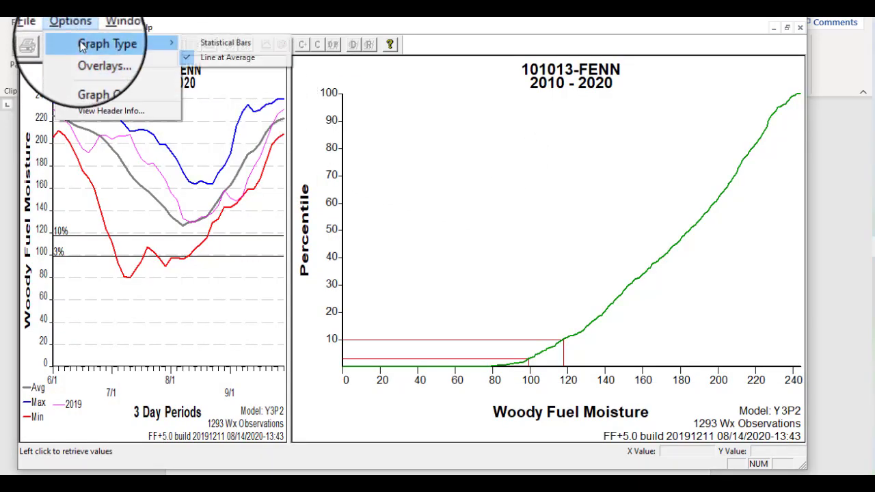
pyautogui.moveTo(120, 21)
pyautogui.click(133, 56)
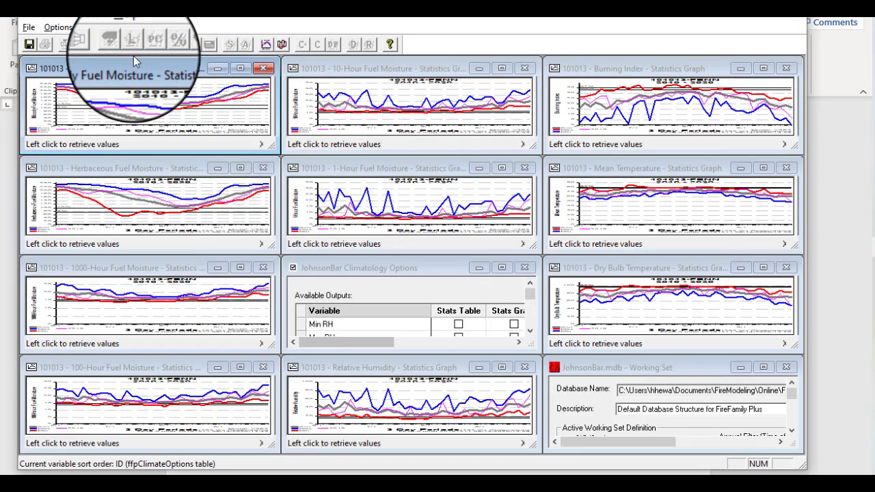
# Tile only the six fuel moisture graphs horizontally, with the other graphs closed and the Climatology Options and Working Set windows minimized.
pyautogui.click(787, 168)
pyautogui.click(785, 68)
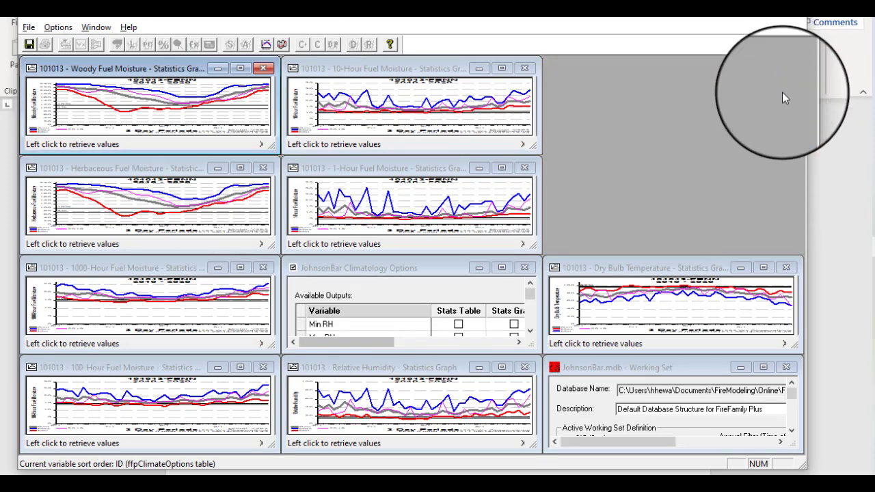
pyautogui.click(787, 267)
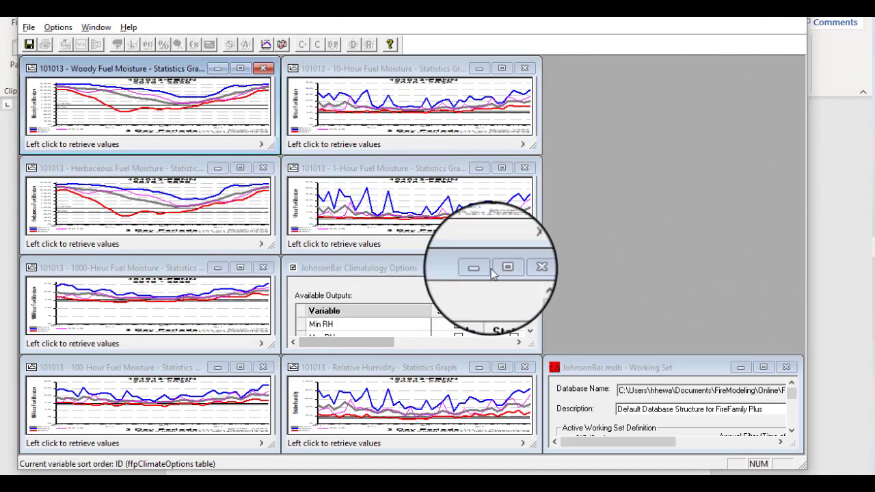
pyautogui.click(524, 267)
pyautogui.click(741, 367)
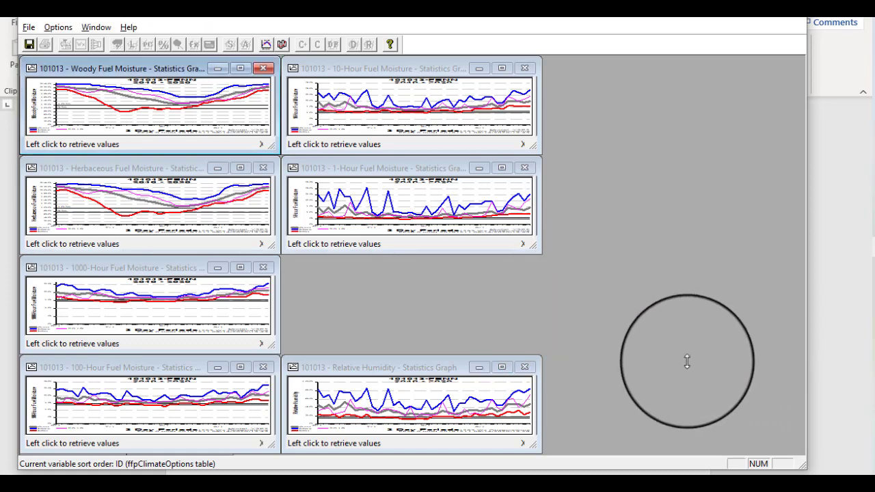
pyautogui.click(526, 367)
pyautogui.click(519, 368)
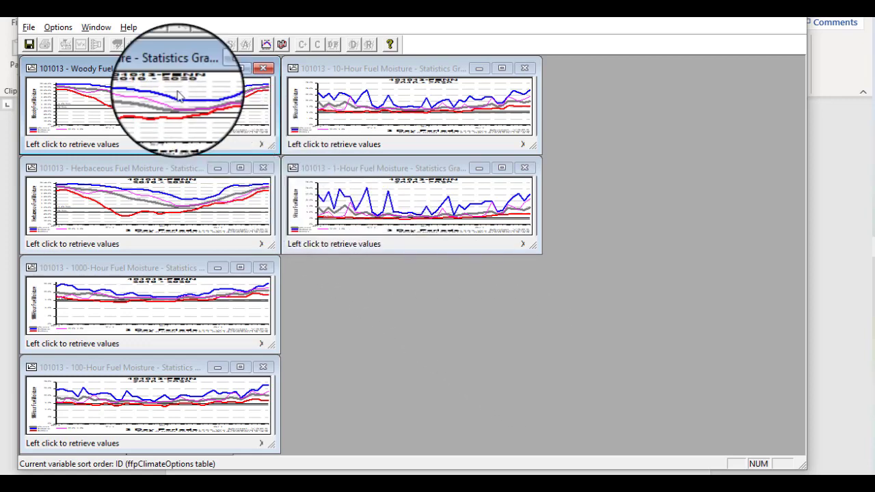
pyautogui.click(97, 29)
pyautogui.click(115, 59)
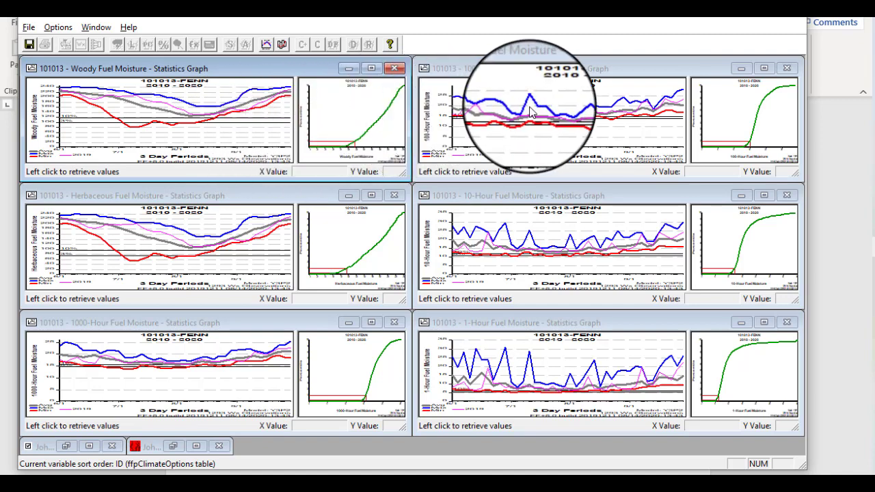
# Start a merge from the Woody Fuel Moisture graph with FM1, FM10, FM100 and FM1000 as the four variables.
pyautogui.click(58, 26)
pyautogui.click(78, 98)
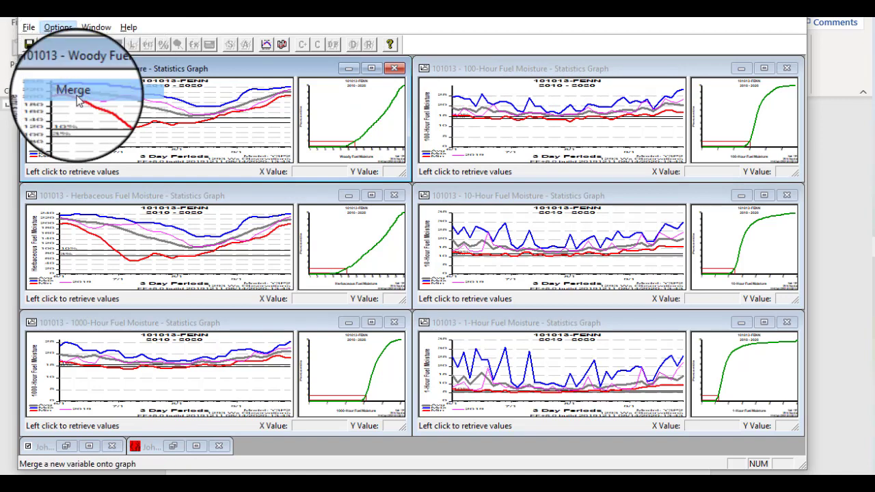
pyautogui.click(384, 295)
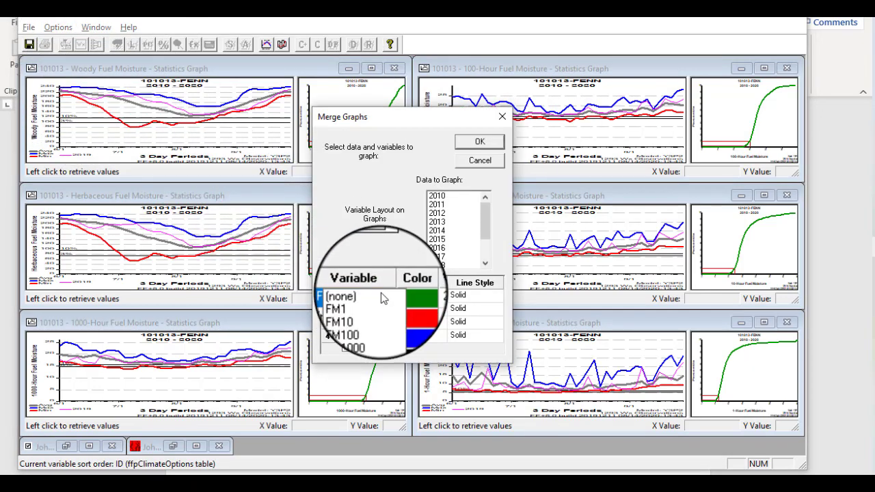
pyautogui.click(369, 307)
pyautogui.click(383, 308)
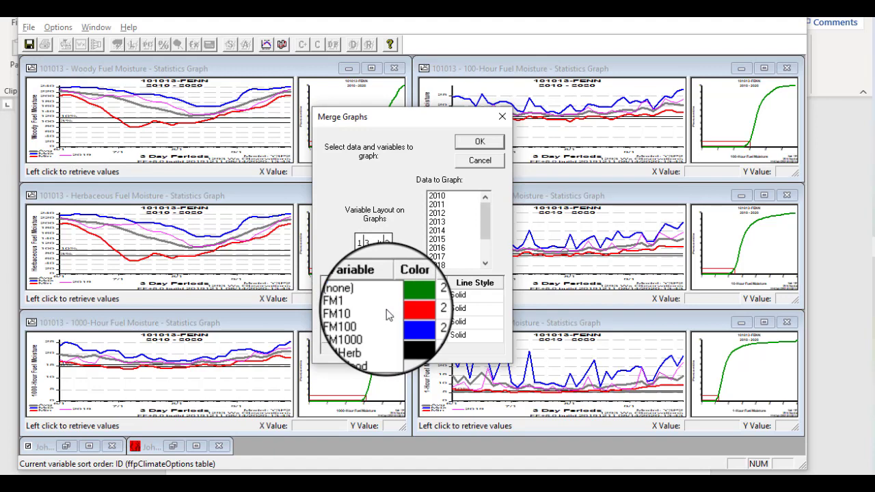
pyautogui.click(356, 316)
pyautogui.click(383, 322)
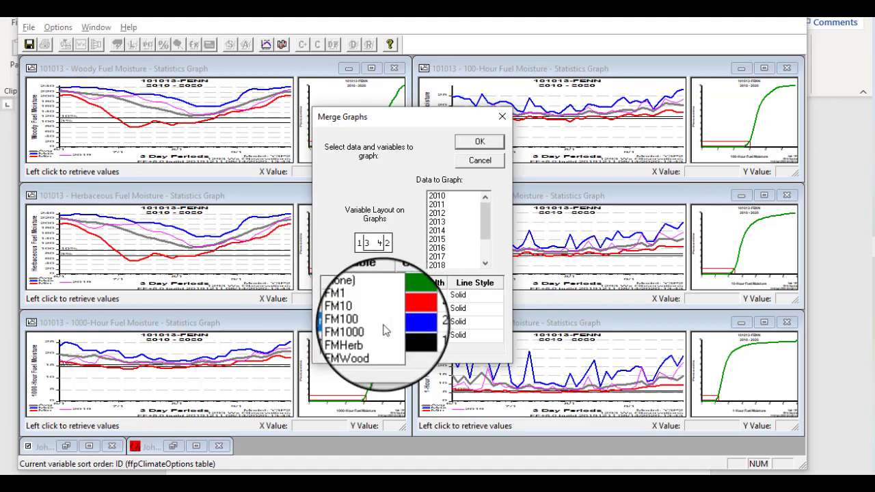
pyautogui.click(374, 332)
pyautogui.click(369, 335)
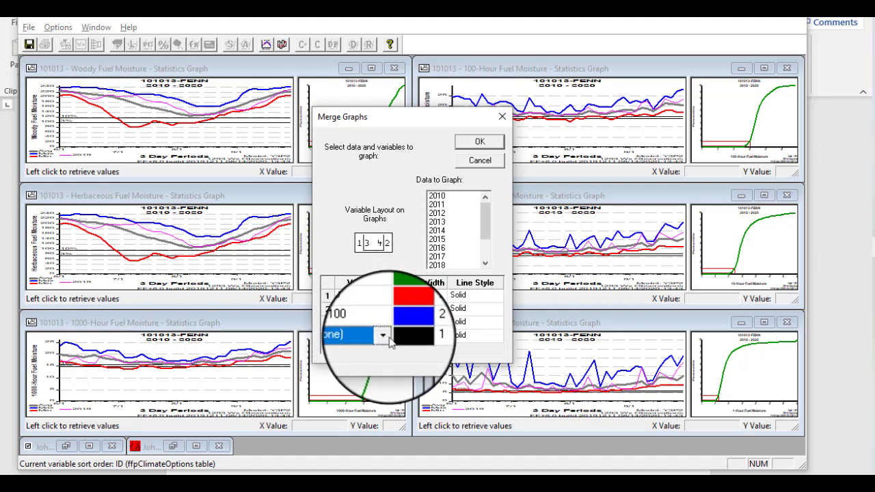
pyautogui.click(384, 335)
pyautogui.click(375, 332)
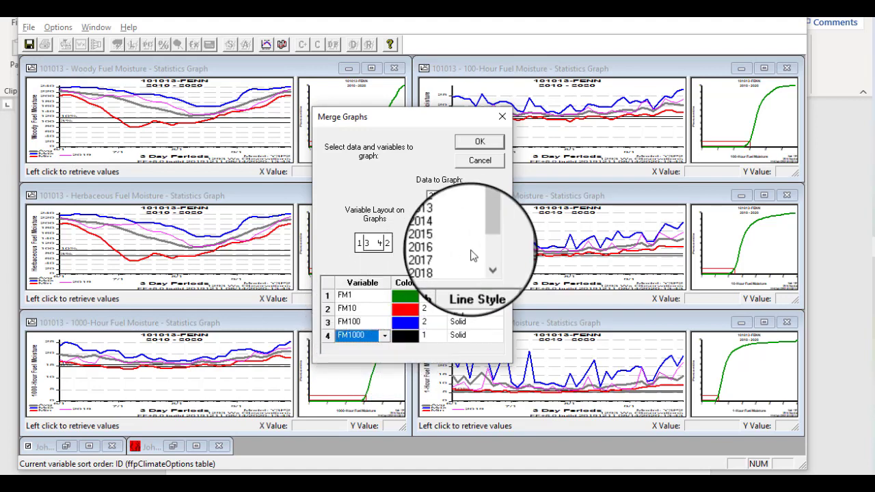
# Choose Average as the data, set the FM1000 line width to 2, and generate the merged fuel moisture graph.
pyautogui.scroll(-2, 459, 260)
pyautogui.click(464, 264)
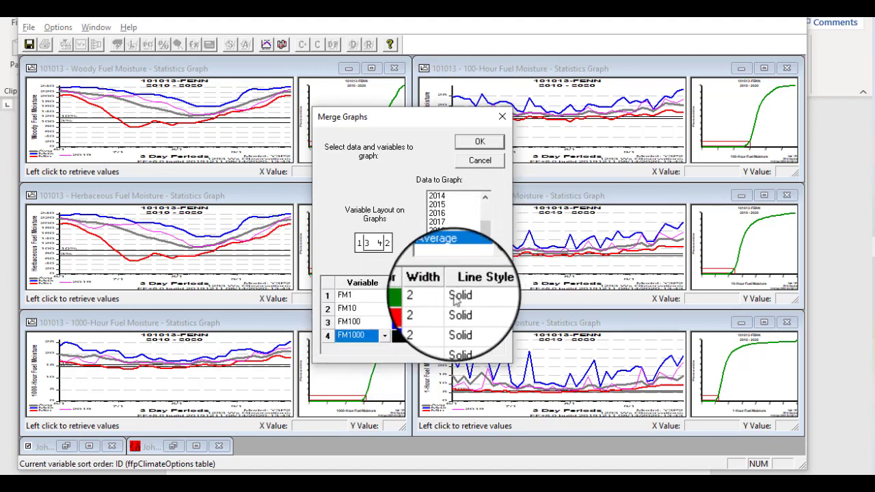
pyautogui.click(443, 328)
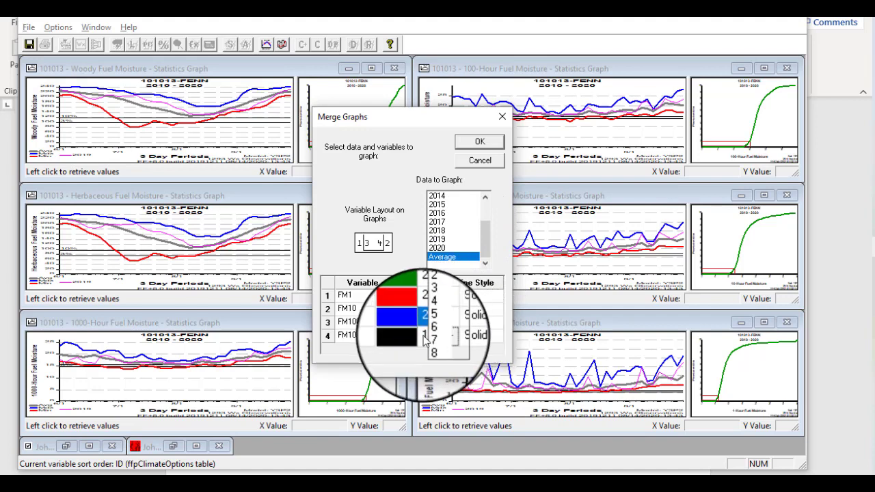
pyautogui.click(440, 337)
pyautogui.click(443, 336)
pyautogui.click(433, 305)
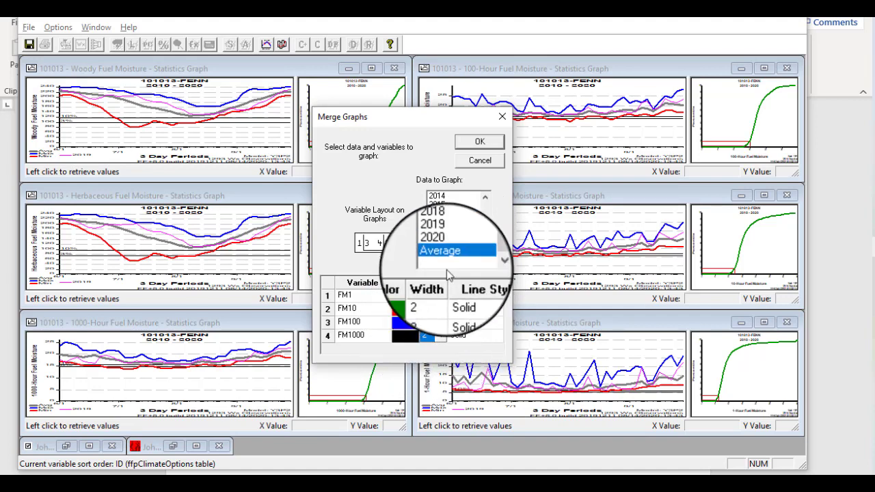
pyautogui.click(494, 148)
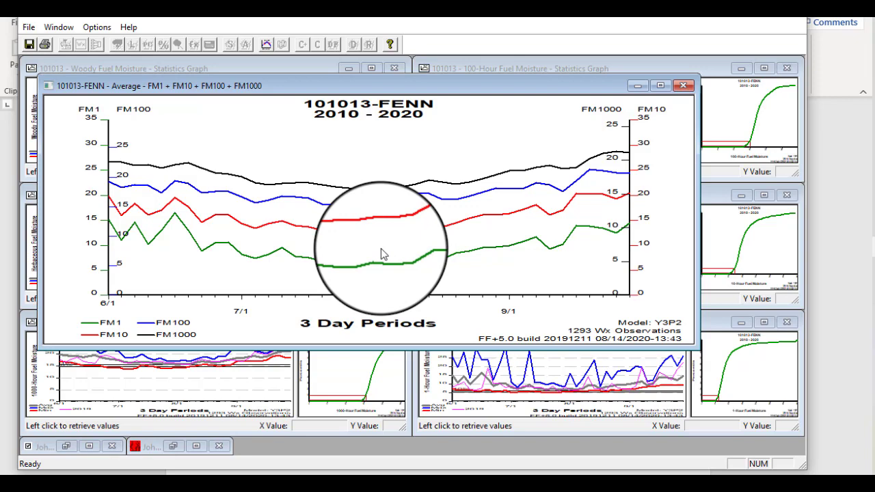
pyautogui.hotkey('ctrl', 'Tab')
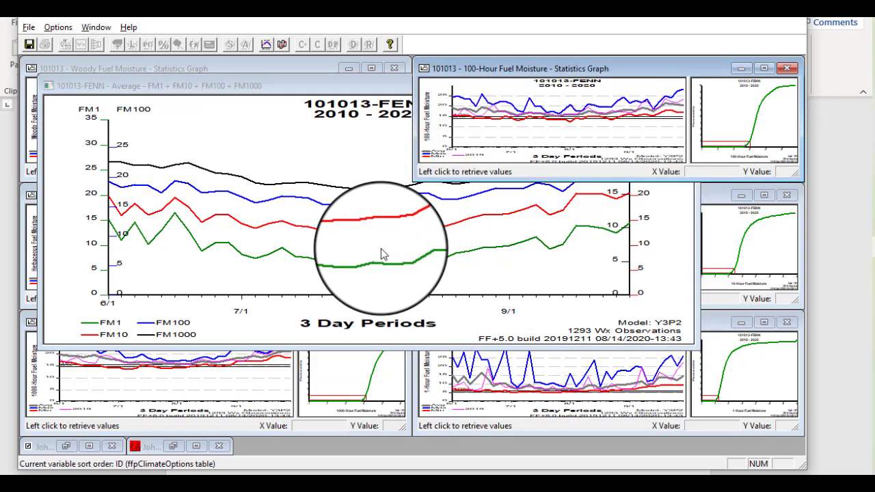
pyautogui.click(56, 29)
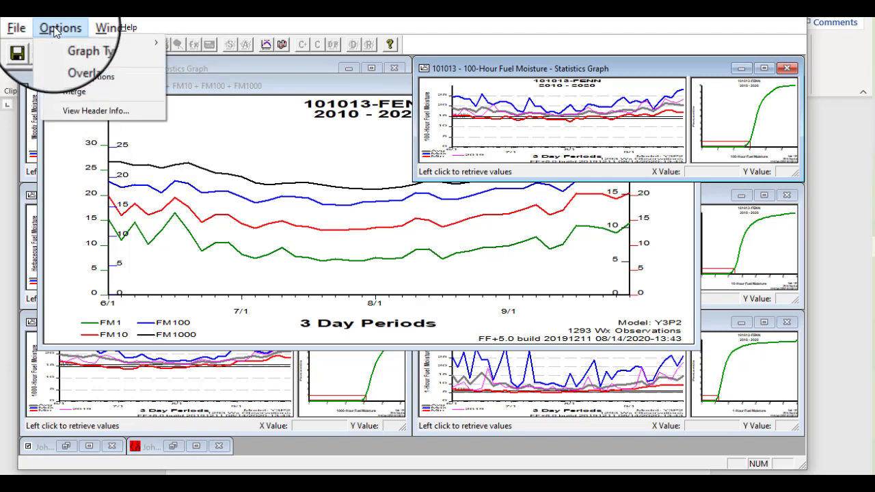
pyautogui.moveTo(101, 32)
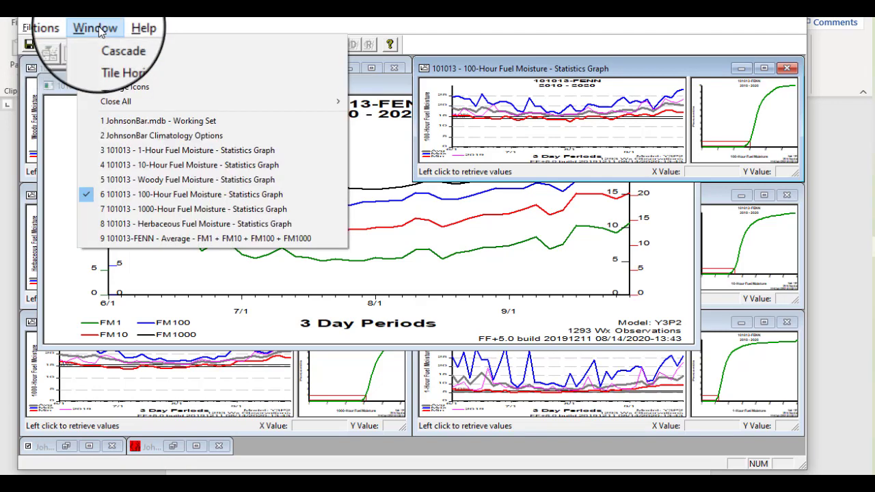
pyautogui.moveTo(29, 33)
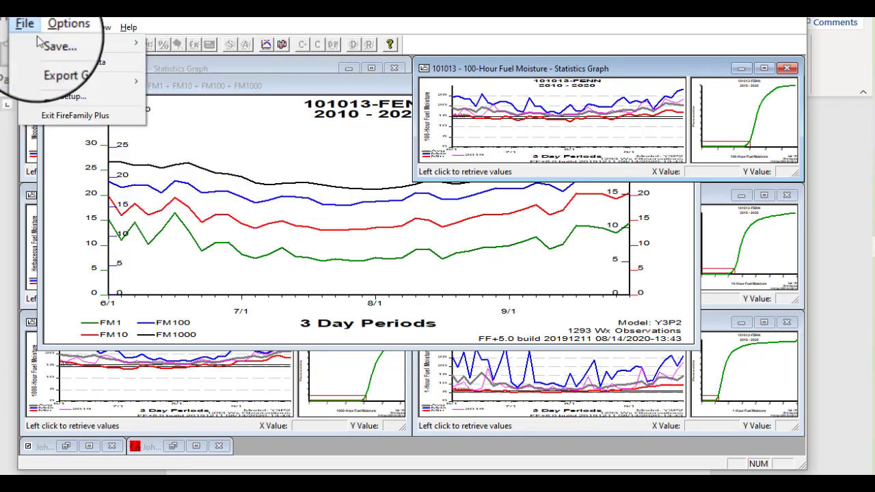
# Review the FM100 statistics listing's mean, minimum, maximum and 2019 values by period, and close the listing and the merged graph.
pyautogui.click(75, 63)
pyautogui.scroll(-8, 260, 287)
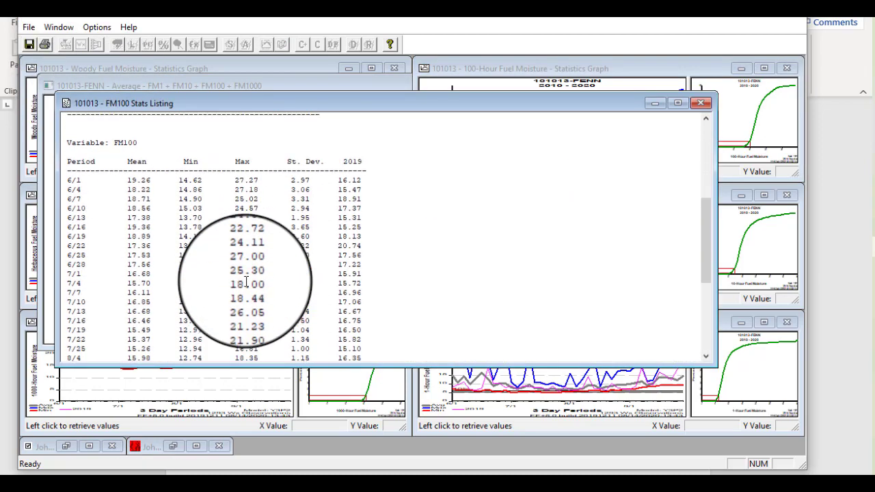
pyautogui.scroll(-7, 247, 282)
pyautogui.scroll(8, 246, 282)
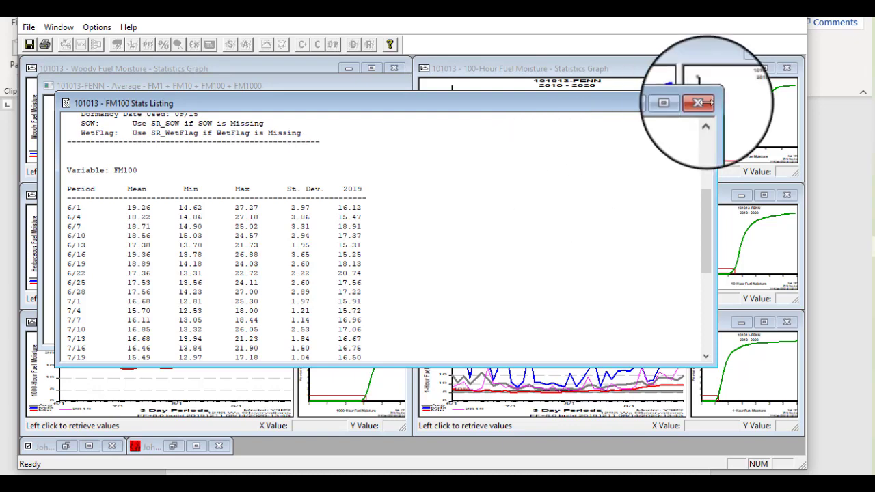
pyautogui.click(698, 103)
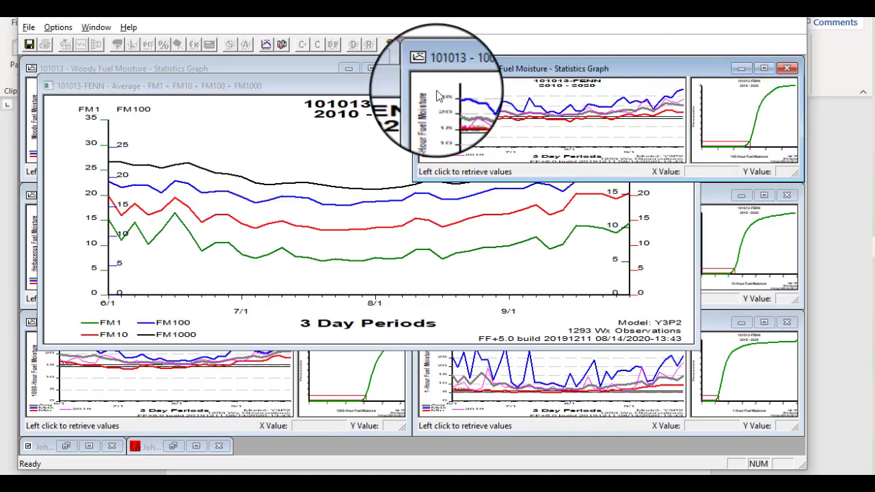
pyautogui.click(314, 87)
pyautogui.click(683, 85)
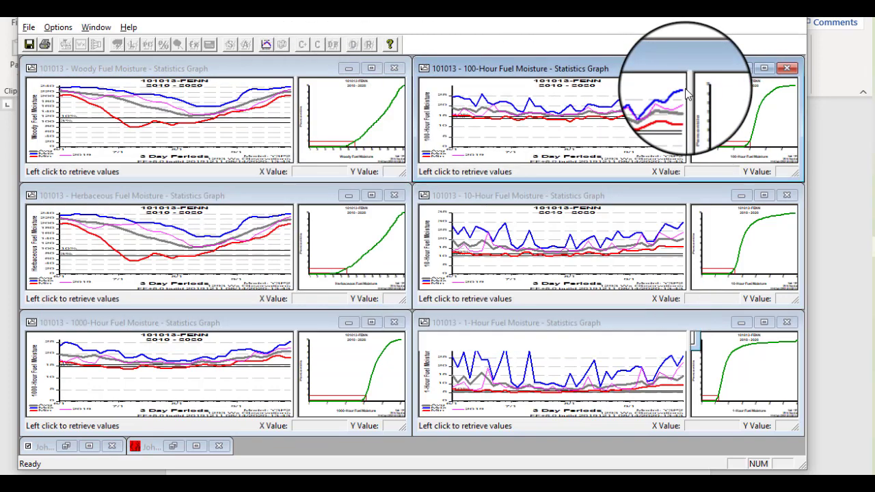
# Start a merge from the 100-Hour Fuel Moisture graph with FMHerb and FMWood as the first two variables and (none) for the third and fourth.
pyautogui.click(74, 29)
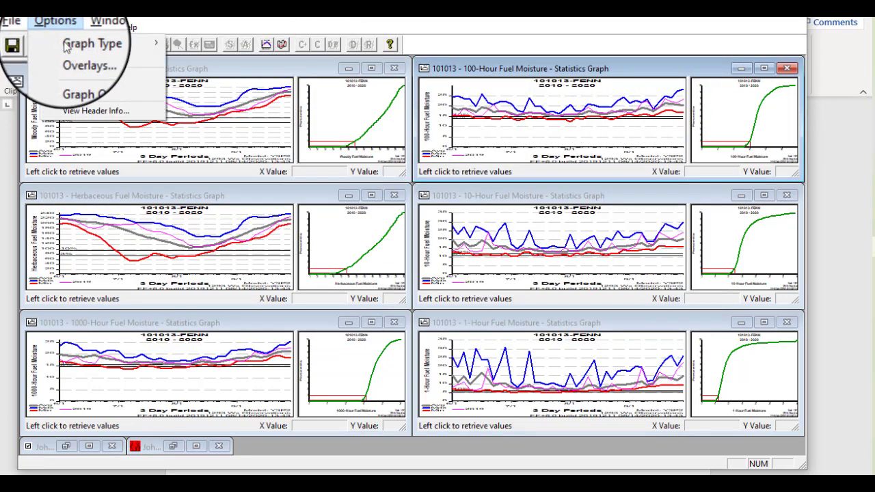
pyautogui.click(75, 93)
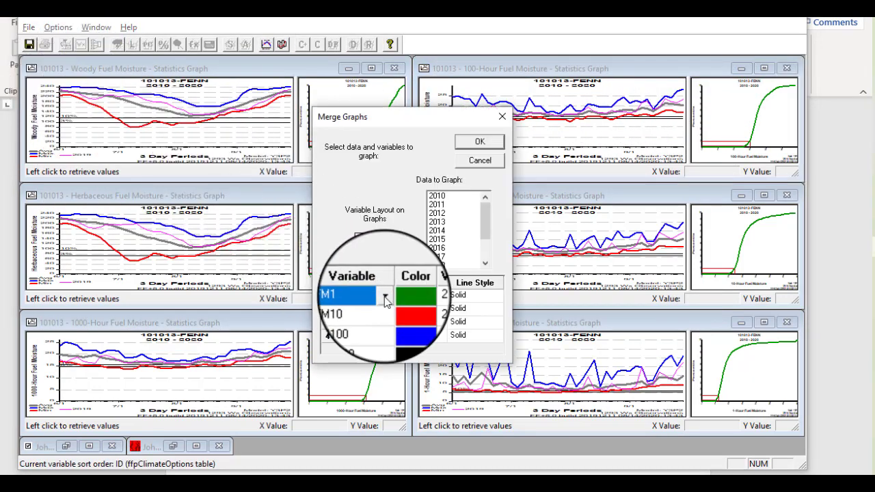
pyautogui.click(385, 299)
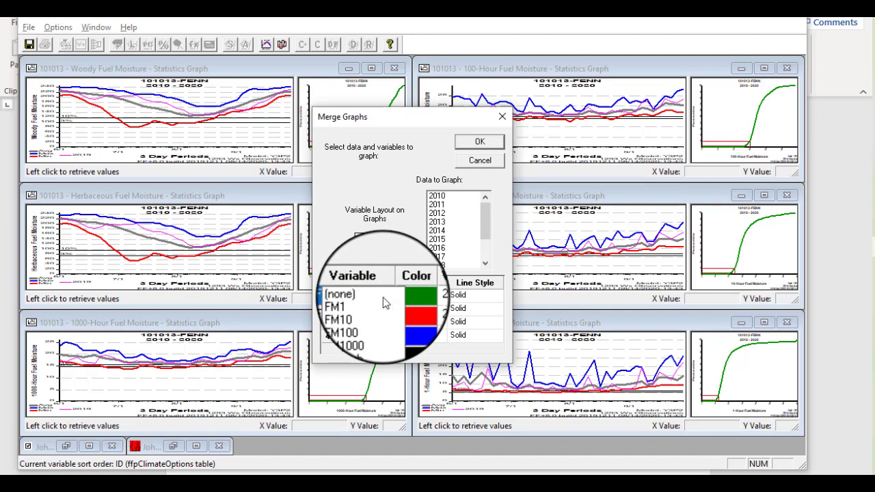
pyautogui.click(376, 338)
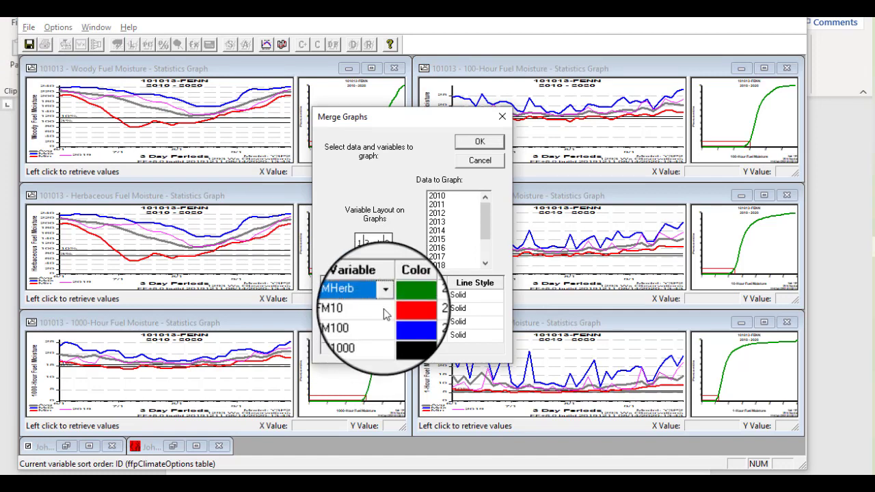
pyautogui.click(385, 312)
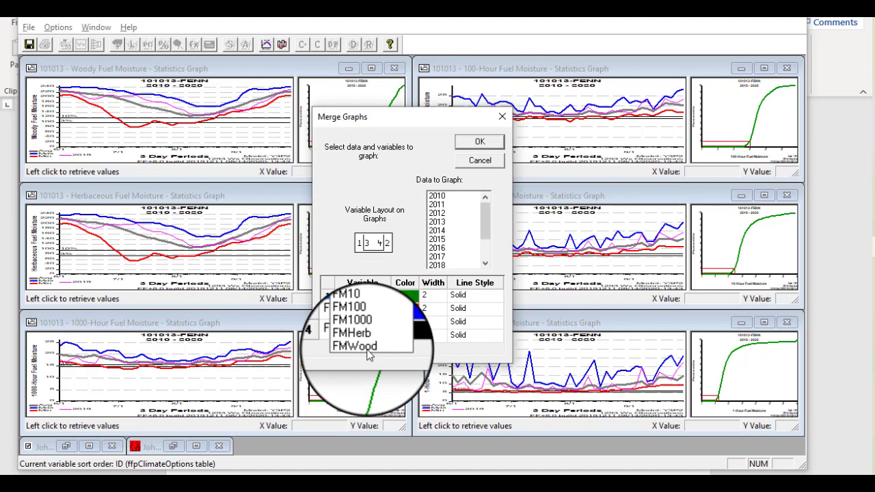
pyautogui.click(370, 350)
pyautogui.click(385, 326)
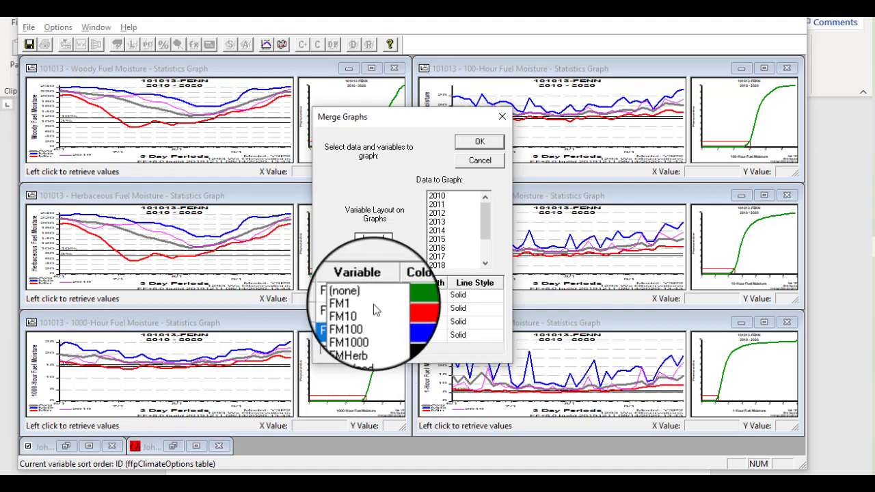
pyautogui.click(357, 297)
pyautogui.click(372, 338)
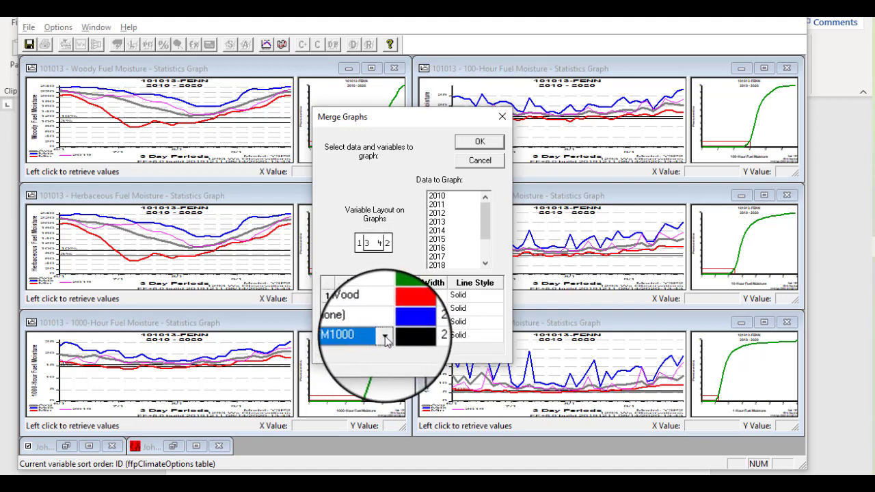
pyautogui.click(386, 337)
pyautogui.click(357, 301)
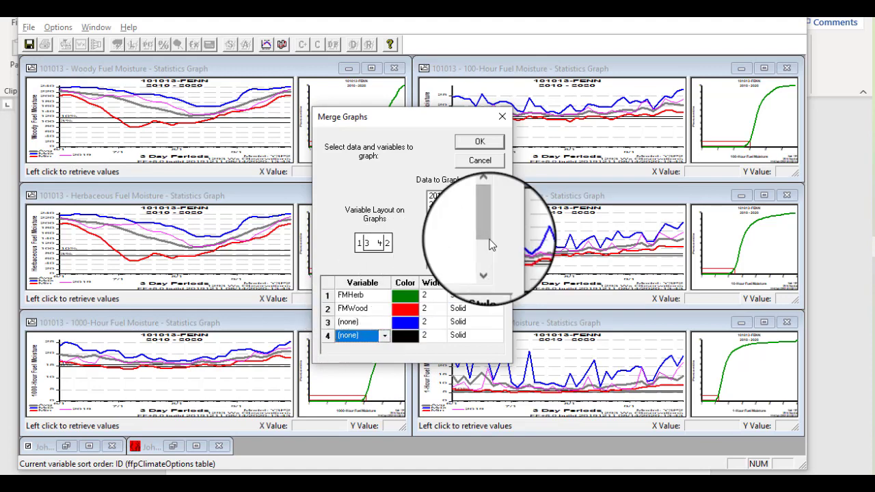
# Choose Average as the data to graph and generate the merged FMHerb and FMWood graph.
pyautogui.moveTo(490, 240); pyautogui.dragTo(489, 262)
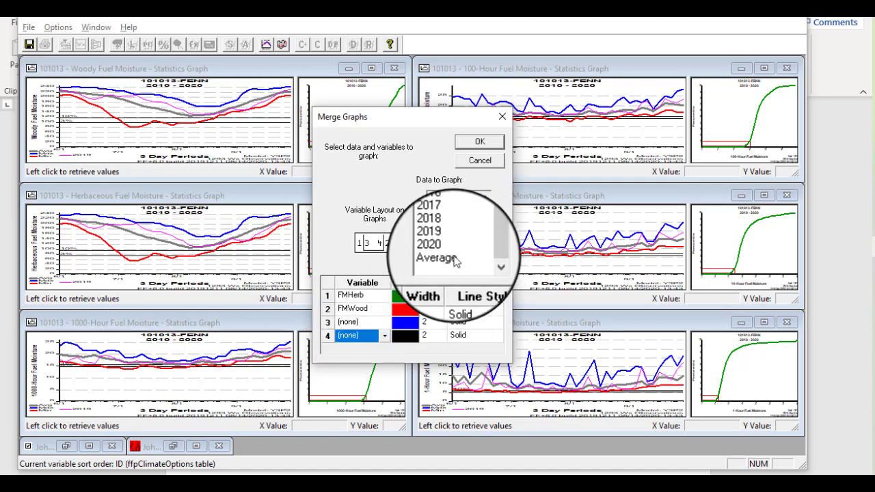
pyautogui.click(452, 258)
pyautogui.click(479, 142)
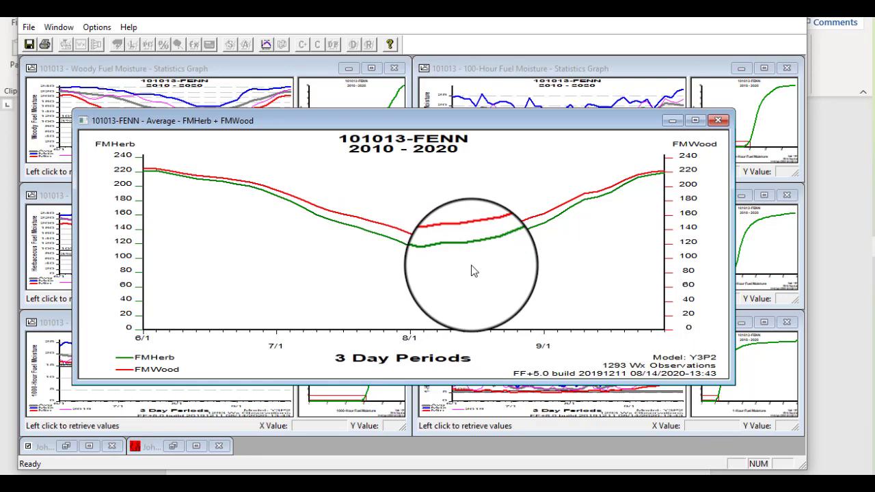
# Close the merged FMHerb and FMWood graph along with all other open reports and graphs.
pyautogui.click(724, 121)
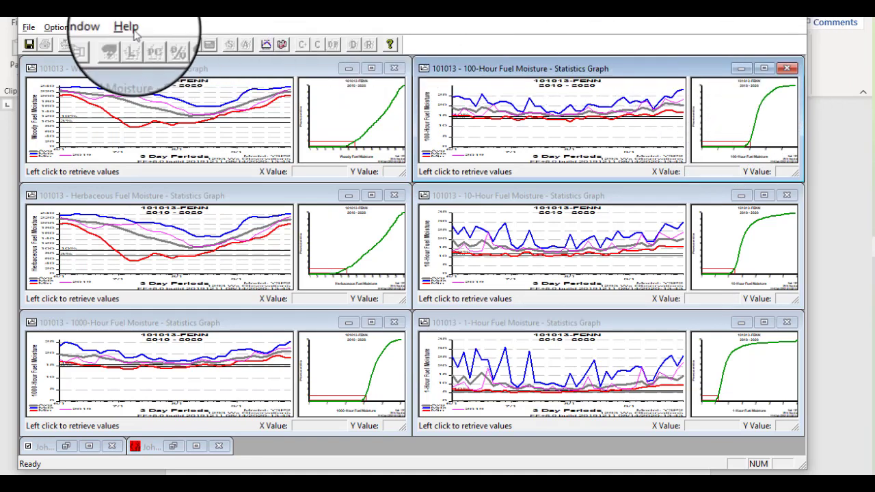
pyautogui.click(96, 28)
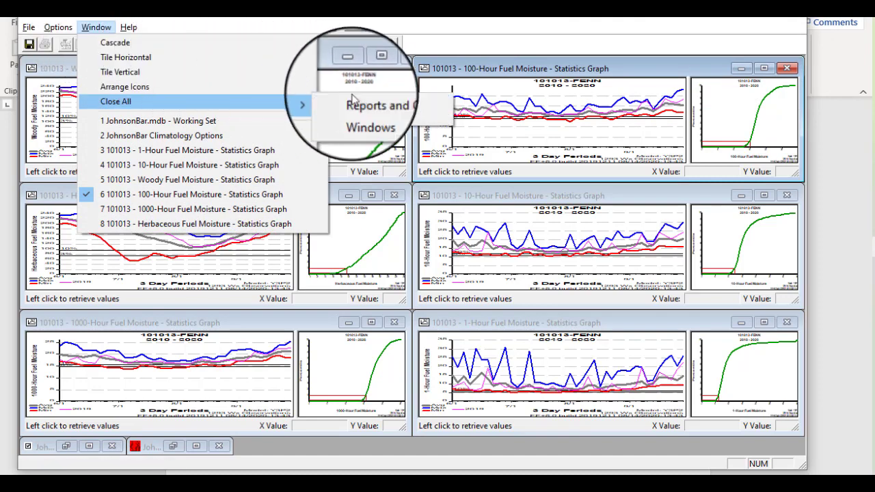
pyautogui.click(367, 103)
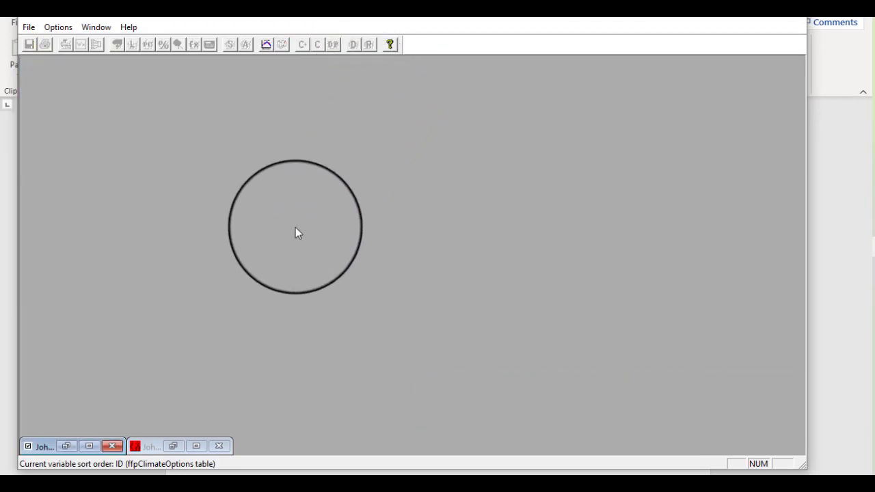
# Restore and enlarge the JohnsonBar Working Set window, and set its annual filter to January through December.
pyautogui.click(176, 445)
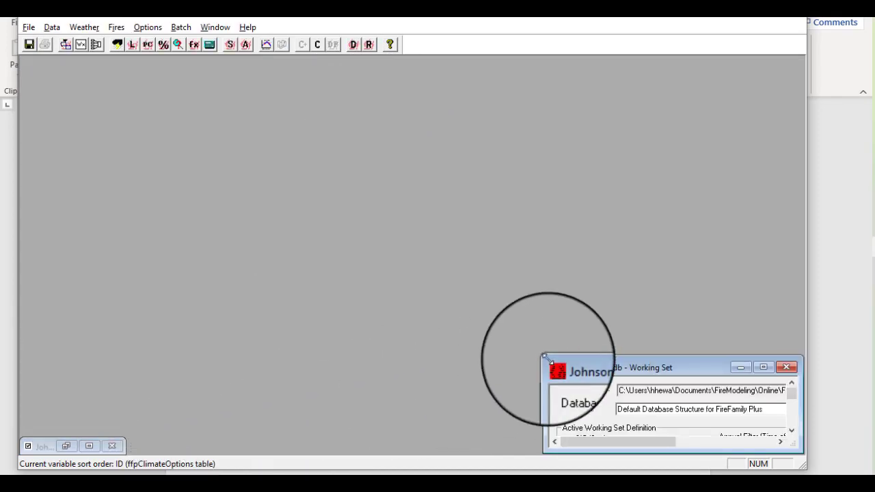
pyautogui.moveTo(545, 357); pyautogui.dragTo(189, 102)
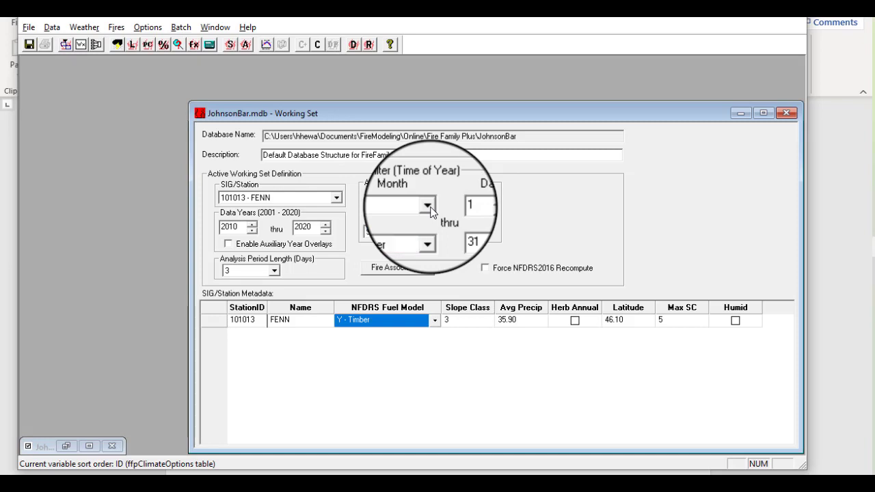
pyautogui.click(430, 208)
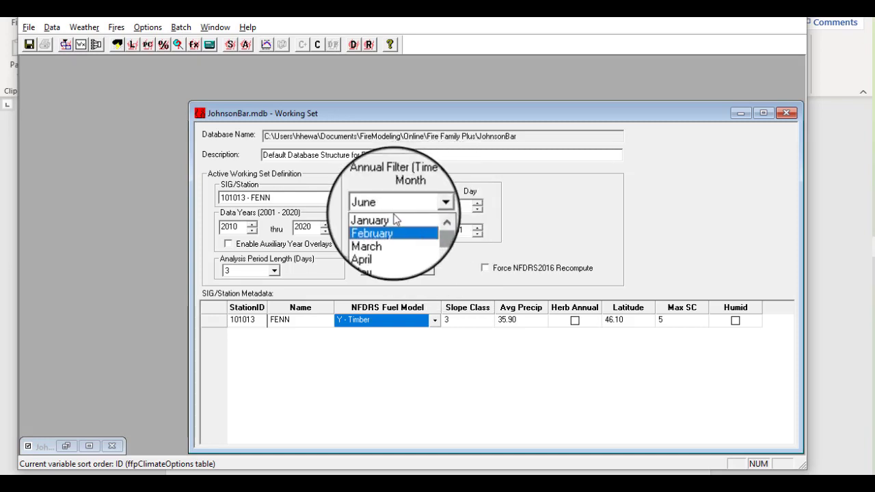
pyautogui.click(387, 217)
pyautogui.click(427, 228)
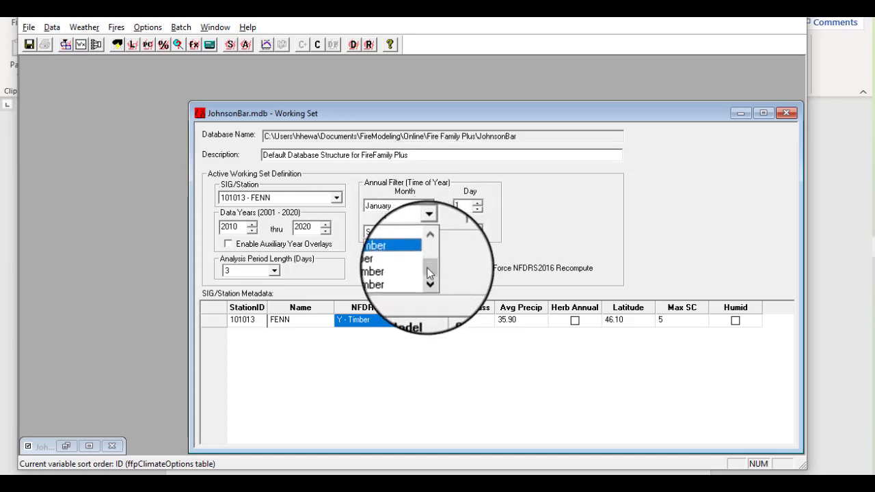
pyautogui.click(395, 285)
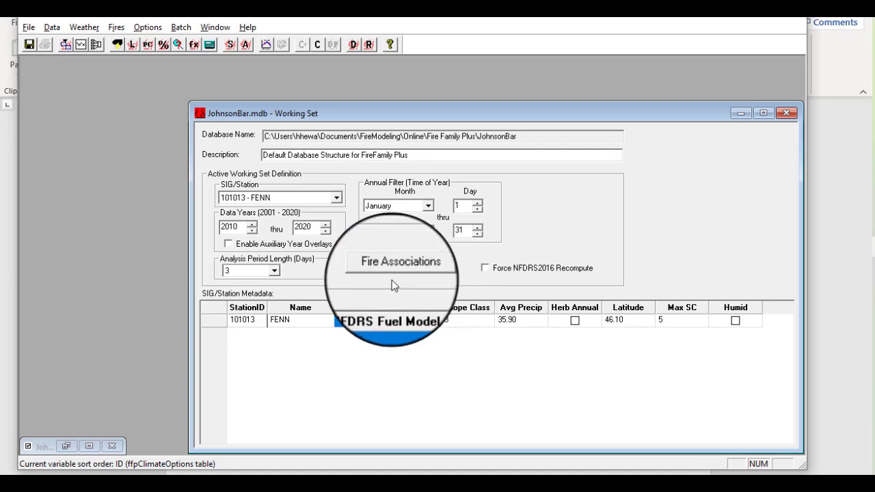
# Restore the minimized JohnsonBar Climatology Options window and enlarge it to show the available outputs.
pyautogui.click(118, 45)
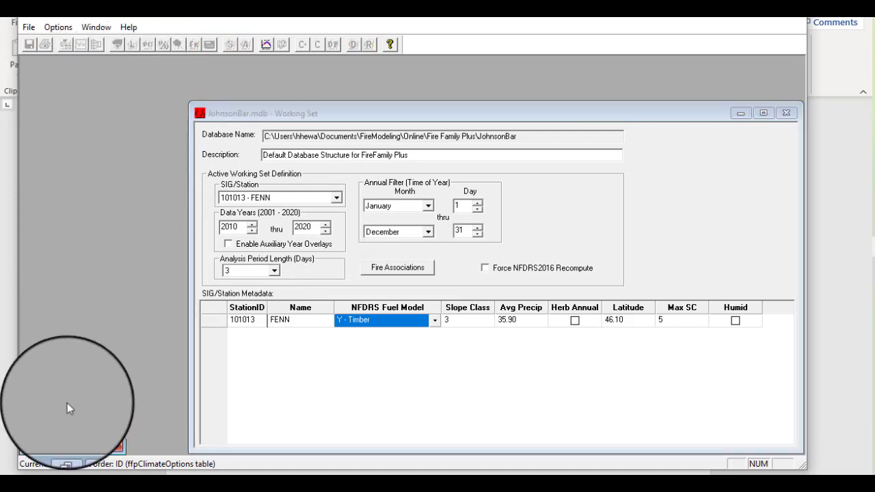
pyautogui.click(63, 447)
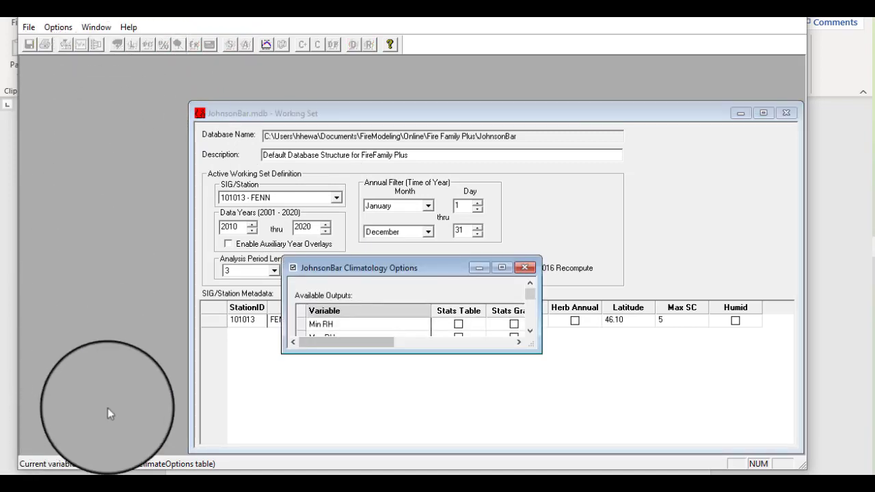
pyautogui.moveTo(282, 255); pyautogui.dragTo(101, 56)
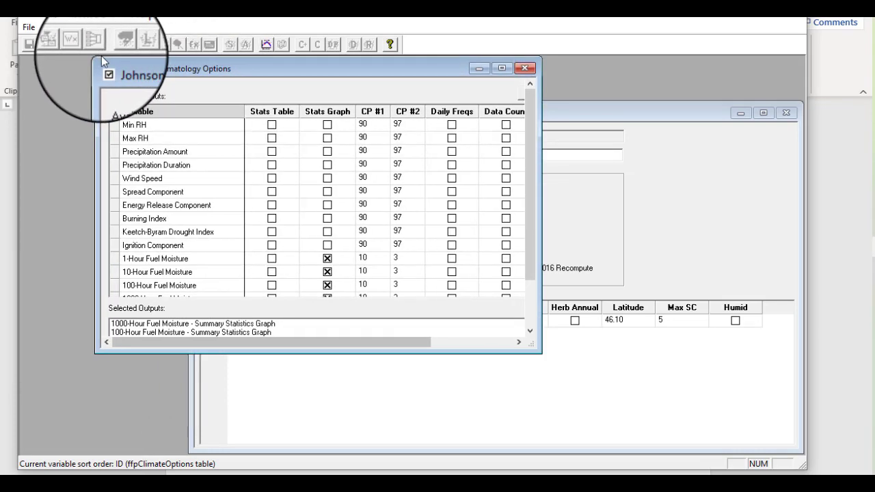
# Deselect the statistics graphs for 1-, 10-, 100- and 1000-hour fuel moisture, and run the herbaceous and woody fuel moisture graphs.
pyautogui.click(330, 259)
pyautogui.click(328, 271)
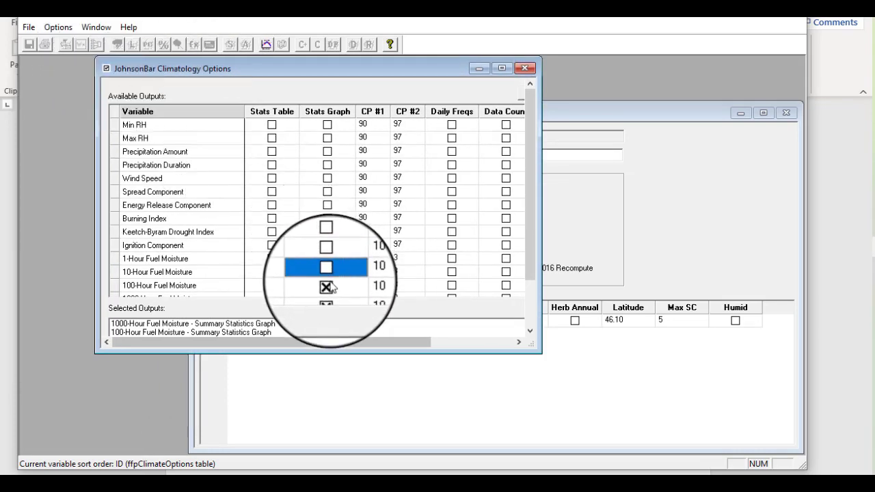
pyautogui.click(330, 285)
pyautogui.scroll(-3, 330, 285)
pyautogui.click(327, 187)
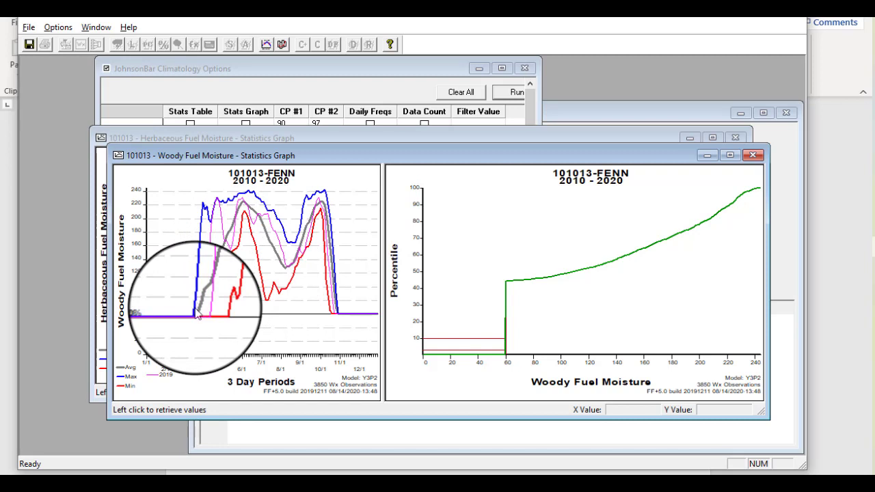
# Merge FMWood and FMHerb from the full-year Woody Fuel Moisture graph into one graph using the Average data.
pyautogui.click(58, 28)
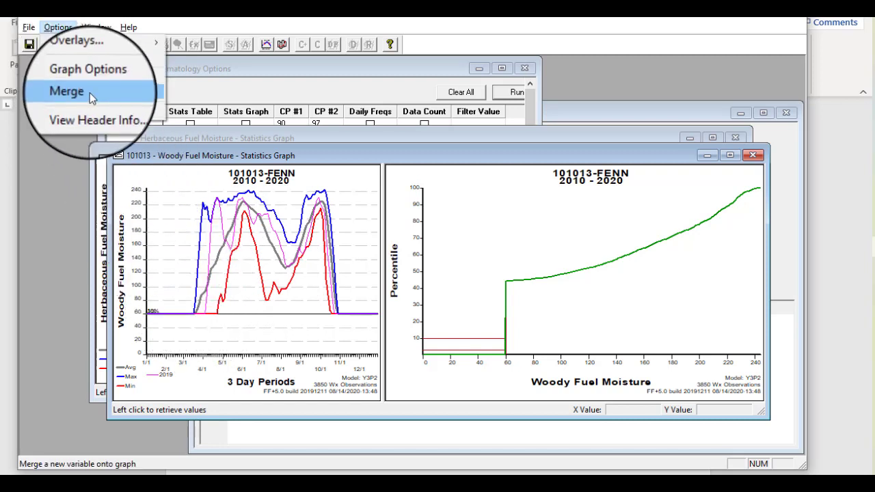
pyautogui.click(89, 93)
pyautogui.click(383, 308)
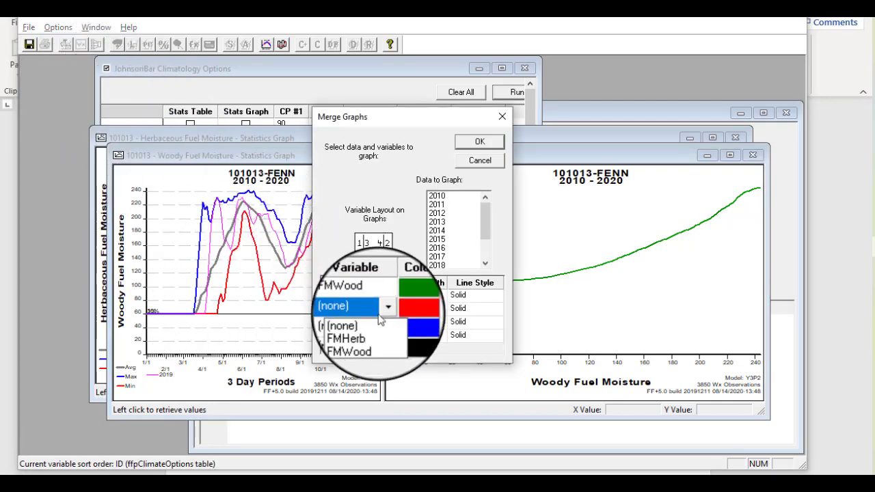
pyautogui.click(366, 328)
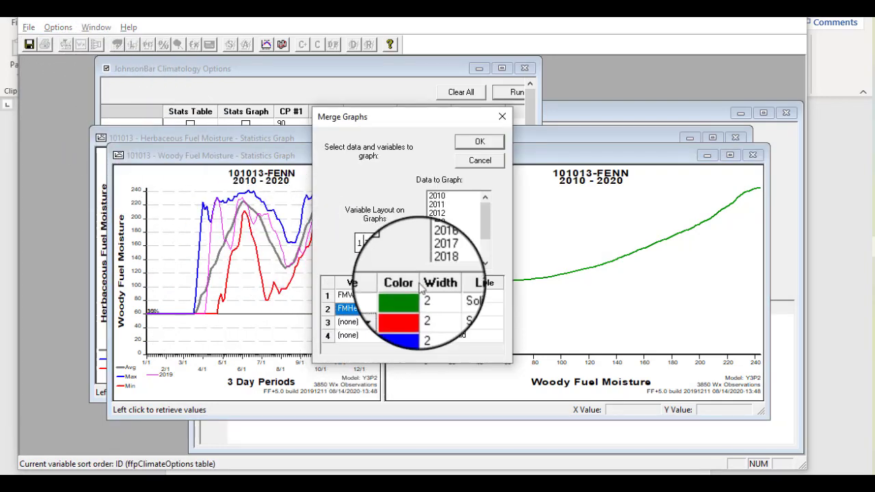
pyautogui.scroll(-2, 485, 221)
pyautogui.click(456, 260)
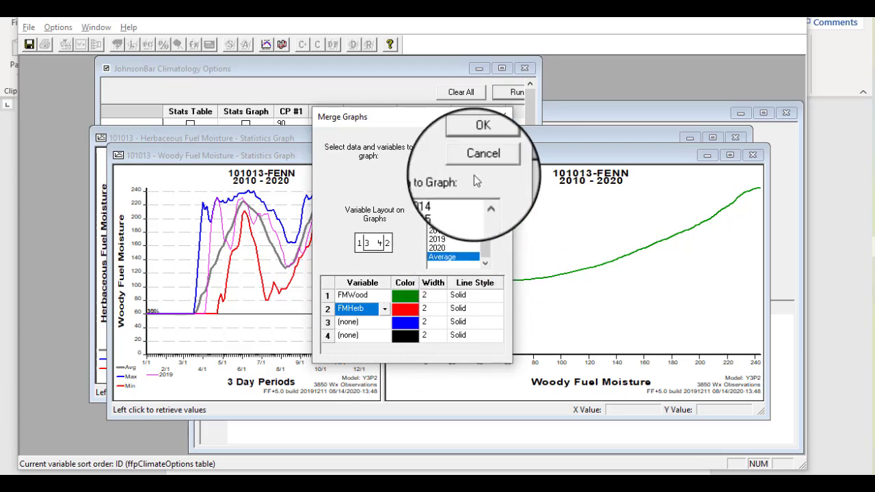
pyautogui.click(480, 142)
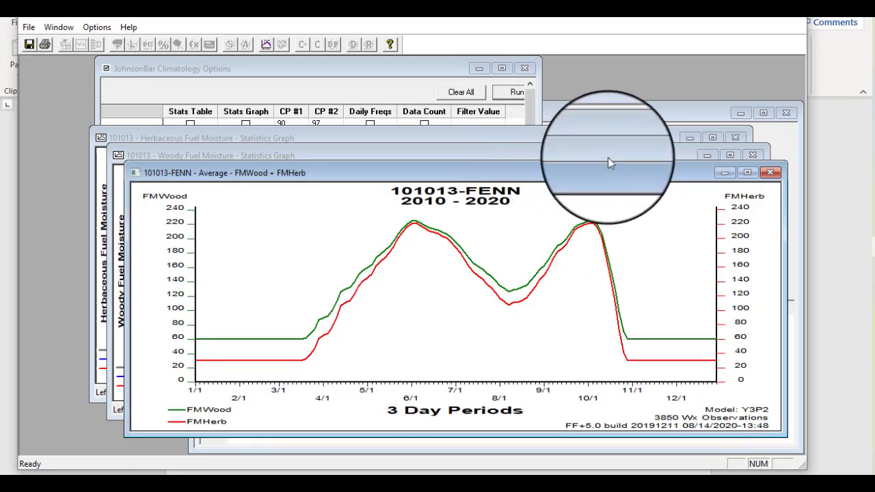
# Close the merged FMWood and FMHerb graph along with all remaining fuel moisture statistics graphs.
pyautogui.click(769, 171)
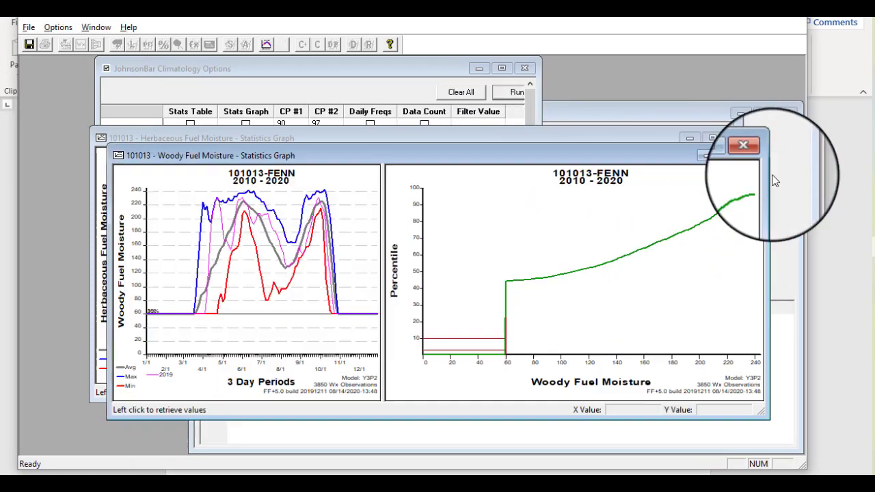
pyautogui.click(87, 29)
pyautogui.press('Left')
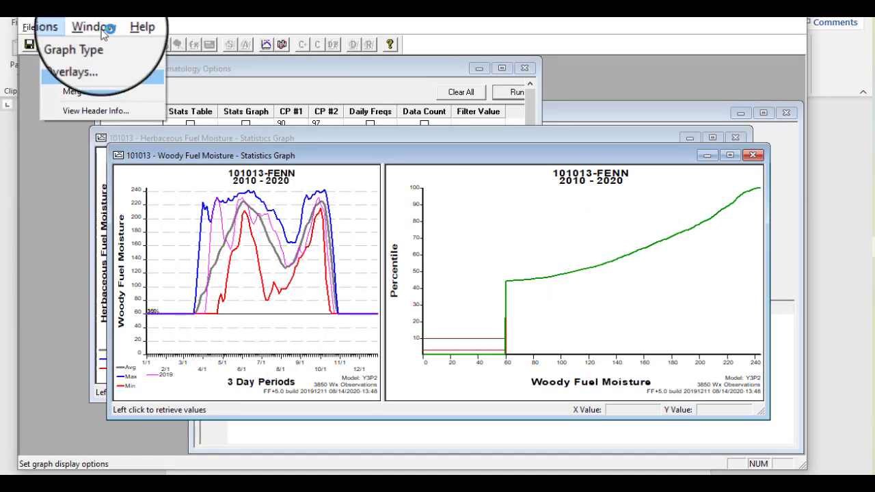
pyautogui.click(95, 31)
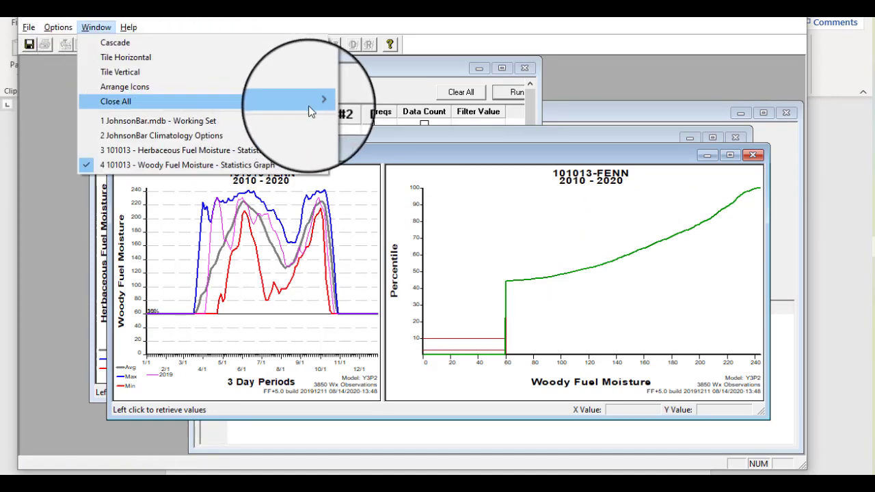
pyautogui.moveTo(308, 103)
pyautogui.click(354, 103)
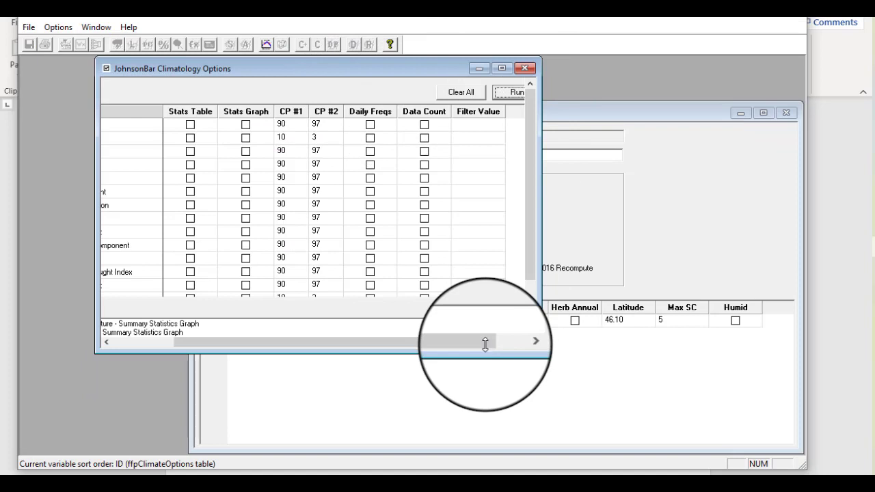
# Add statistics graphs for Precipitation Amount and Precipitation Duration to the climatology outputs and run them.
pyautogui.moveTo(486, 345); pyautogui.dragTo(429, 342)
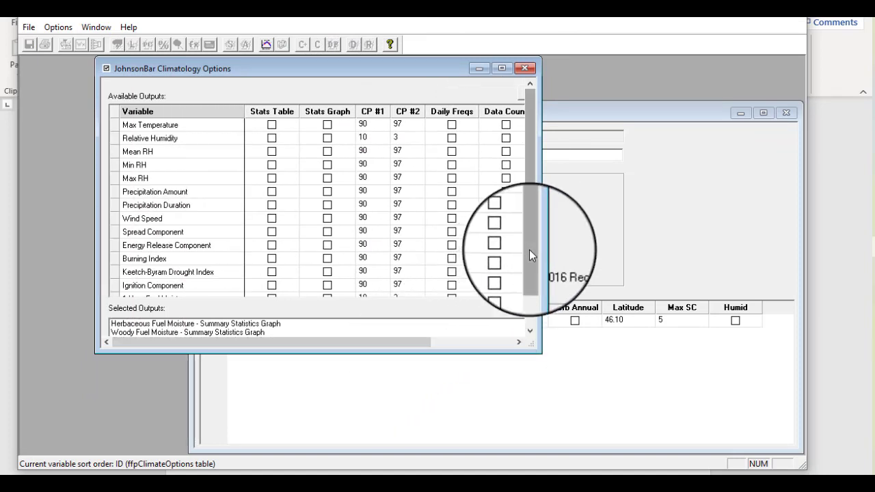
pyautogui.click(328, 193)
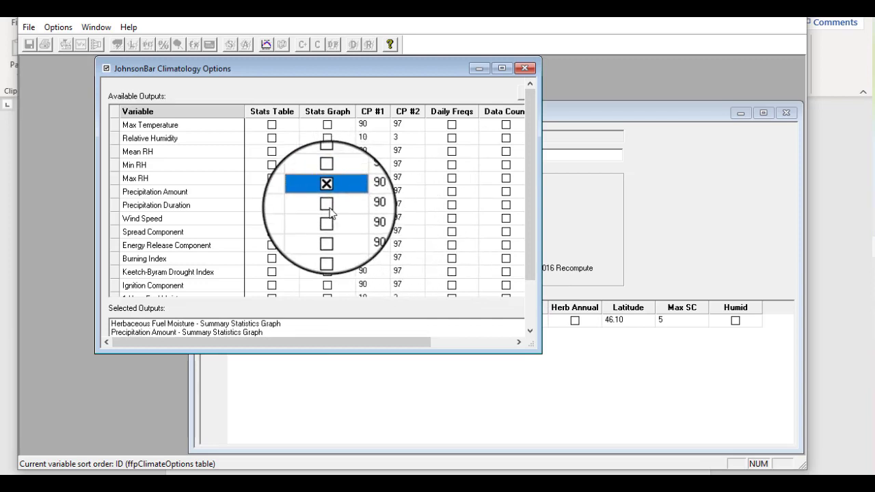
pyautogui.click(329, 207)
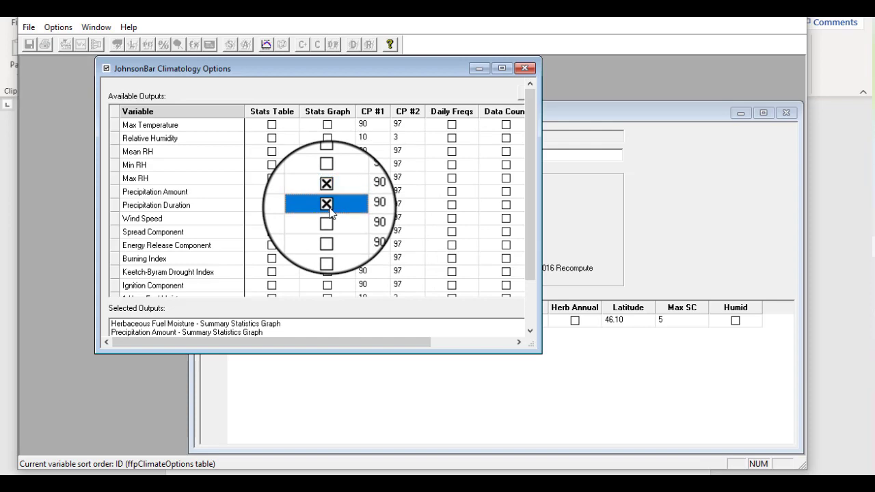
pyautogui.moveTo(543, 281); pyautogui.dragTo(674, 264)
pyautogui.click(602, 93)
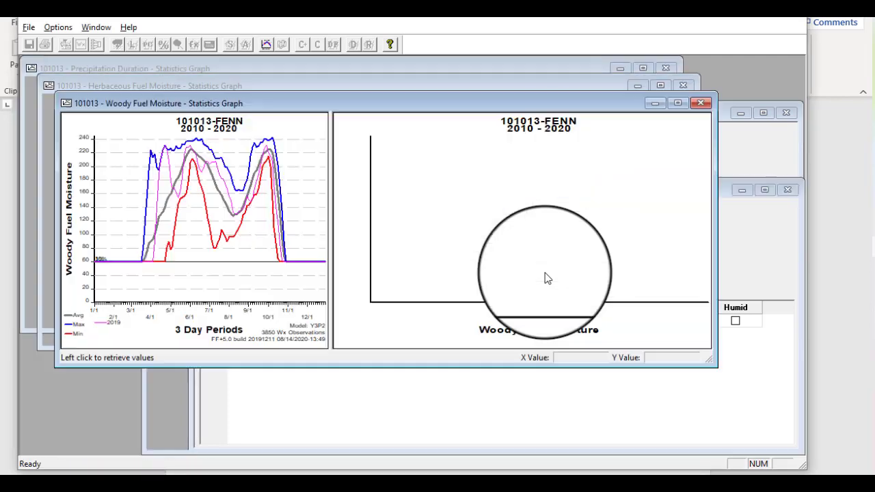
# Close the woody and herbaceous fuel moisture graphs, and enlarge the seasonal chart in the Precipitation Amount statistics graph.
pyautogui.click(705, 103)
pyautogui.click(686, 88)
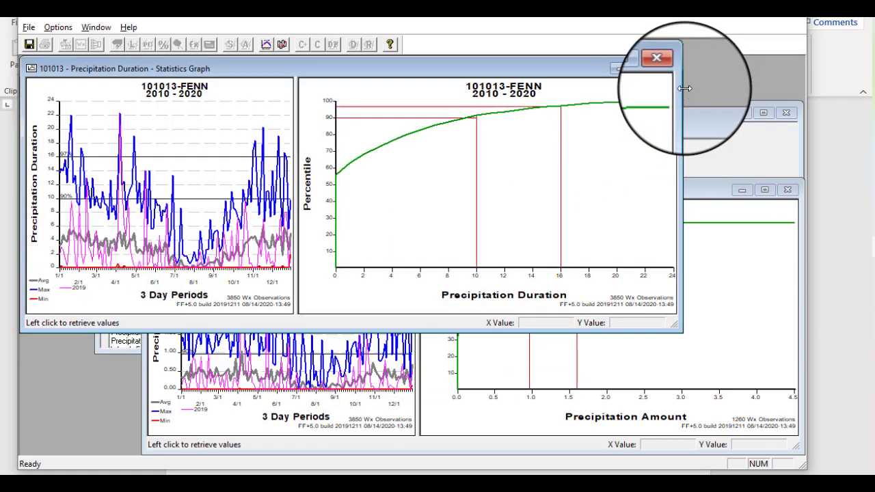
pyautogui.click(277, 360)
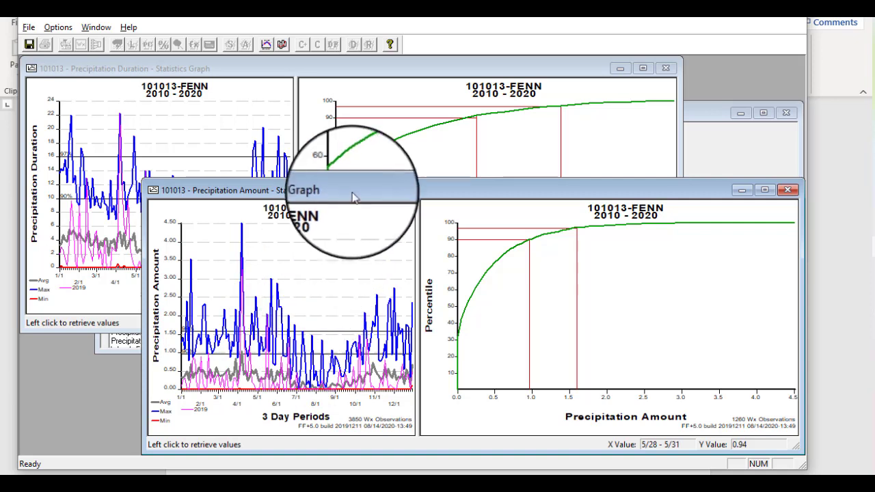
pyautogui.moveTo(350, 190); pyautogui.dragTo(303, 80)
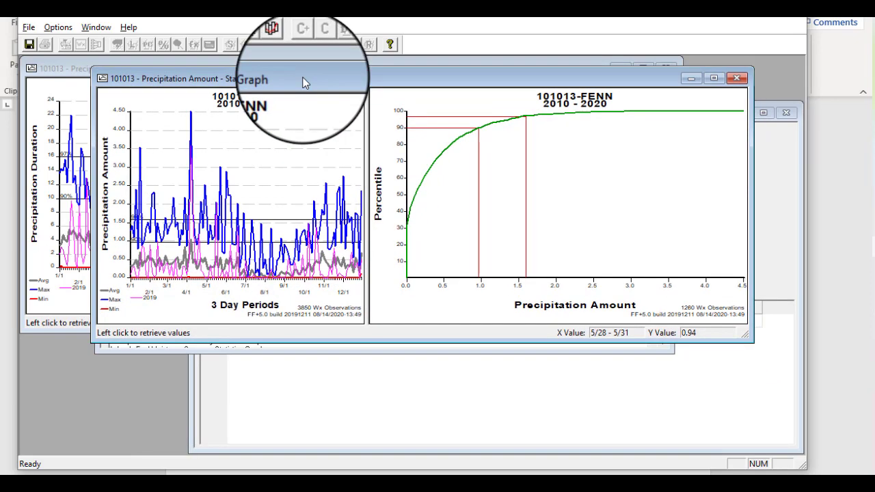
pyautogui.doubleClick(286, 189)
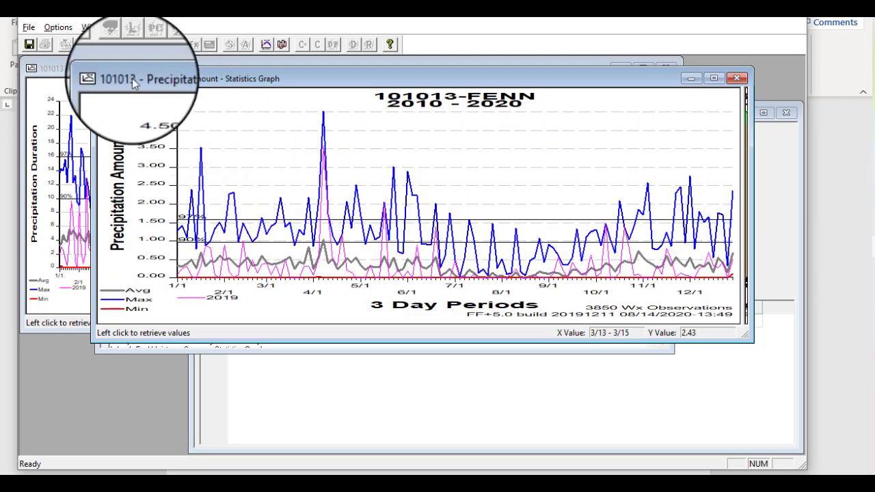
# Change the overlay year on the Precipitation Amount graph to 2020, keeping its magenta colour.
pyautogui.click(59, 27)
pyautogui.click(74, 61)
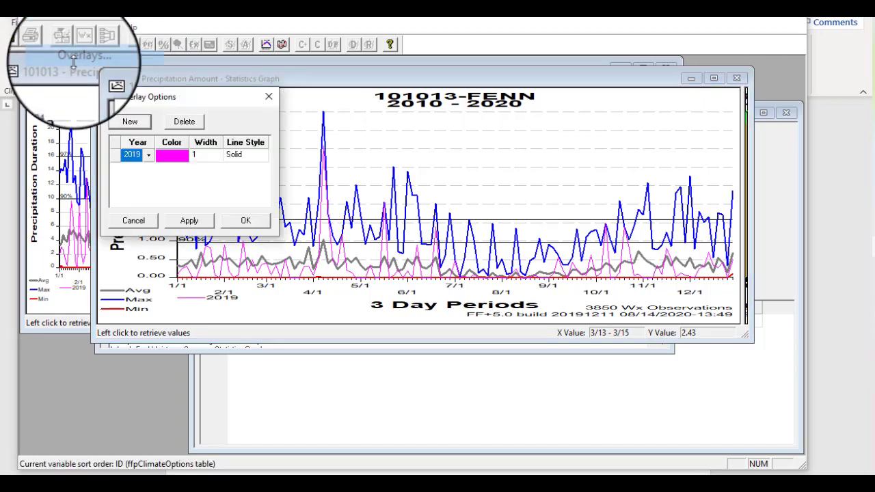
pyautogui.click(152, 156)
pyautogui.scroll(-1, 156, 161)
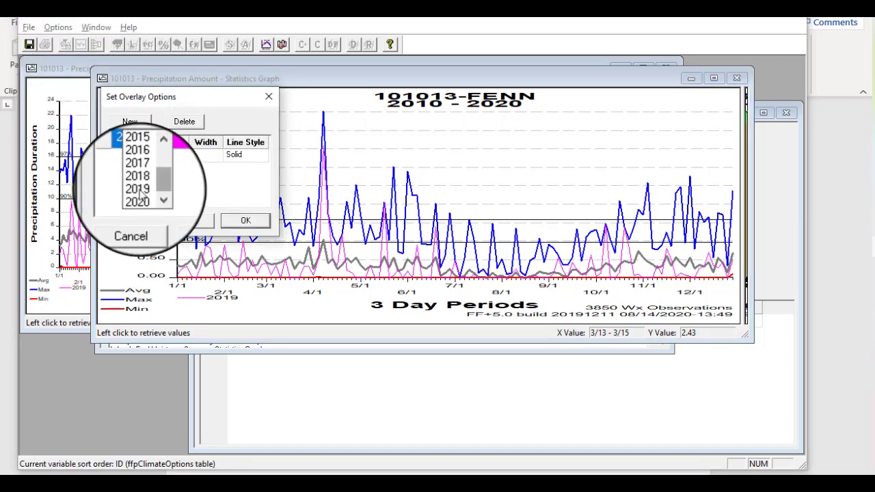
pyautogui.click(161, 174)
pyautogui.click(174, 158)
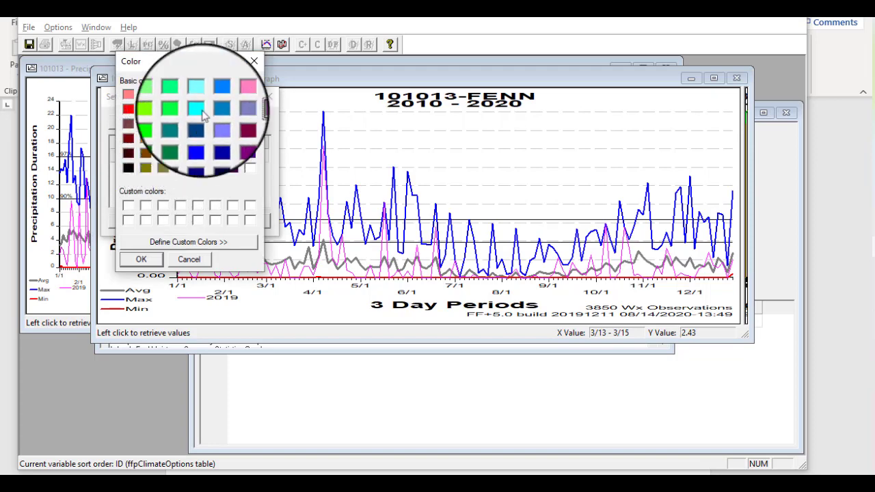
pyautogui.click(266, 60)
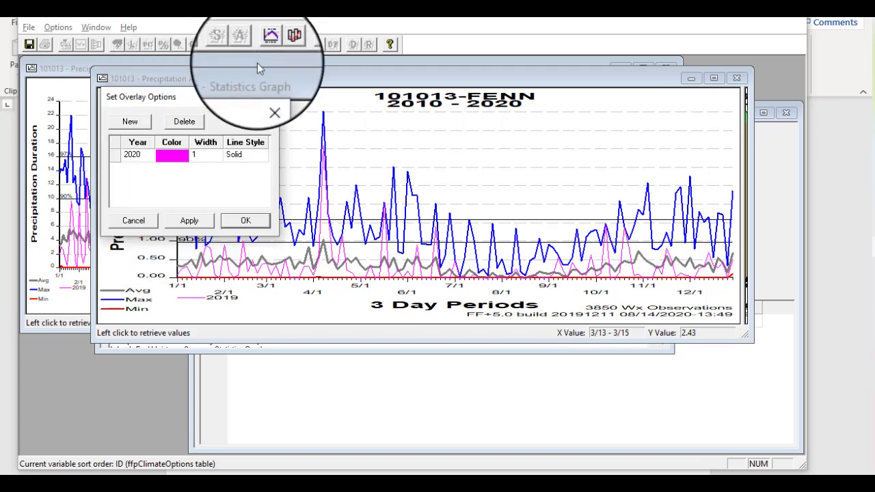
pyautogui.click(239, 222)
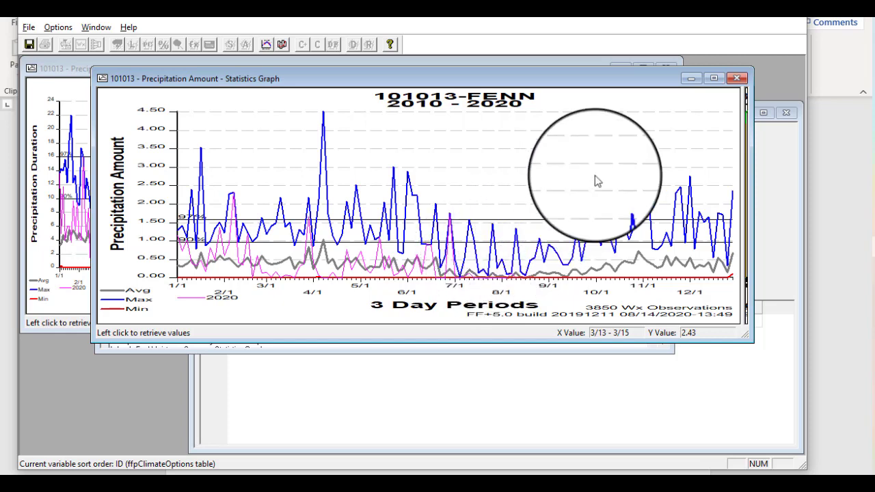
# Close the Precipitation Amount and Precipitation Duration graphs and the JohnsonBar Climatology Options window.
pyautogui.click(737, 79)
pyautogui.click(656, 69)
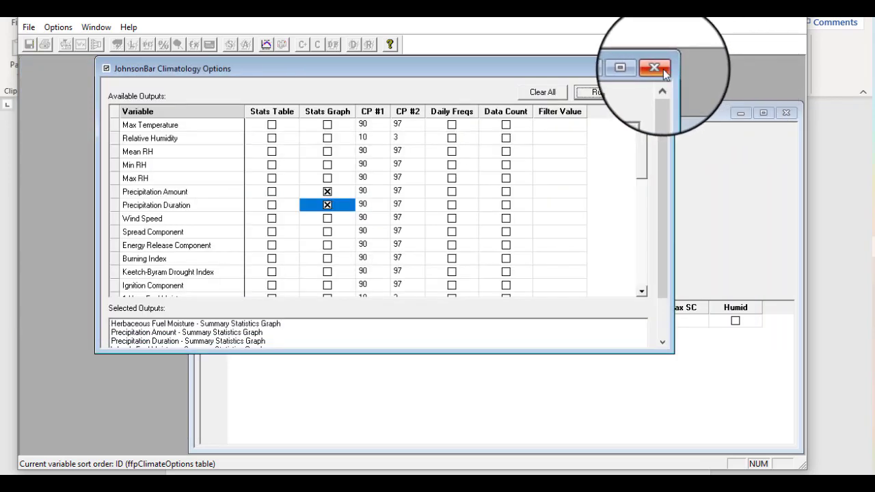
pyautogui.click(663, 69)
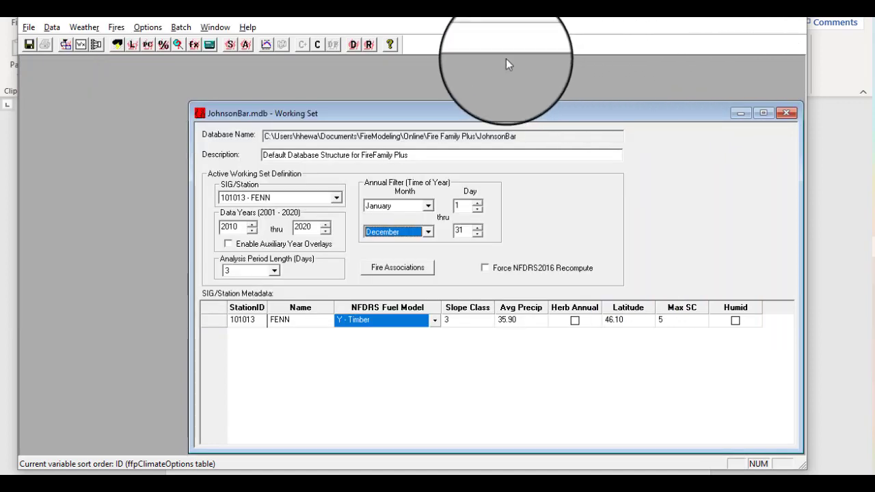
# Set the working set's annual filter to June through September.
pyautogui.click(81, 31)
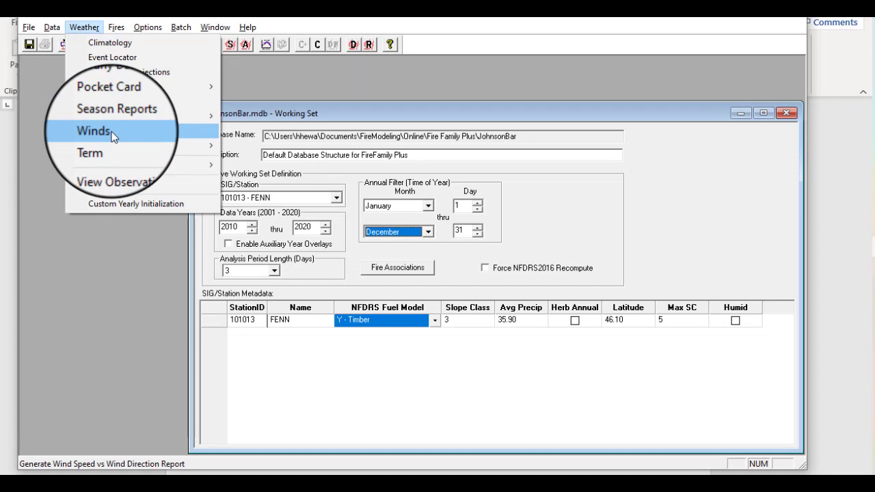
pyautogui.click(599, 207)
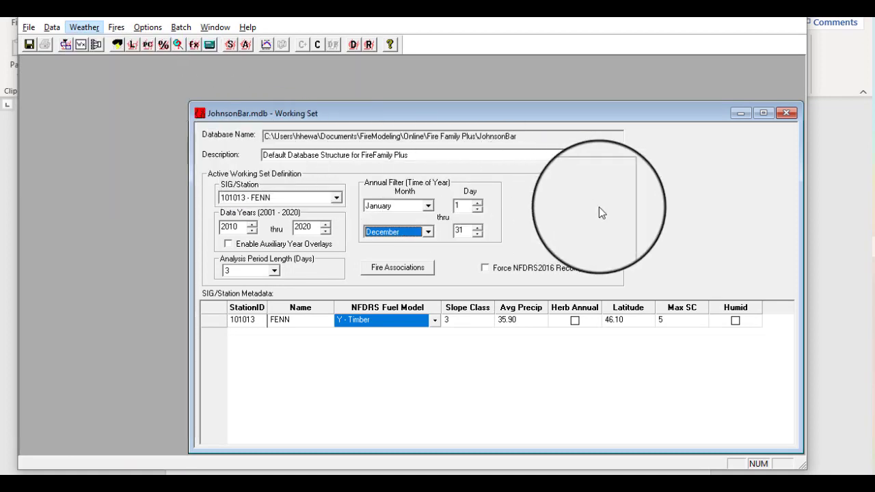
pyautogui.click(431, 208)
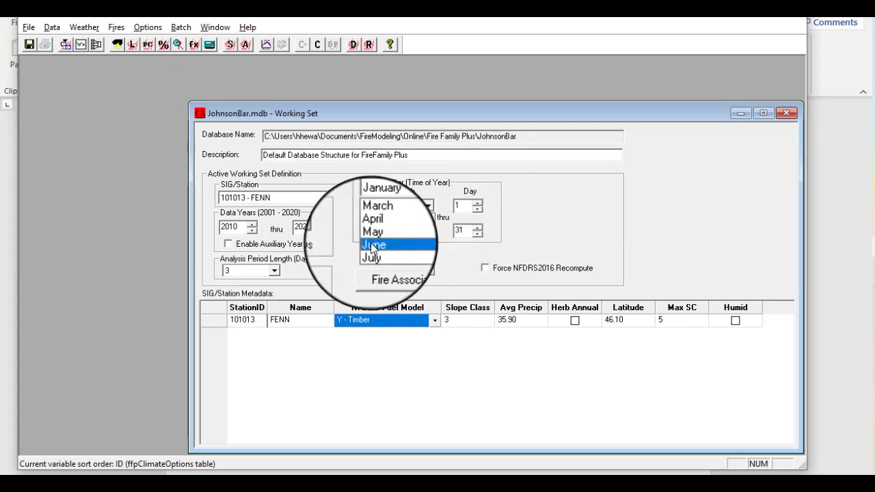
pyautogui.click(371, 244)
pyautogui.click(427, 232)
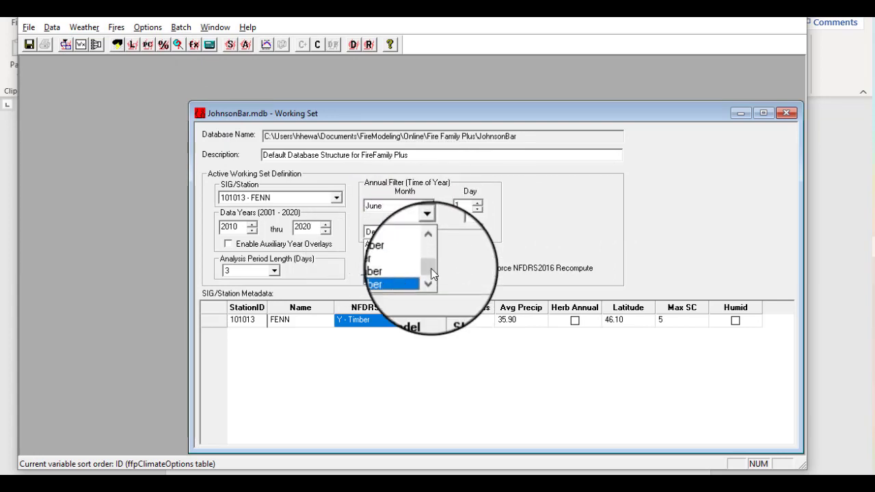
pyautogui.click(395, 255)
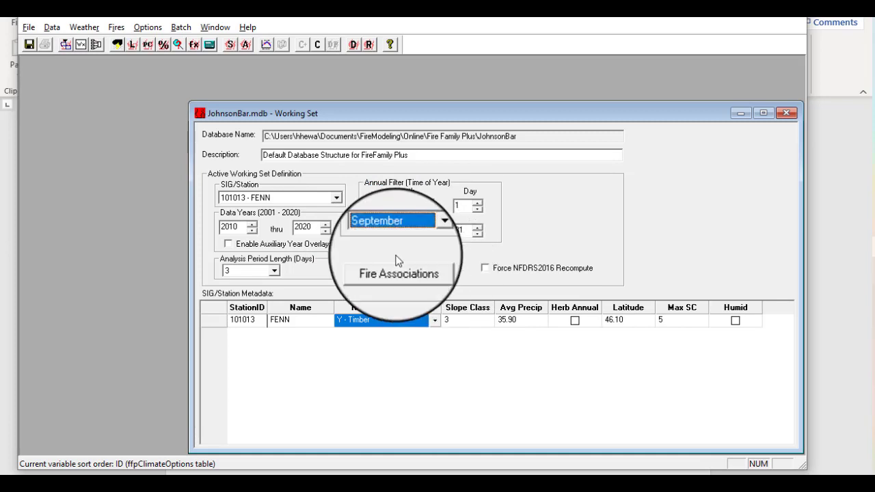
# Run the Winds report for the FENN station, and close the Wind Frequency Table and Wind Speed vs Wind Direction reports.
pyautogui.click(85, 26)
pyautogui.click(105, 128)
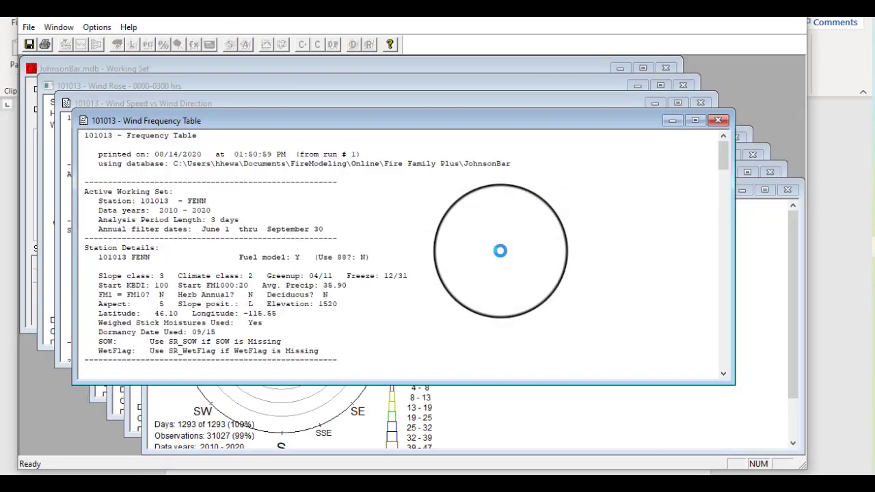
pyautogui.click(715, 120)
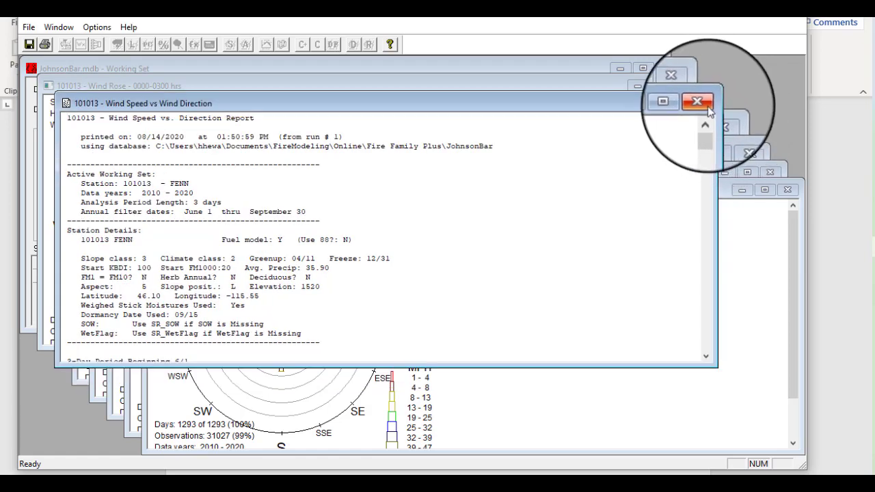
pyautogui.click(707, 104)
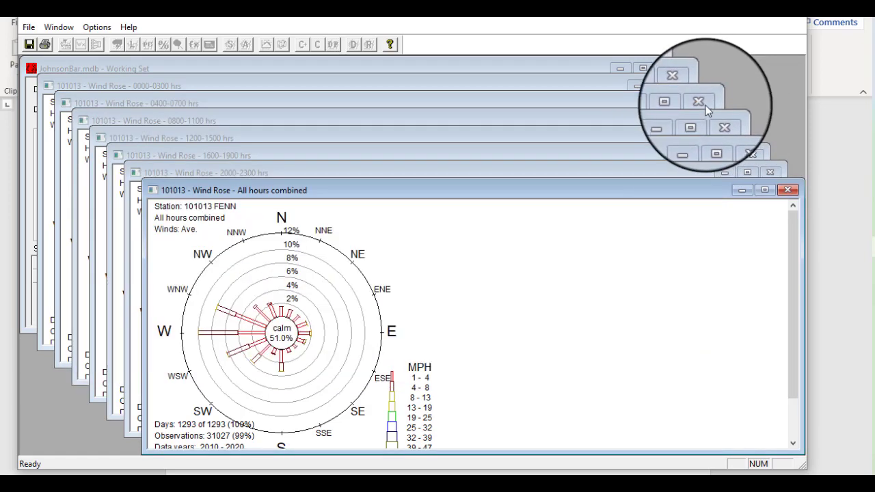
# Minimize the JohnsonBar Working Set window and tile the wind rose windows horizontally.
pyautogui.click(59, 26)
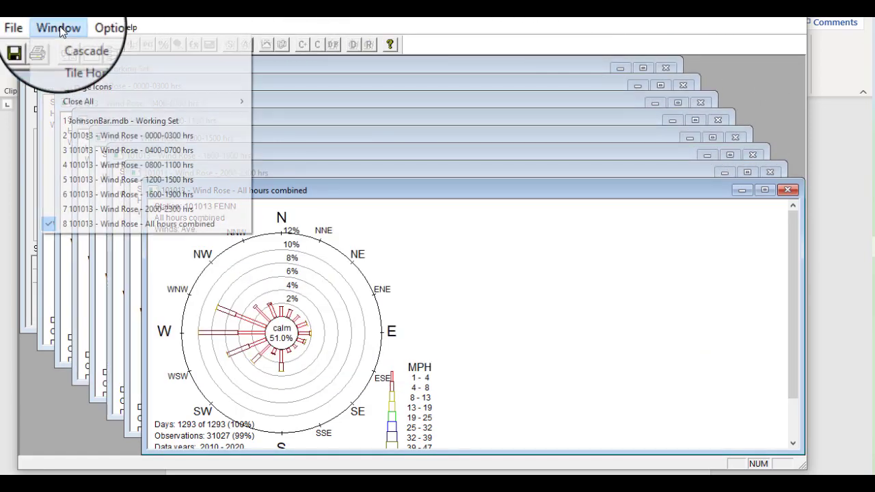
pyautogui.click(92, 58)
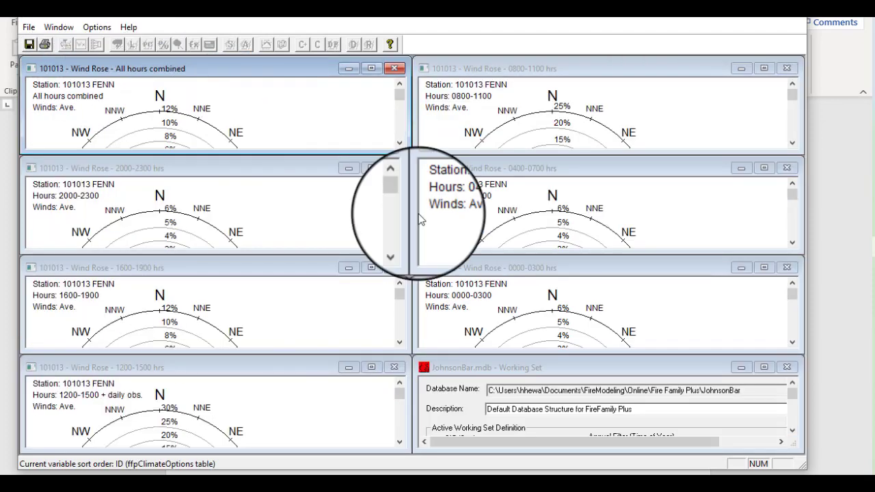
pyautogui.click(742, 370)
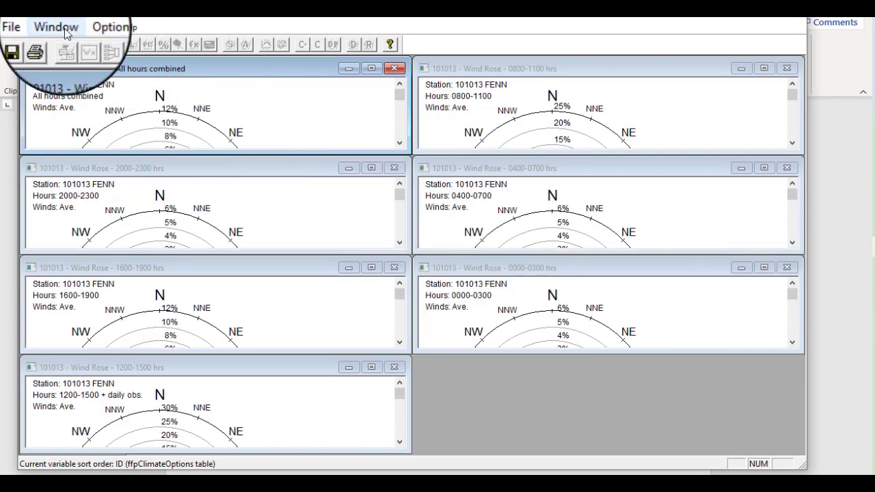
pyautogui.click(56, 27)
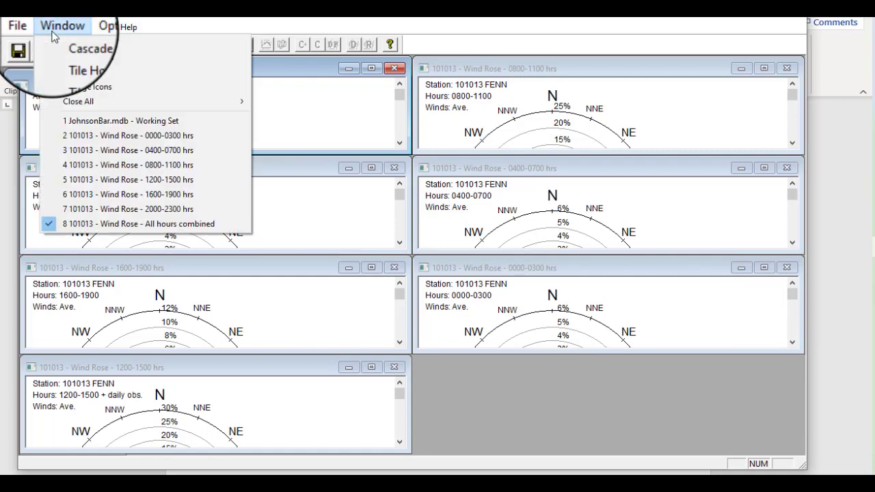
pyautogui.click(84, 61)
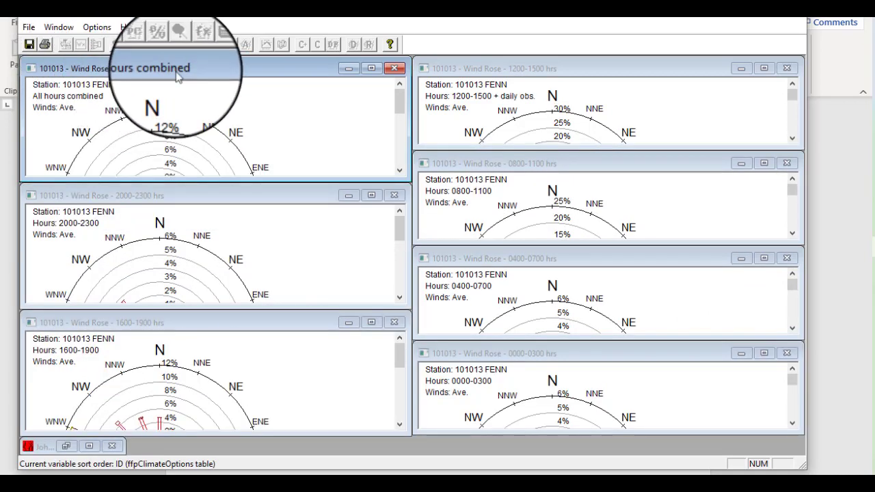
# Examine the wind directions and calm percentages in the FENN all-hours wind rose and the individual hour-block wind roses.
pyautogui.scroll(-5, 591, 125)
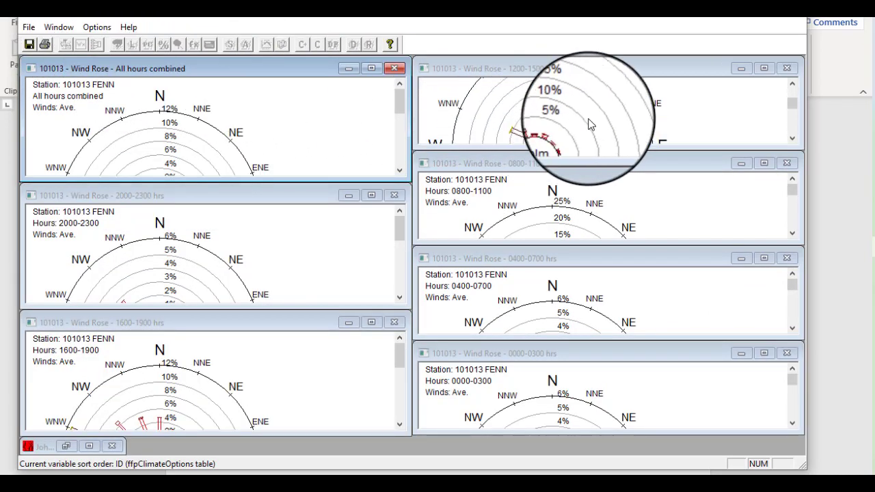
pyautogui.scroll(-3, 591, 124)
pyautogui.scroll(-3, 577, 213)
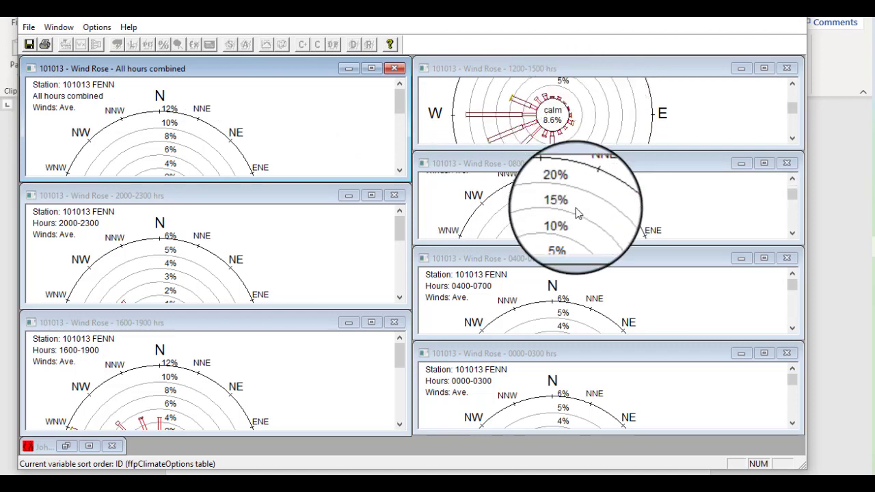
pyautogui.scroll(-5, 577, 213)
pyautogui.scroll(-2, 542, 300)
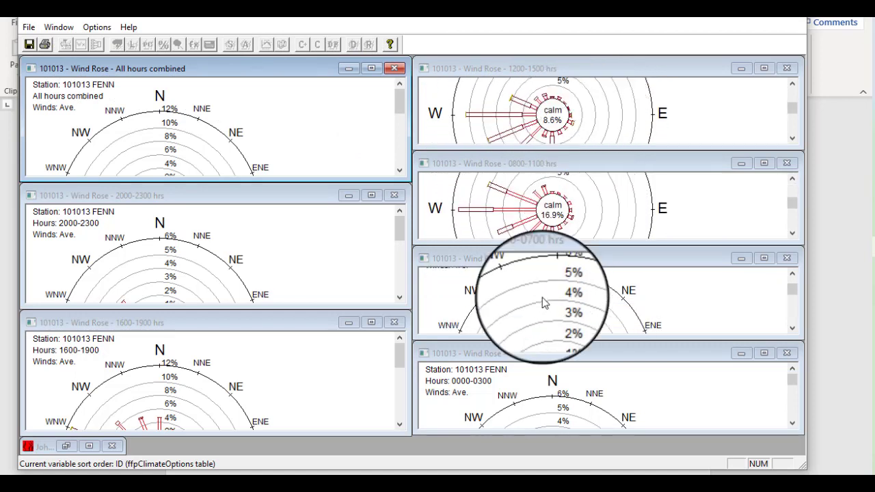
pyautogui.scroll(-5, 542, 299)
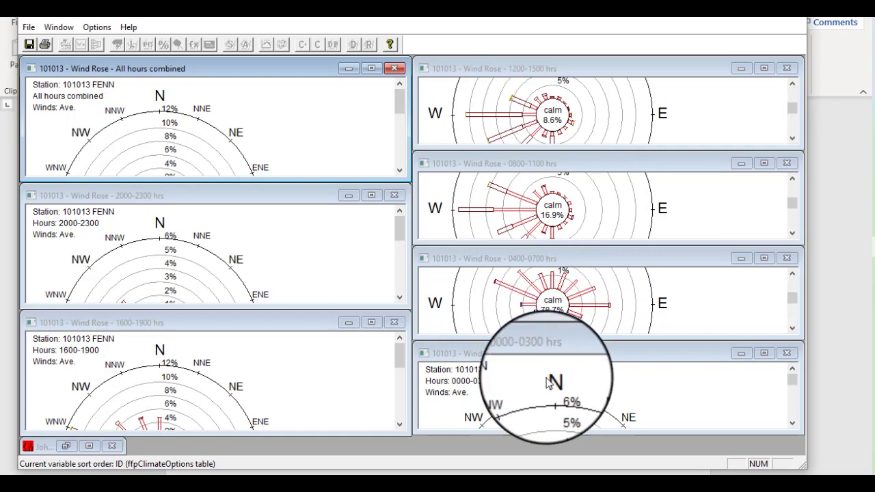
pyautogui.scroll(-5, 547, 383)
pyautogui.scroll(-1, 547, 383)
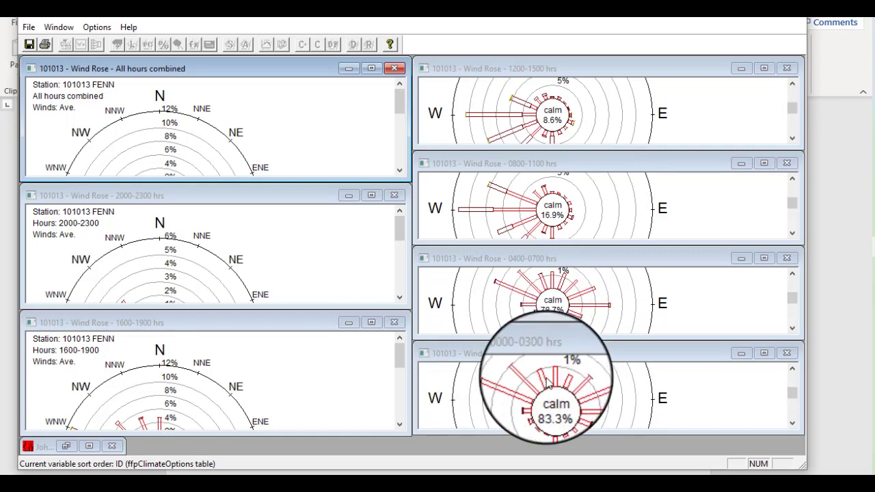
pyautogui.scroll(-5, 171, 255)
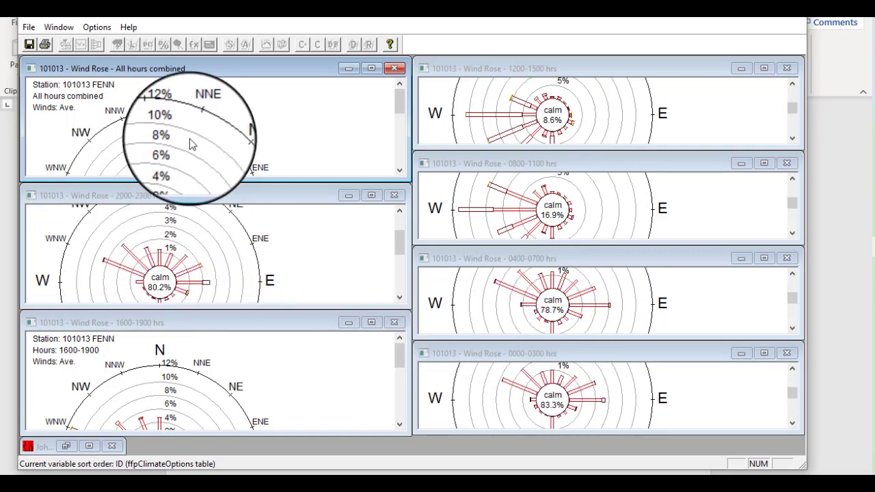
pyautogui.scroll(-5, 193, 136)
pyautogui.scroll(-2, 193, 137)
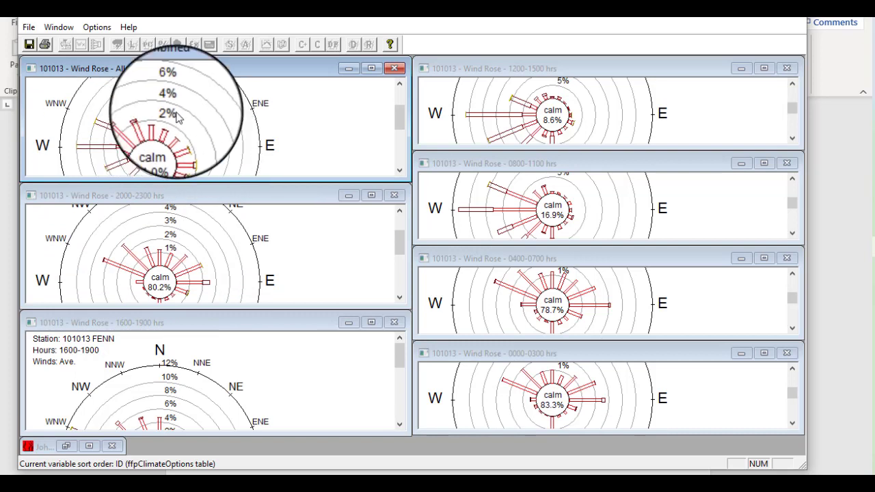
pyautogui.scroll(-2, 176, 140)
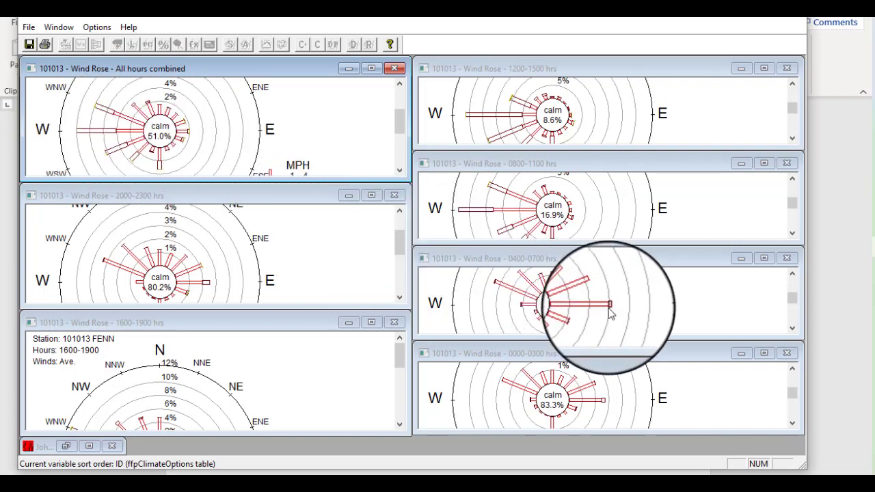
pyautogui.scroll(1, 611, 313)
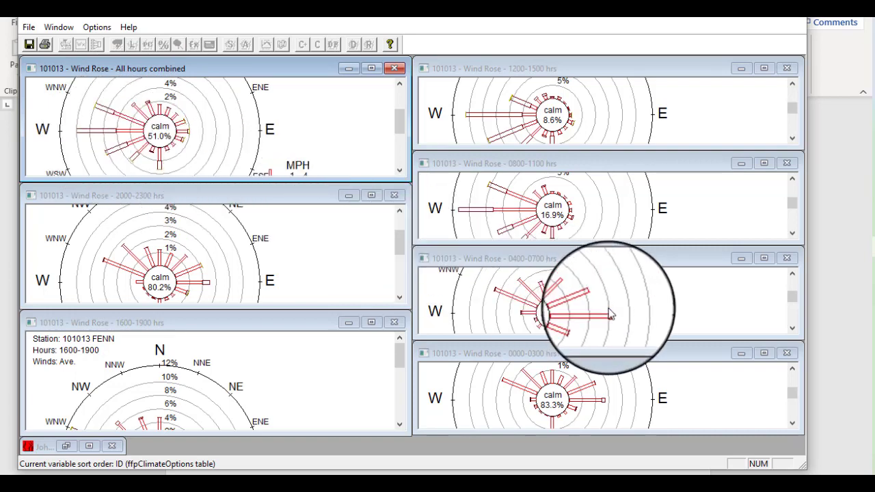
pyautogui.click(513, 262)
pyautogui.click(526, 349)
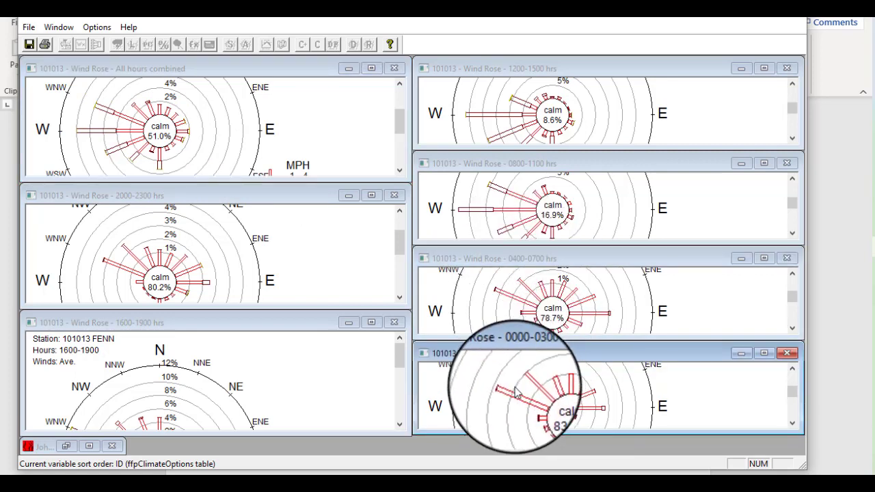
pyautogui.scroll(-1, 589, 410)
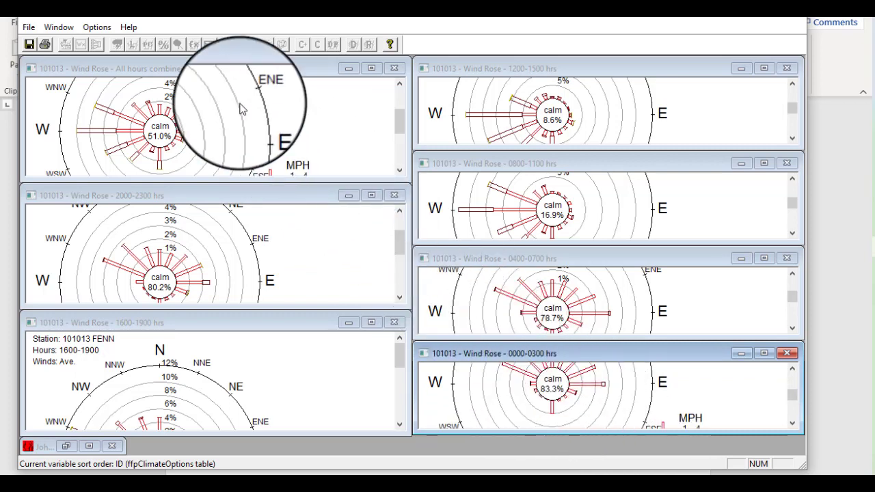
# Close the all-hours combined wind rose and tile the remaining hour-block wind roses horizontally.
pyautogui.click(394, 67)
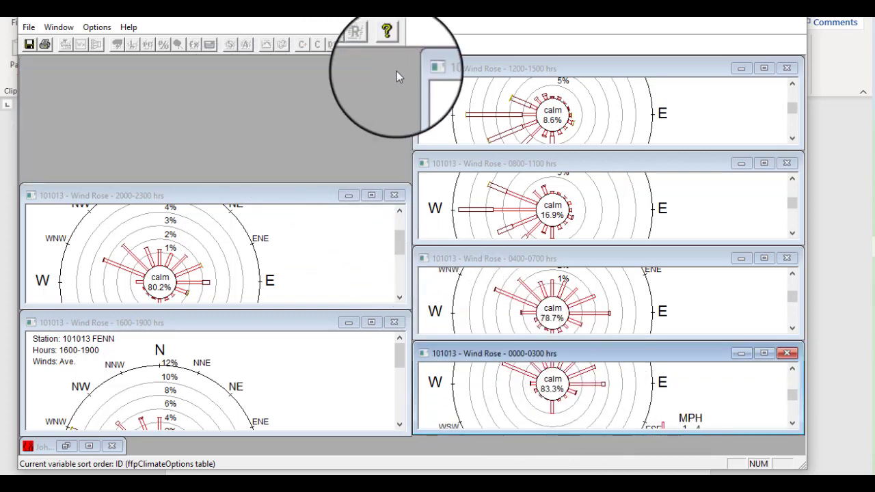
pyautogui.click(98, 30)
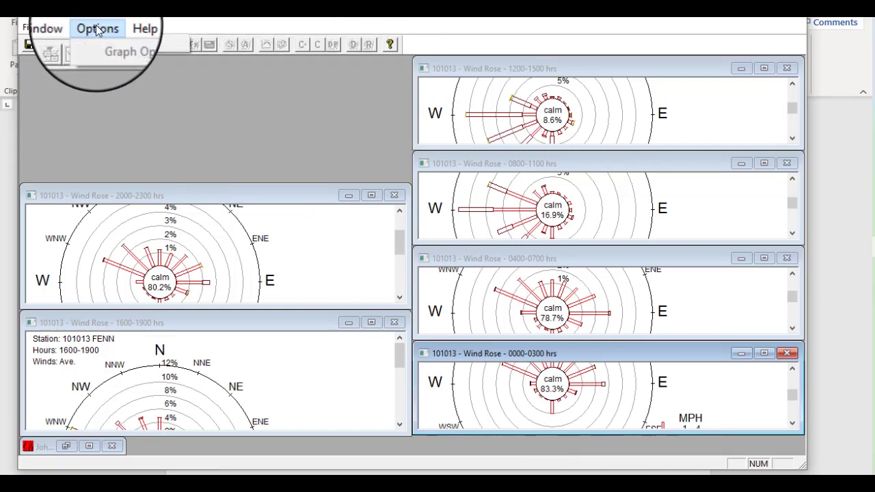
pyautogui.click(62, 28)
pyautogui.click(62, 28)
pyautogui.click(96, 59)
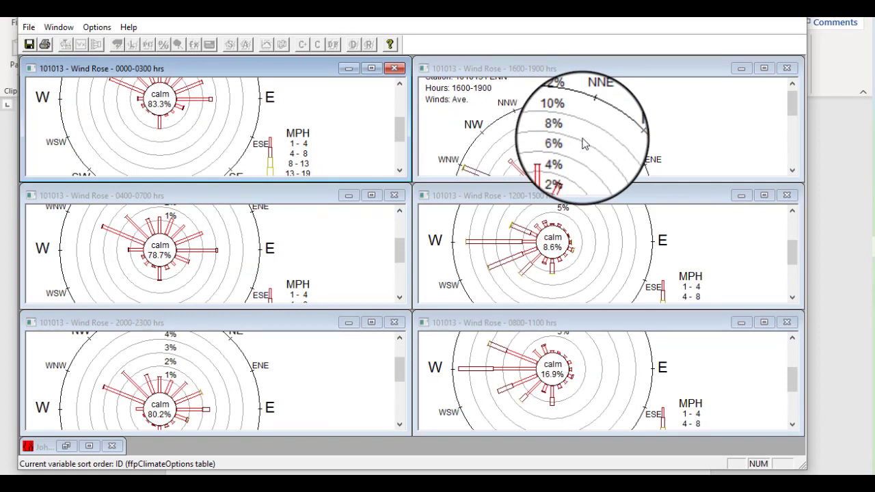
# Compare the nighttime wind roses with the 0800-1100, 1200-1500 and 1600-1900 wind roses for direction, speed and calm percentage.
pyautogui.scroll(-1, 584, 143)
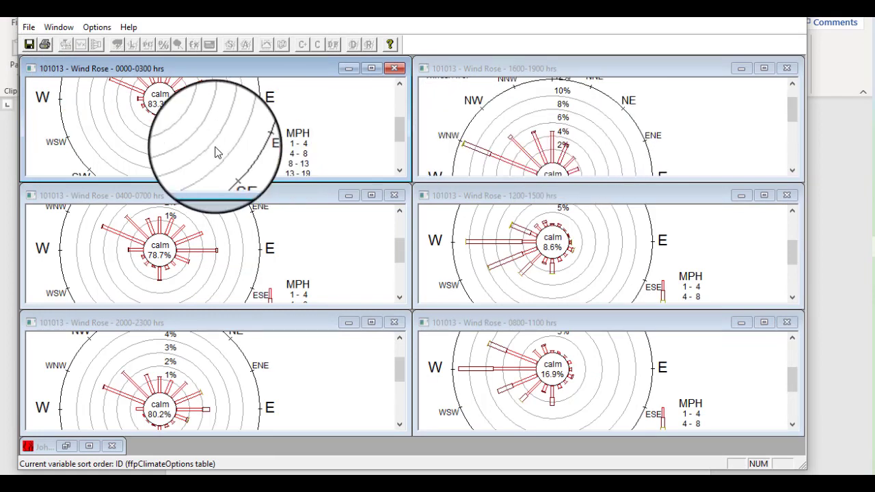
pyautogui.scroll(1, 215, 149)
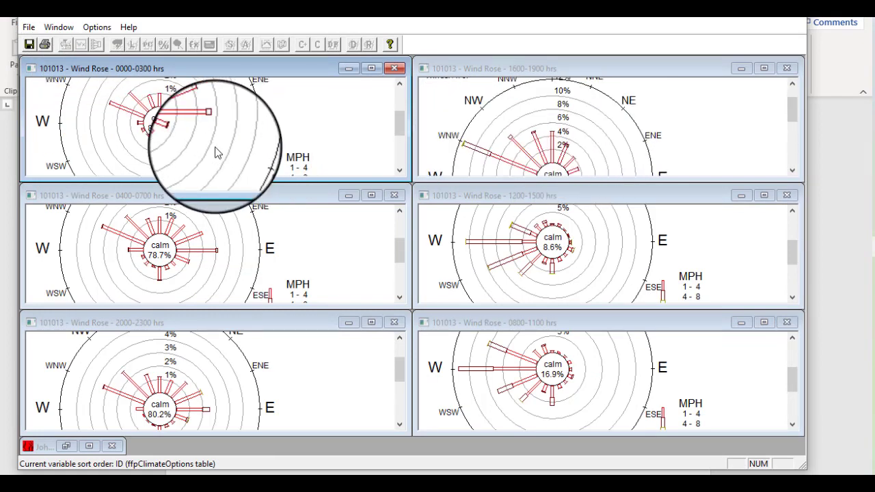
pyautogui.scroll(1, 223, 277)
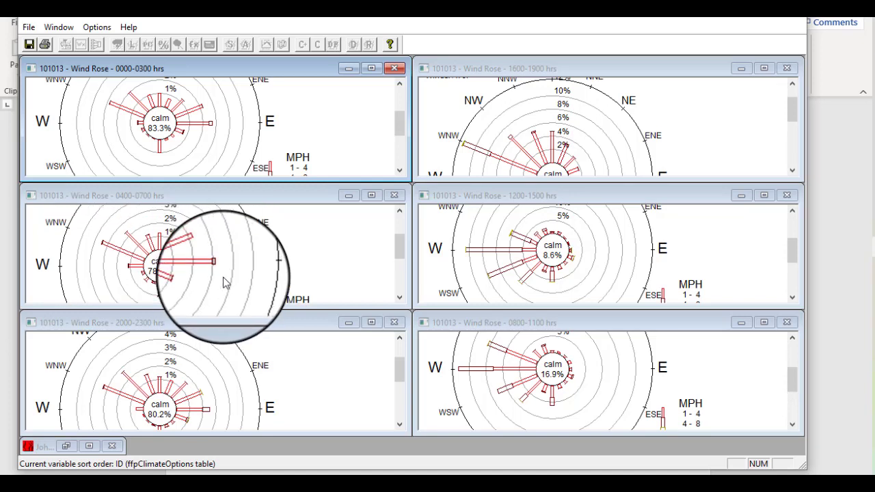
pyautogui.scroll(1, 564, 235)
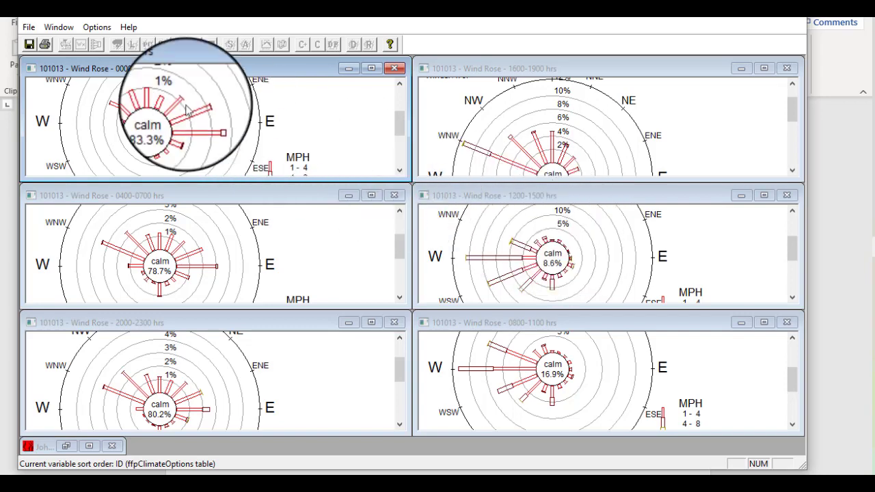
pyautogui.scroll(1, 164, 103)
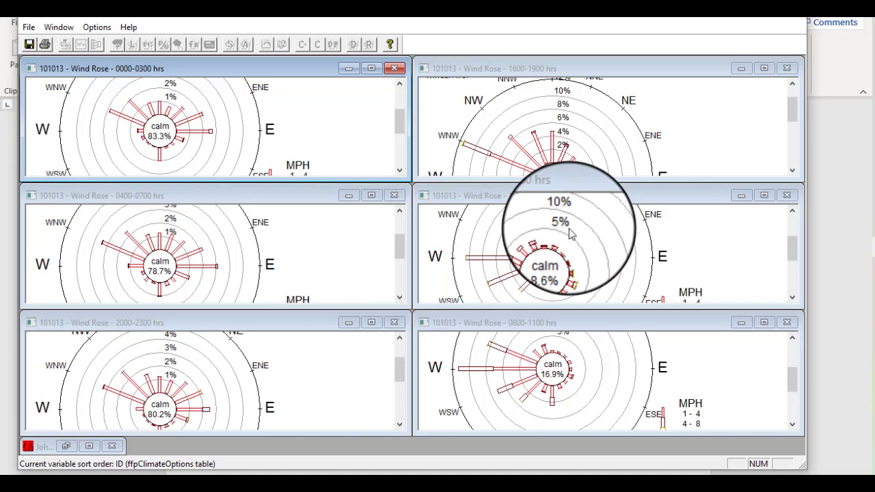
pyautogui.scroll(-3, 566, 152)
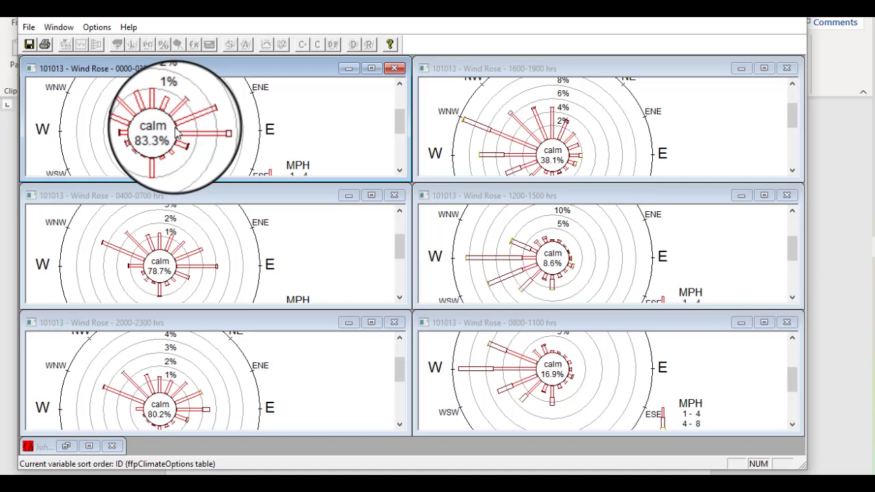
pyautogui.click(539, 197)
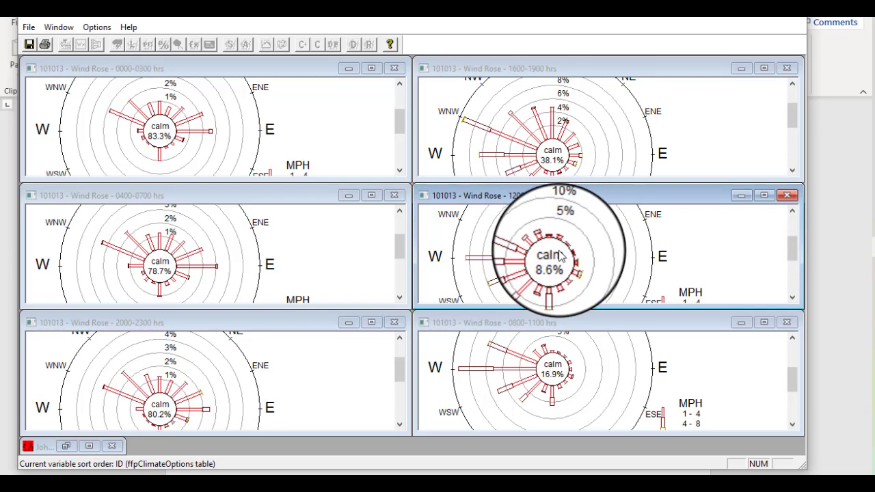
pyautogui.scroll(-1, 559, 255)
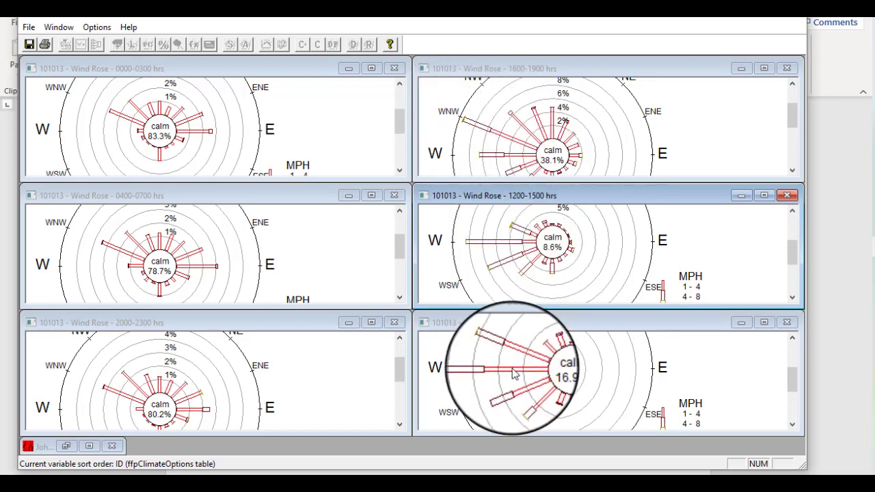
pyautogui.scroll(-1, 514, 375)
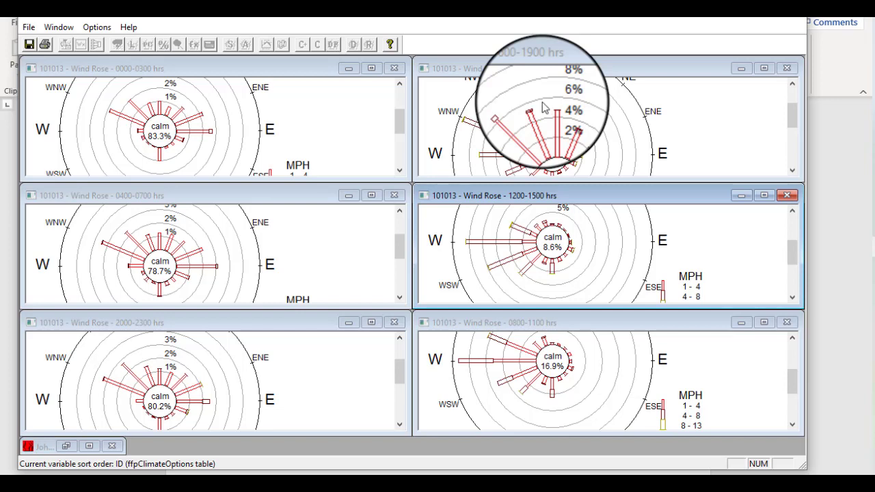
# Close all open reports and graphs at once.
pyautogui.click(66, 30)
pyautogui.moveTo(212, 85)
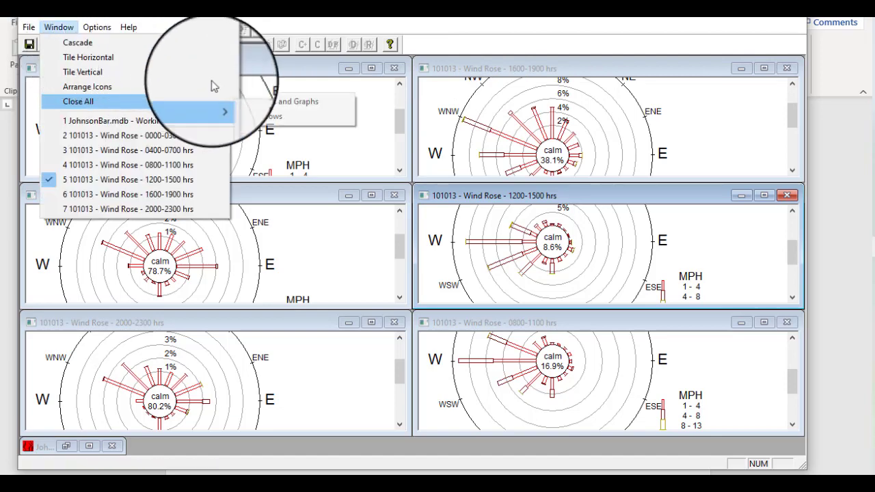
pyautogui.click(266, 102)
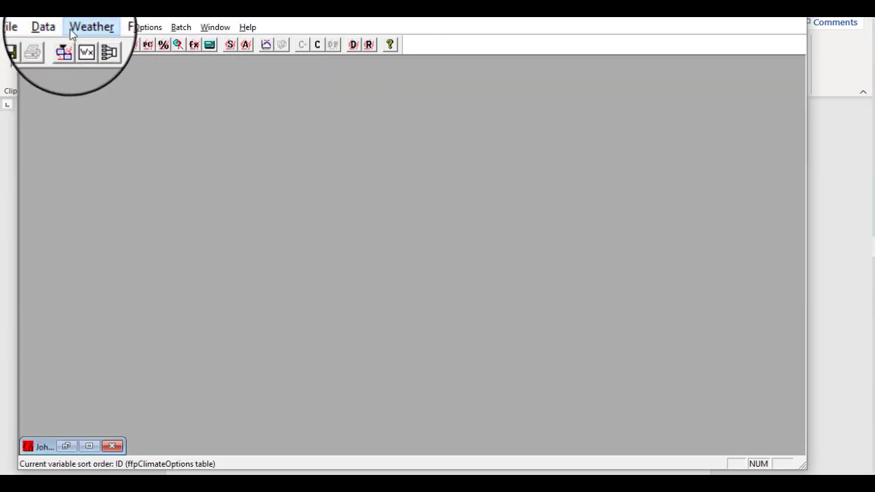
# In the Winds report options, exclude the 0000-0300, 0400-0700 and 2000-2300 hour periods and turn off splitting into individual windrose graphs.
pyautogui.click(72, 30)
pyautogui.click(108, 133)
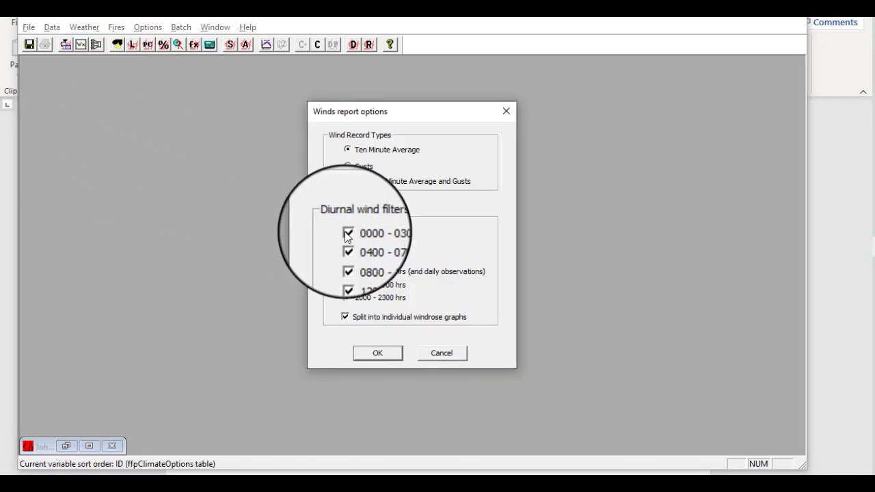
pyautogui.click(346, 233)
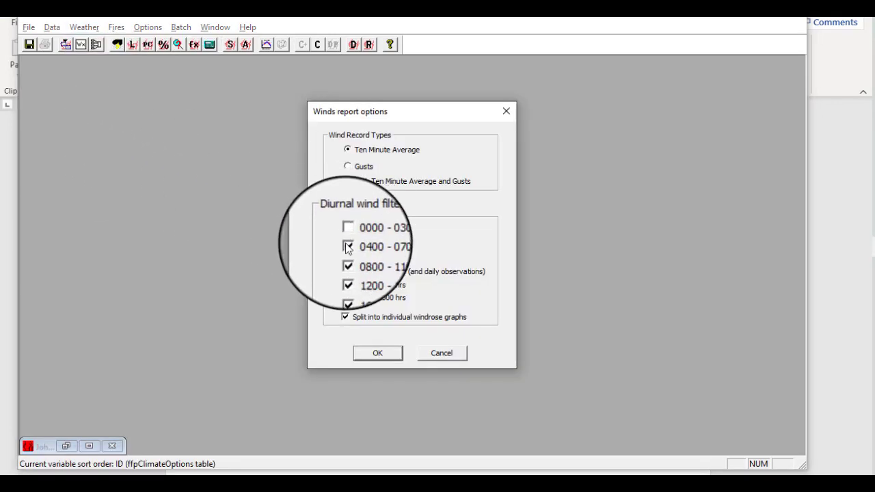
pyautogui.click(347, 246)
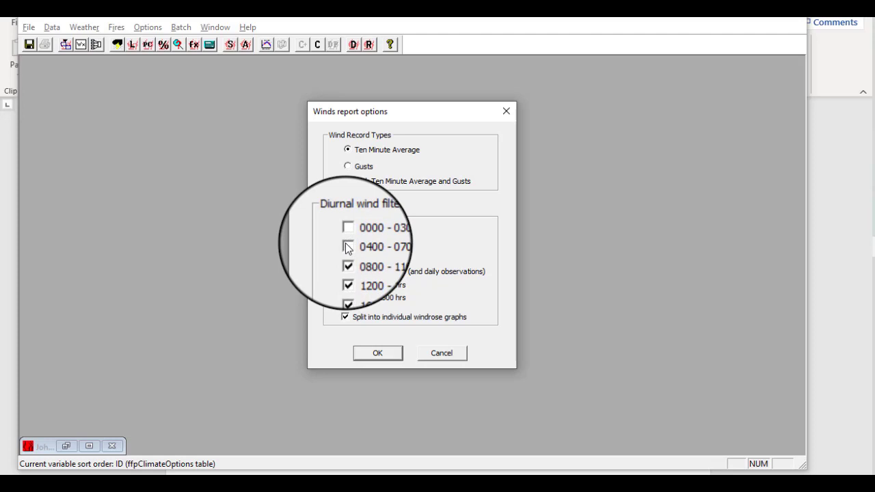
pyautogui.click(348, 298)
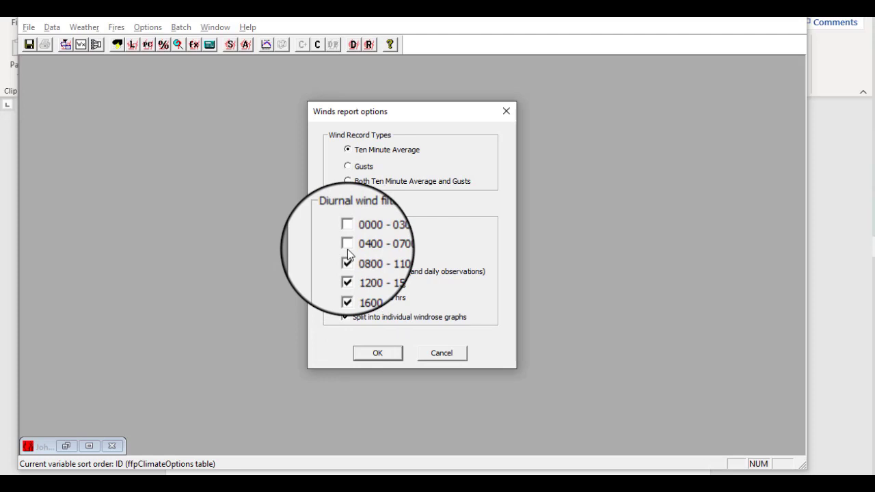
pyautogui.click(346, 318)
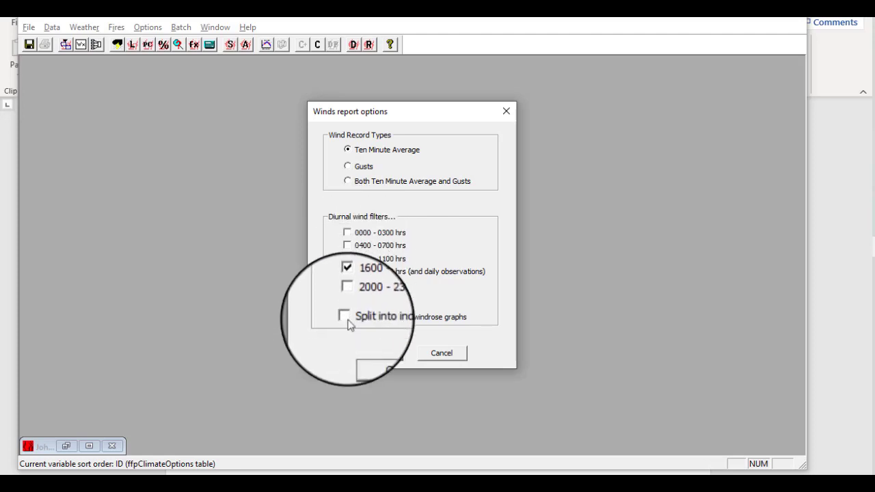
# Generate the combined hourly periods wind rose, and close the accompanying Wind Frequency Table and Wind Speed vs Wind Direction reports.
pyautogui.click(386, 354)
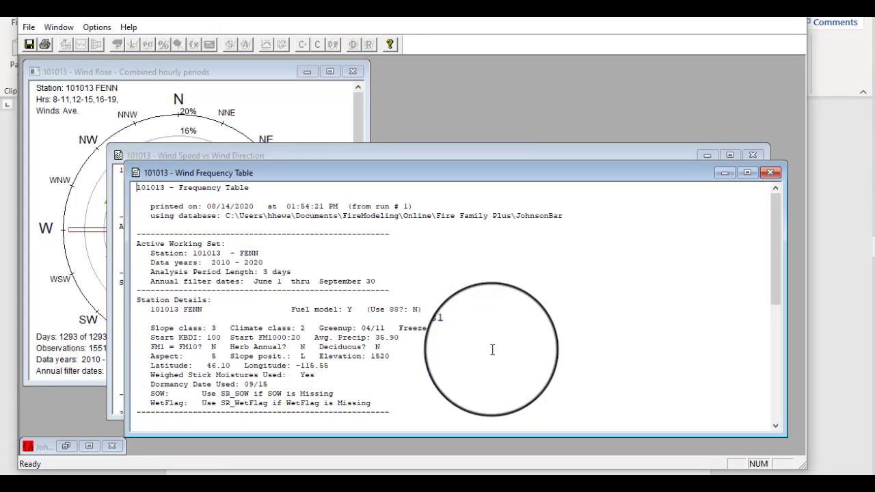
pyautogui.click(770, 173)
pyautogui.click(752, 154)
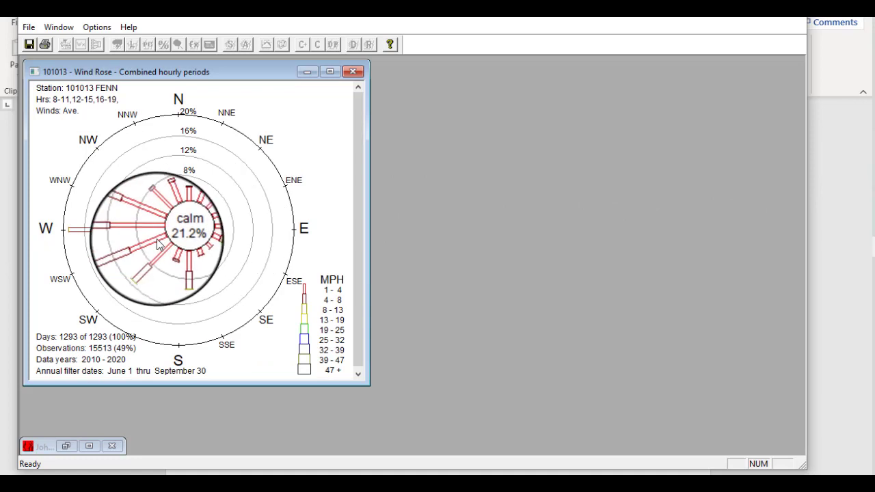
# Generate the Winds reports with split ten-minute average wind roses, excluding the 0800-1100, 1200-1500 and 1600-1900 hour periods.
pyautogui.click(59, 27)
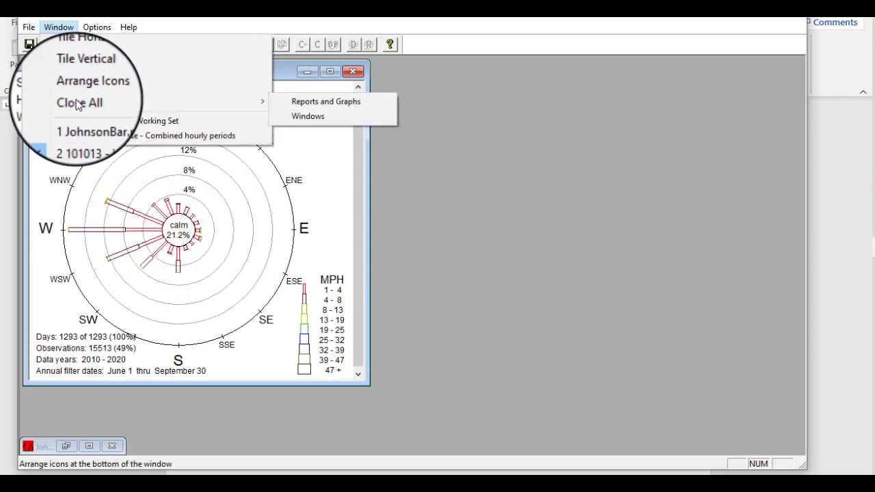
pyautogui.click(89, 28)
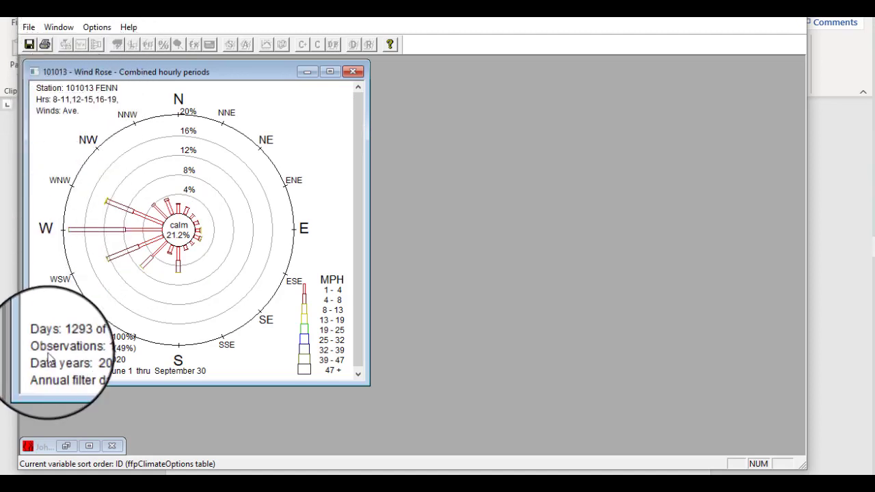
pyautogui.click(35, 446)
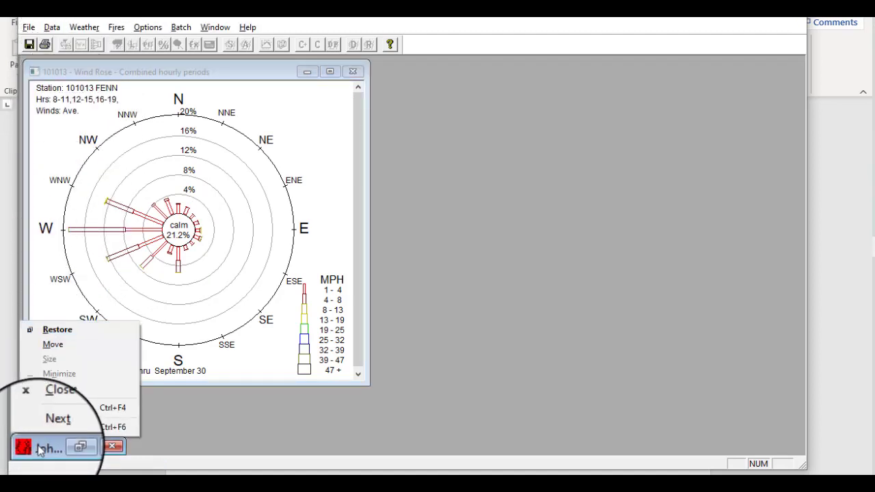
pyautogui.click(39, 448)
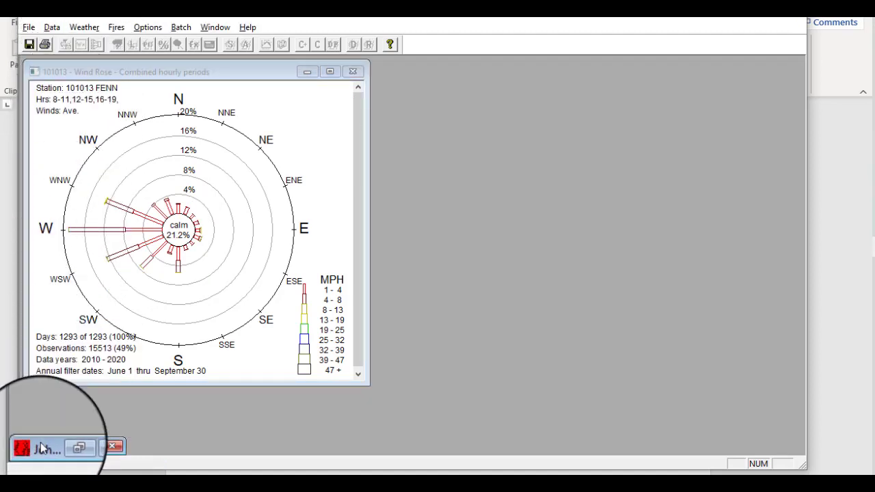
pyautogui.click(84, 28)
pyautogui.click(109, 131)
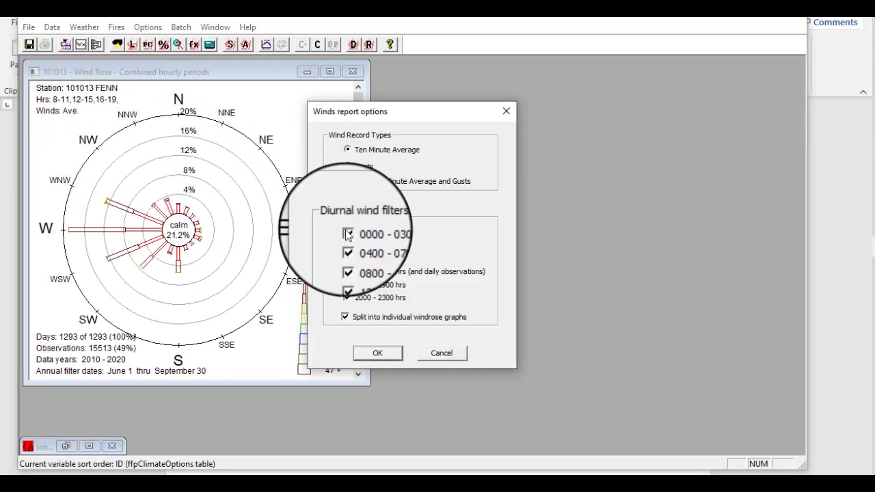
pyautogui.click(347, 258)
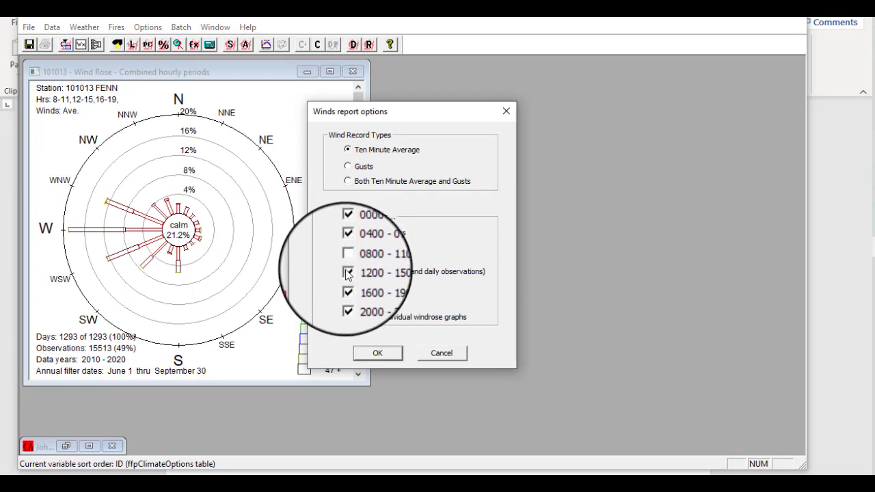
pyautogui.click(347, 274)
pyautogui.click(346, 285)
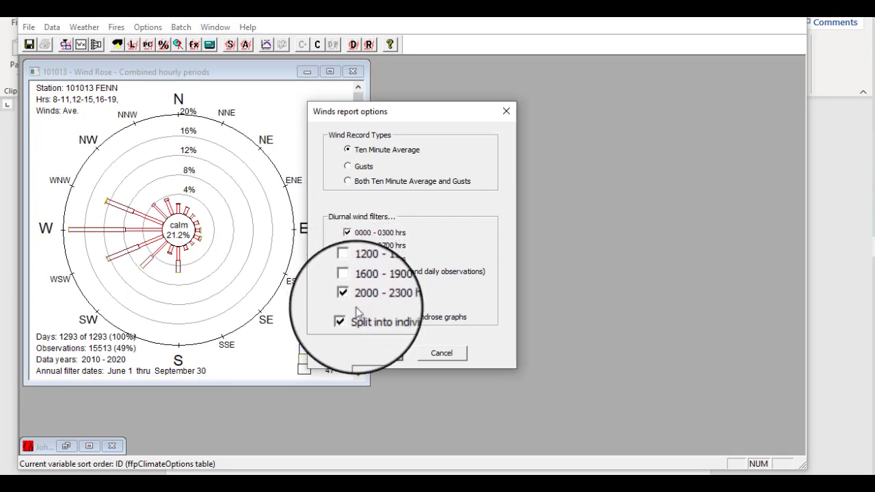
pyautogui.click(373, 356)
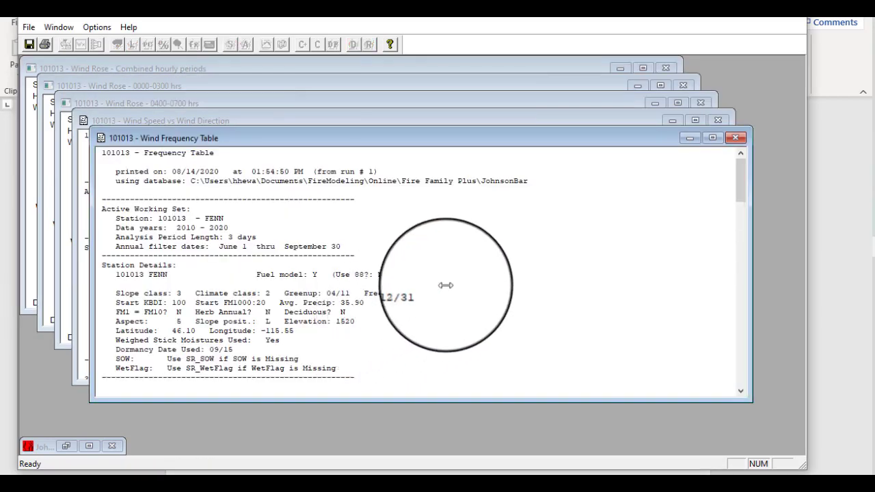
# Close the wind tables and individual-period wind roses, and place the narrowed nighttime combined wind rose beside the daytime one.
pyautogui.click(730, 121)
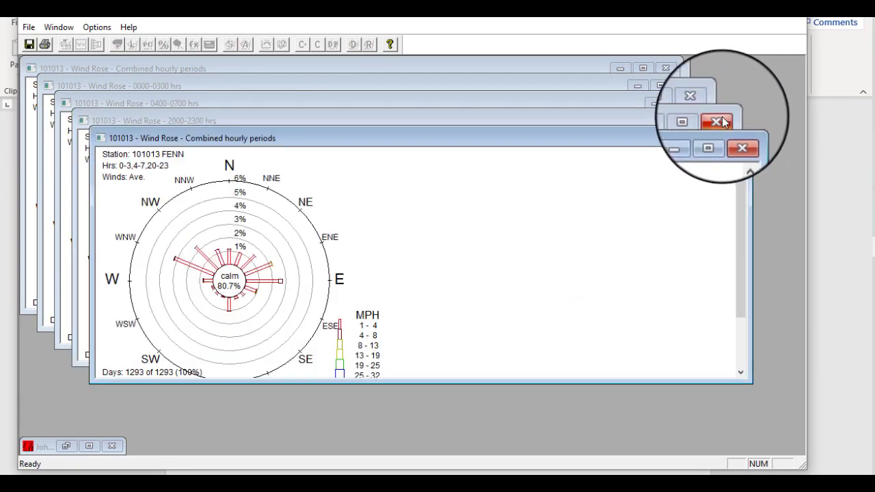
pyautogui.click(718, 121)
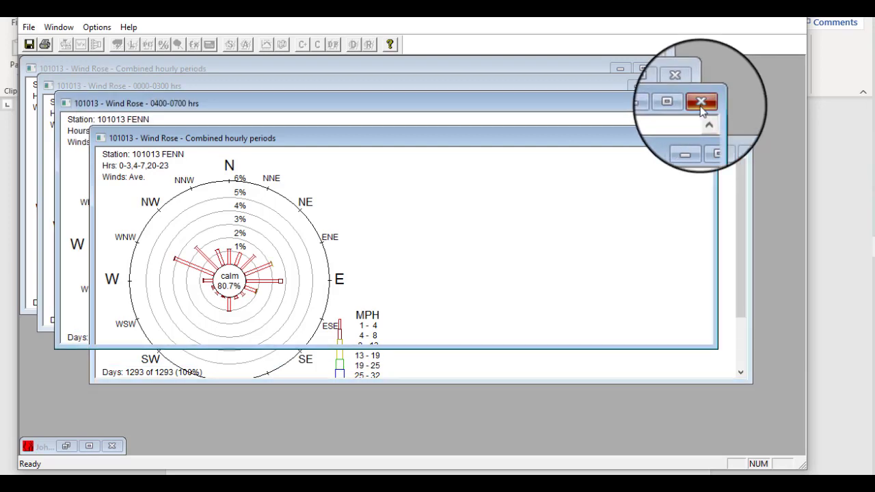
pyautogui.click(698, 102)
pyautogui.click(687, 89)
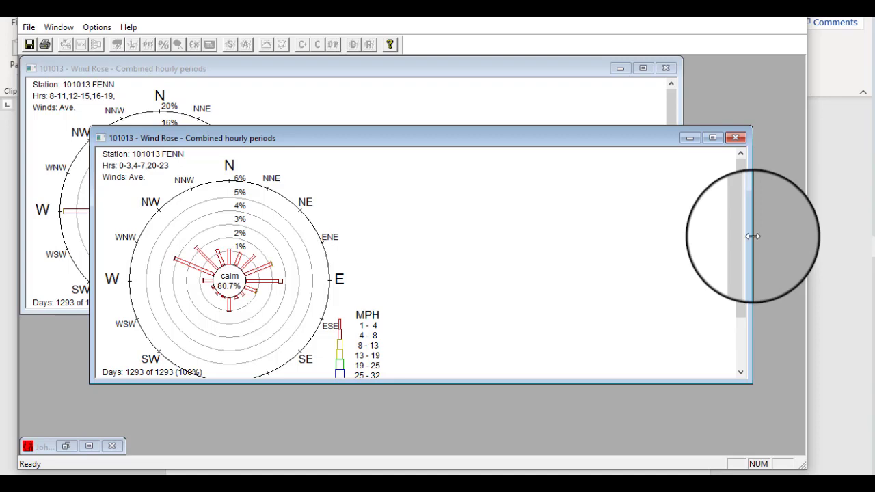
pyautogui.moveTo(754, 239); pyautogui.dragTo(409, 270)
pyautogui.moveTo(296, 138); pyautogui.dragTo(707, 73)
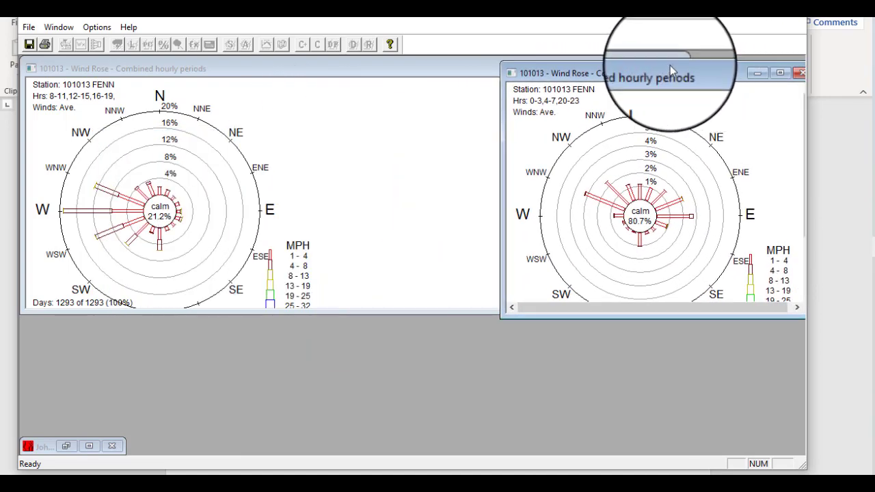
# Generate combined gust wind roses for the daytime hours 8-11, 12-15, 16-19 and the nighttime hours 0-3, 4-7, 20-23.
pyautogui.click(59, 27)
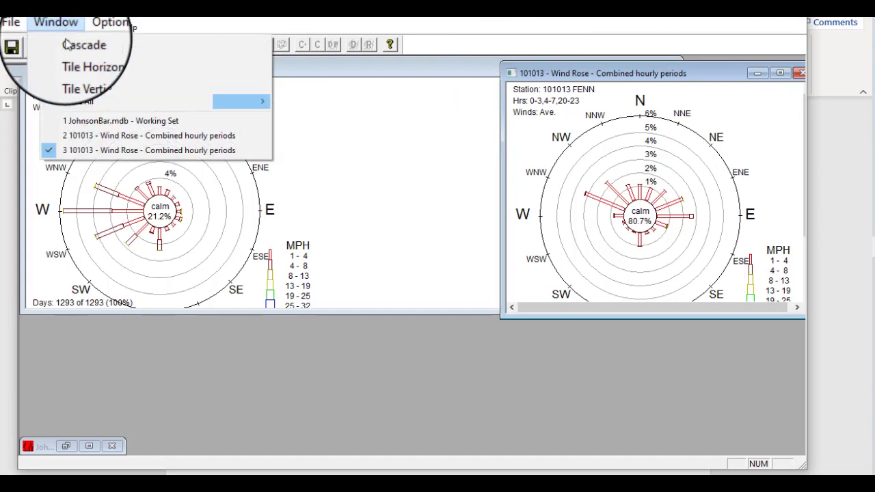
pyautogui.click(45, 446)
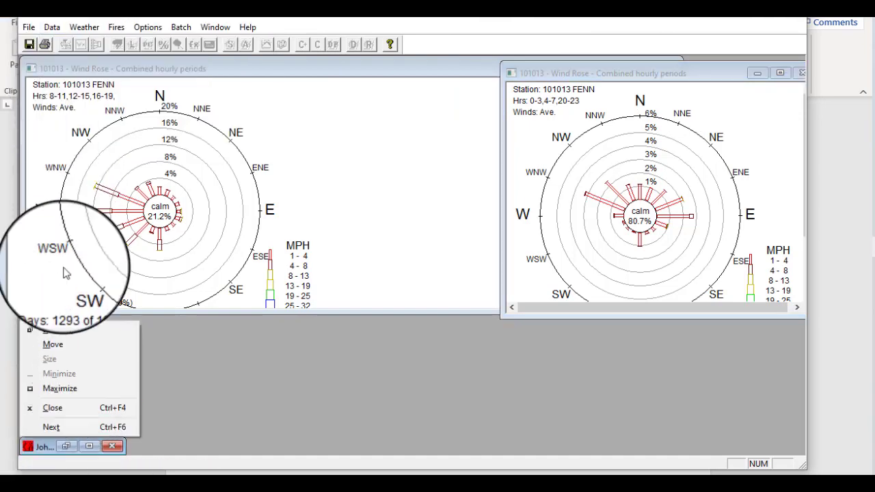
pyautogui.click(85, 27)
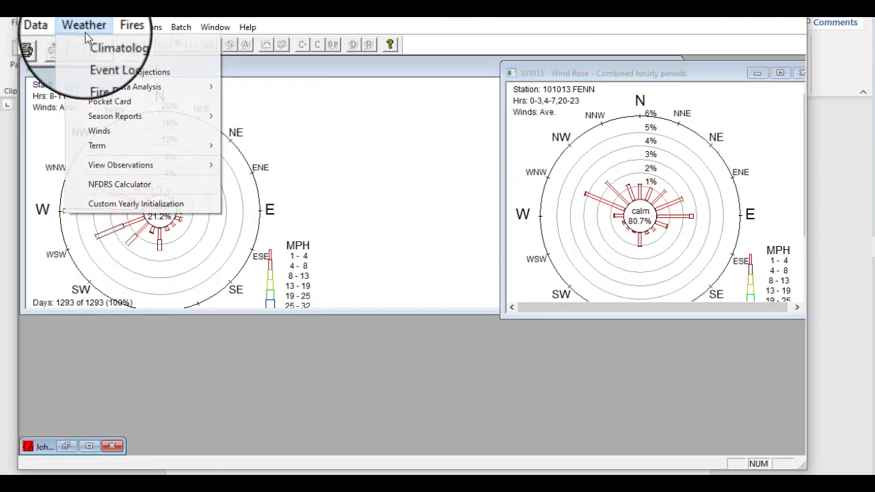
pyautogui.click(119, 130)
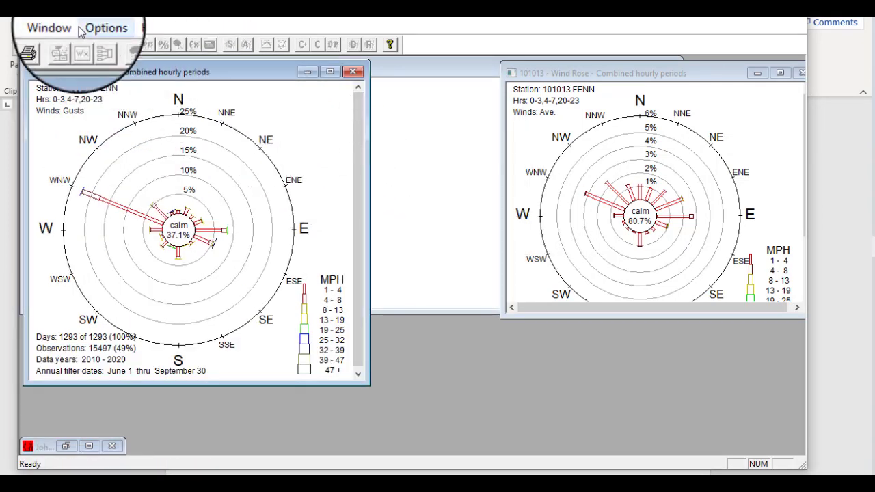
# Tile the four combined wind roses horizontally and compare gusts with average winds for the daytime and nighttime hours.
pyautogui.click(68, 27)
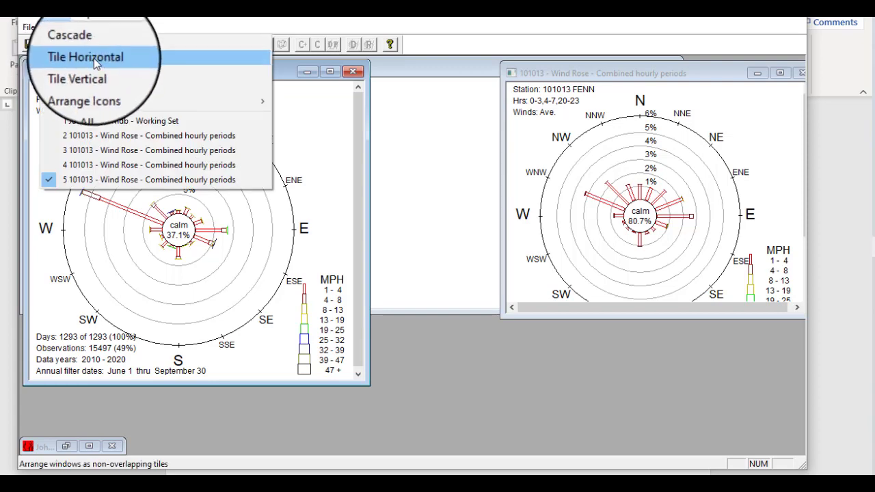
pyautogui.click(94, 58)
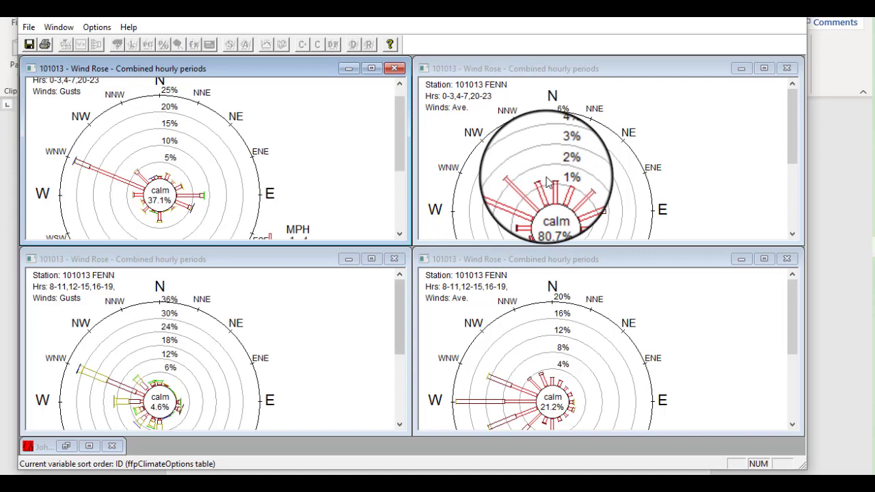
pyautogui.scroll(-1, 142, 270)
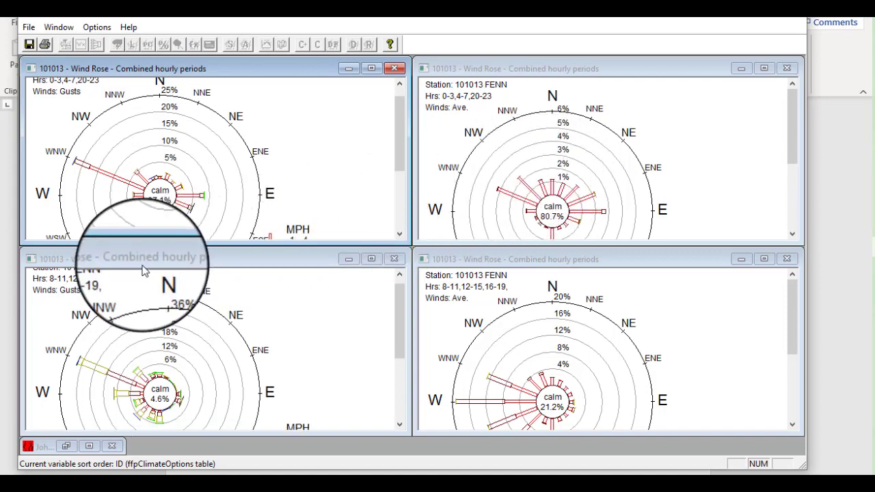
pyautogui.scroll(-1, 522, 339)
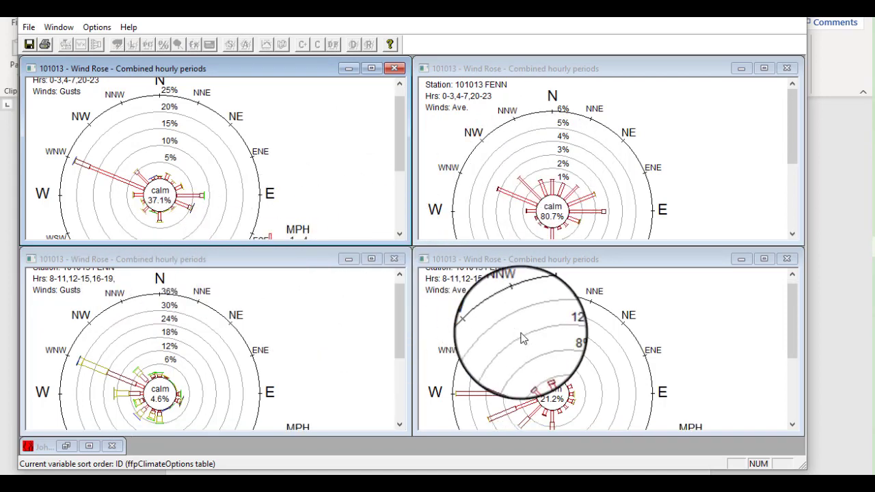
pyautogui.scroll(-1, 521, 338)
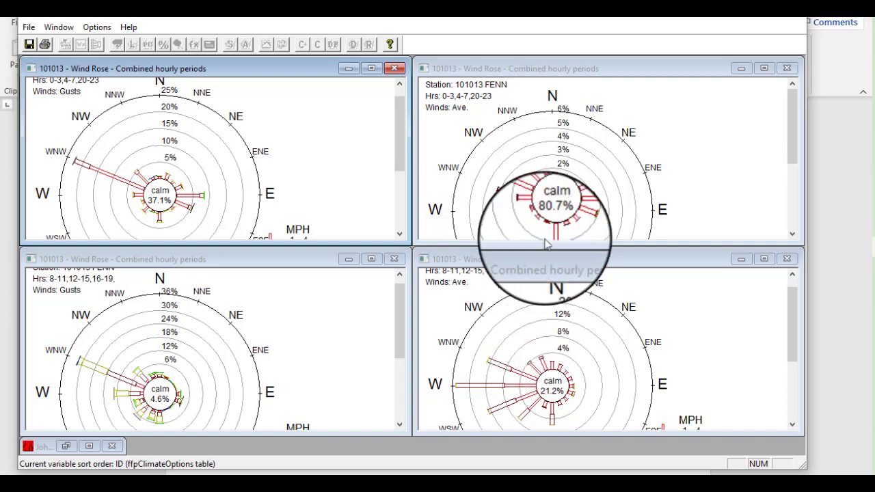
pyautogui.scroll(-1, 564, 170)
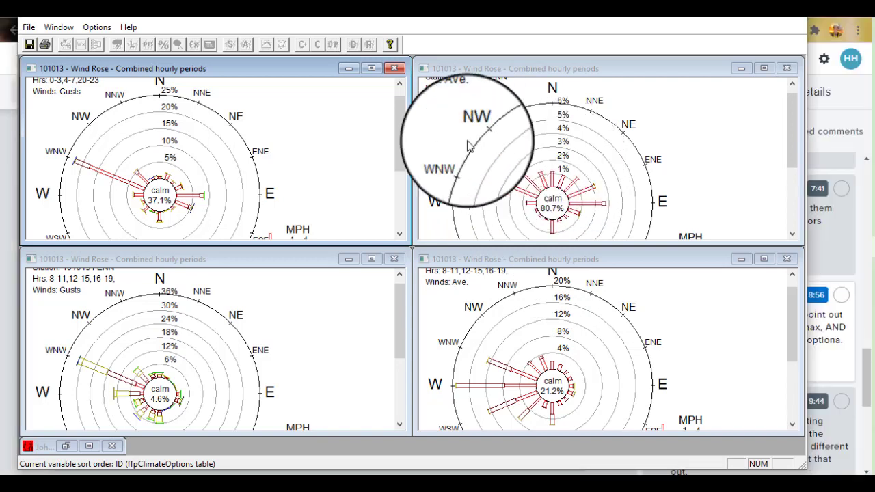
# Close the nighttime gust wind rose and all remaining reports and graphs.
pyautogui.click(29, 27)
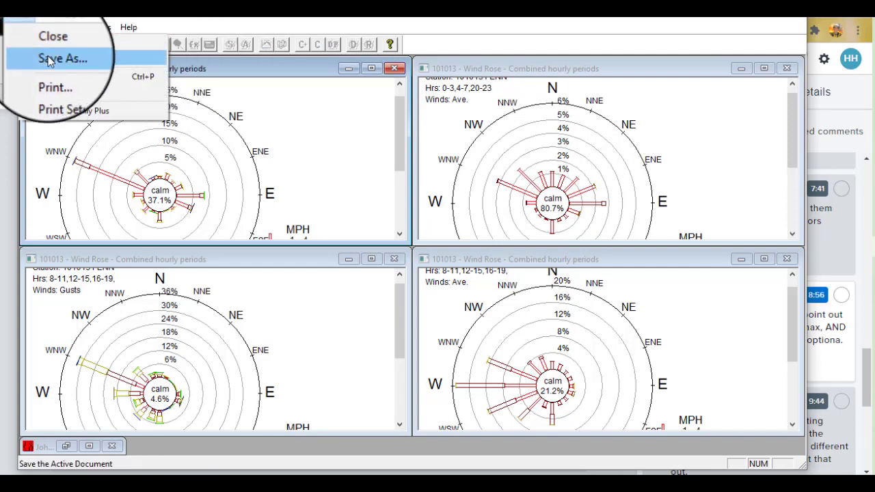
pyautogui.click(348, 196)
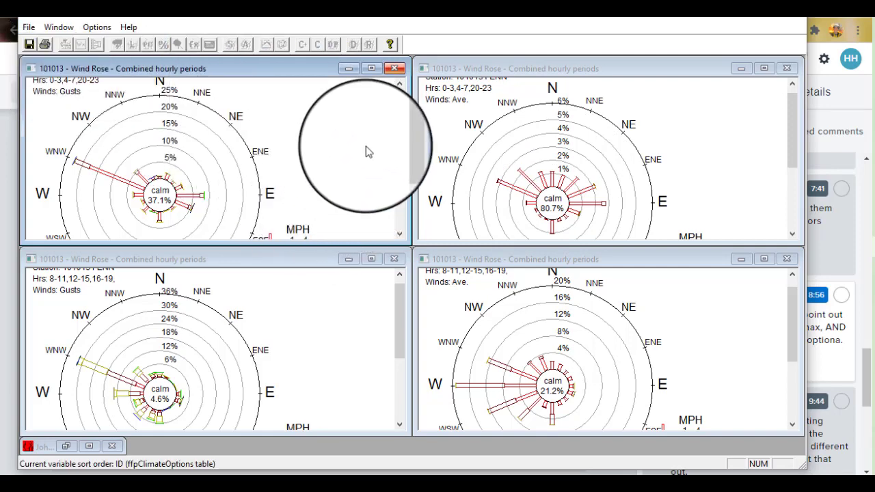
pyautogui.click(395, 69)
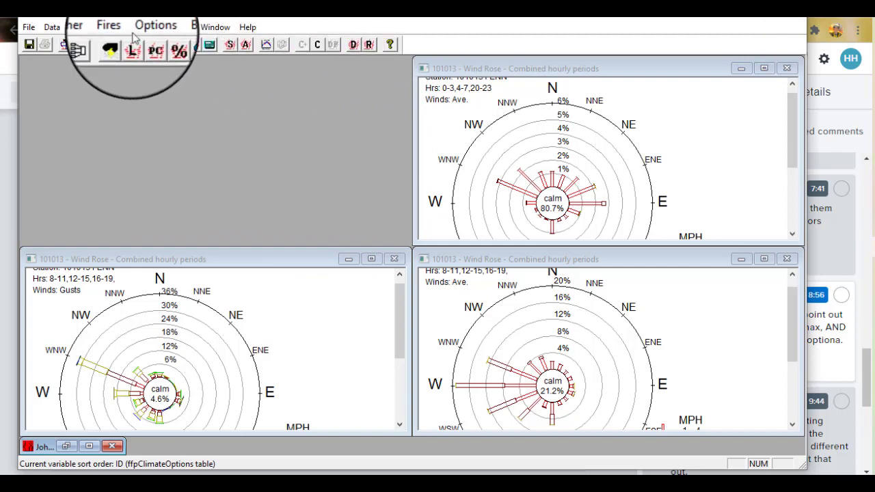
pyautogui.click(84, 27)
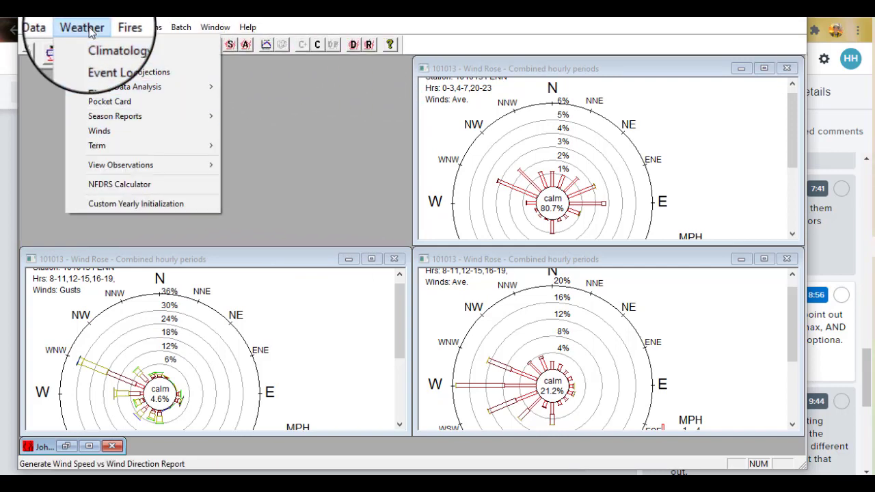
pyautogui.click(249, 282)
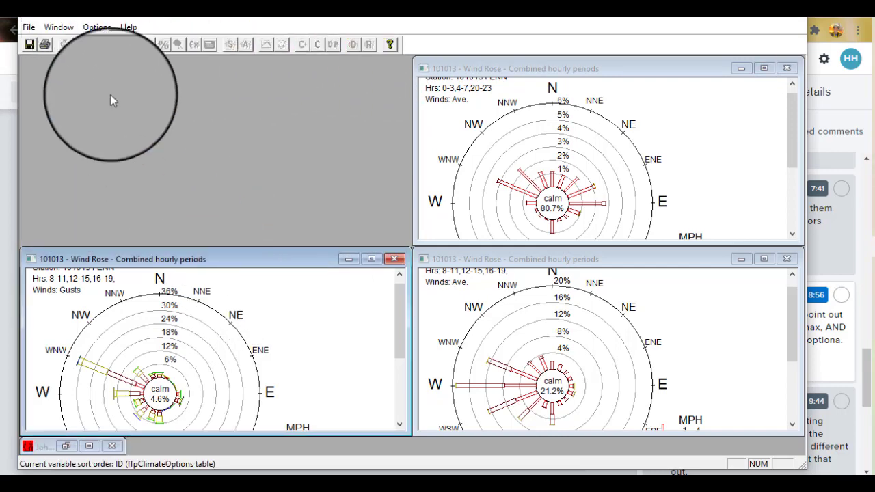
pyautogui.click(59, 27)
pyautogui.moveTo(136, 101)
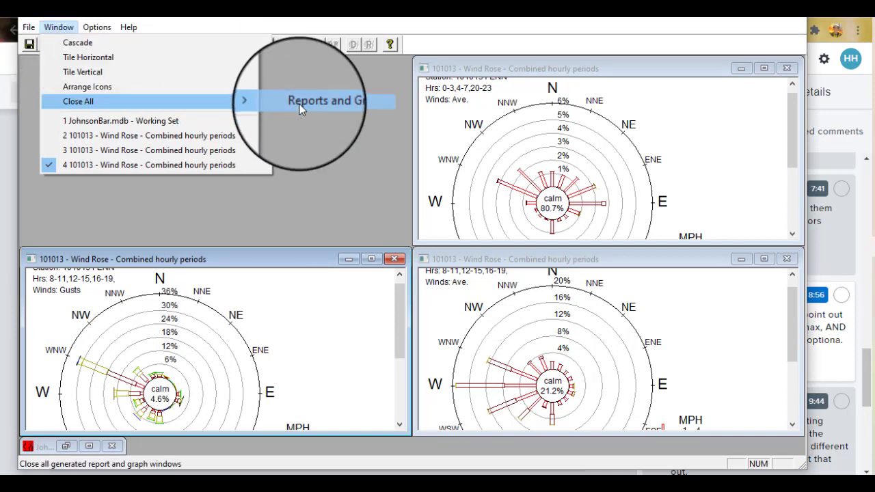
pyautogui.click(299, 104)
# Restore the JohnsonBar.mdb working set window and compact its database to free the storage used by deleted records.
pyautogui.click(75, 445)
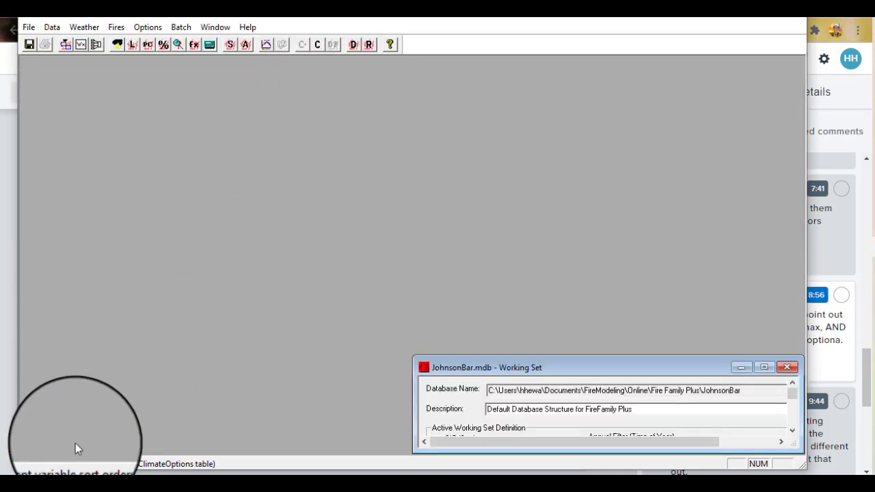
pyautogui.click(29, 25)
pyautogui.click(62, 87)
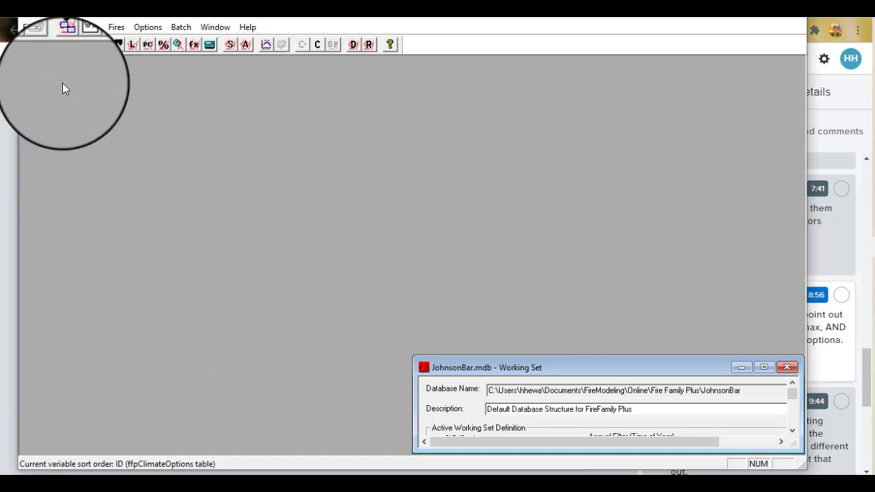
pyautogui.click(55, 30)
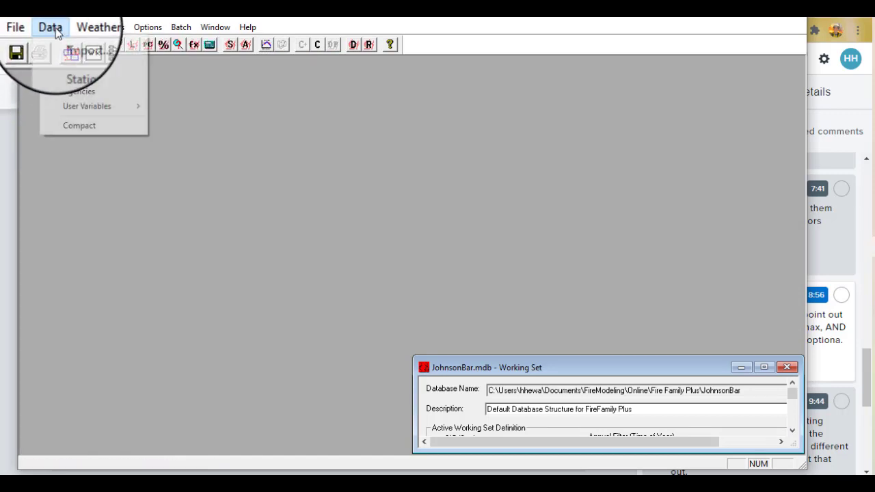
pyautogui.click(93, 124)
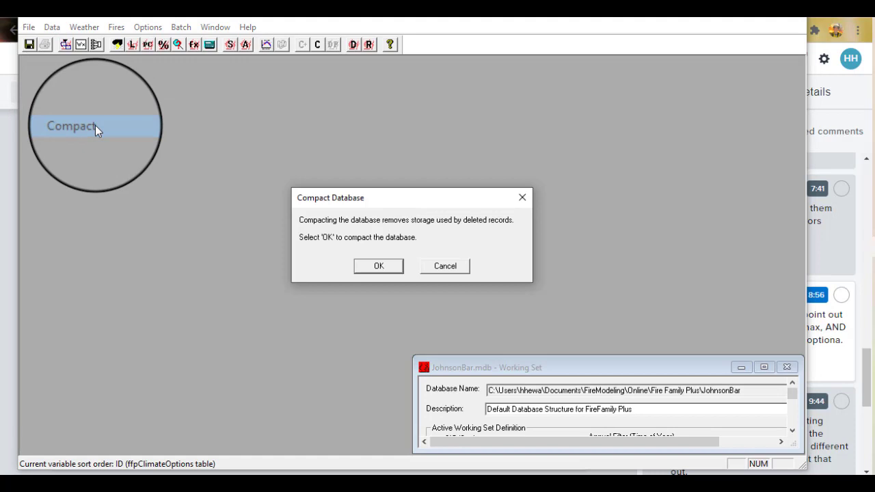
pyautogui.click(383, 268)
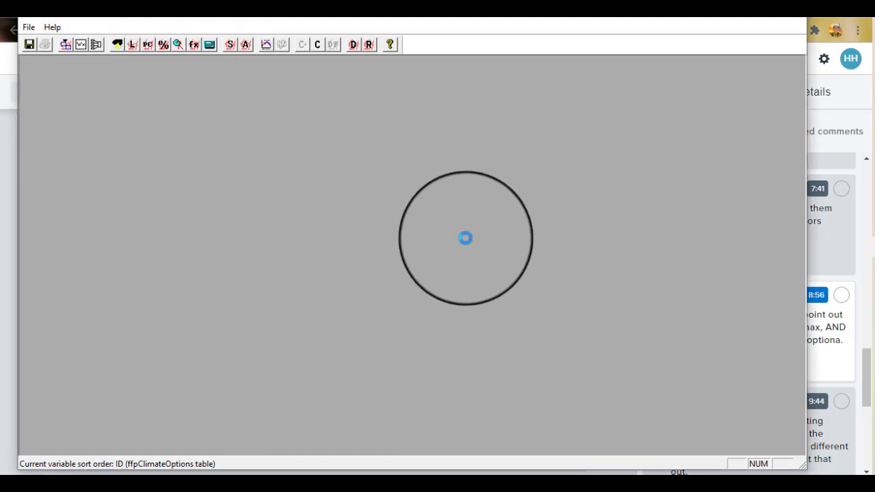